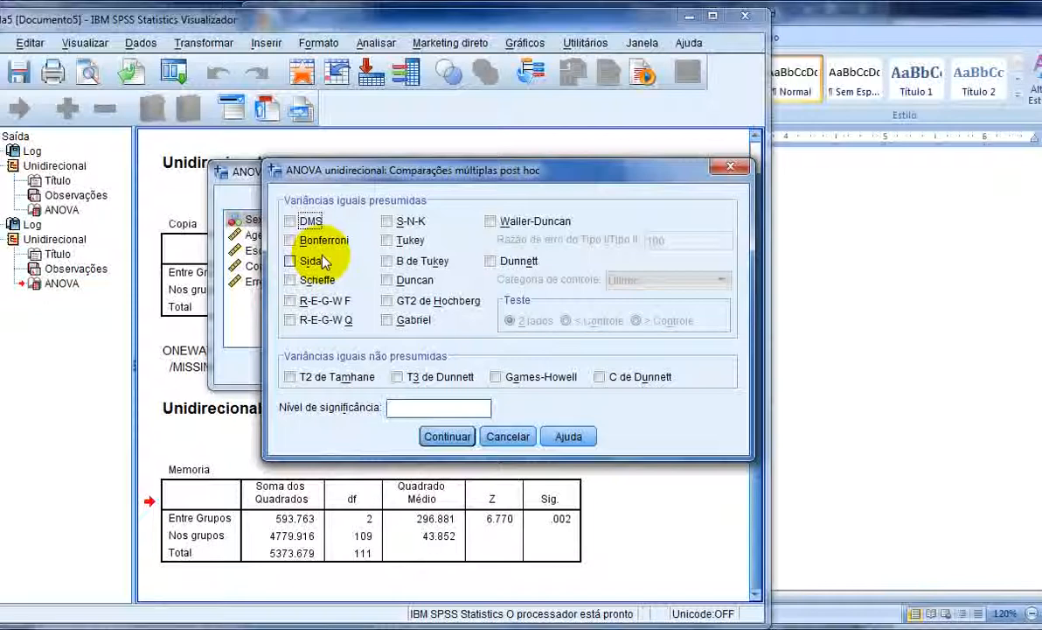
Step: Add the DMS post hoc test at significance level 0.05 to the one-way ANOVA of Memoria by GrupoClin and run it
{"action": "left_click", "coordinate": [307, 225]}
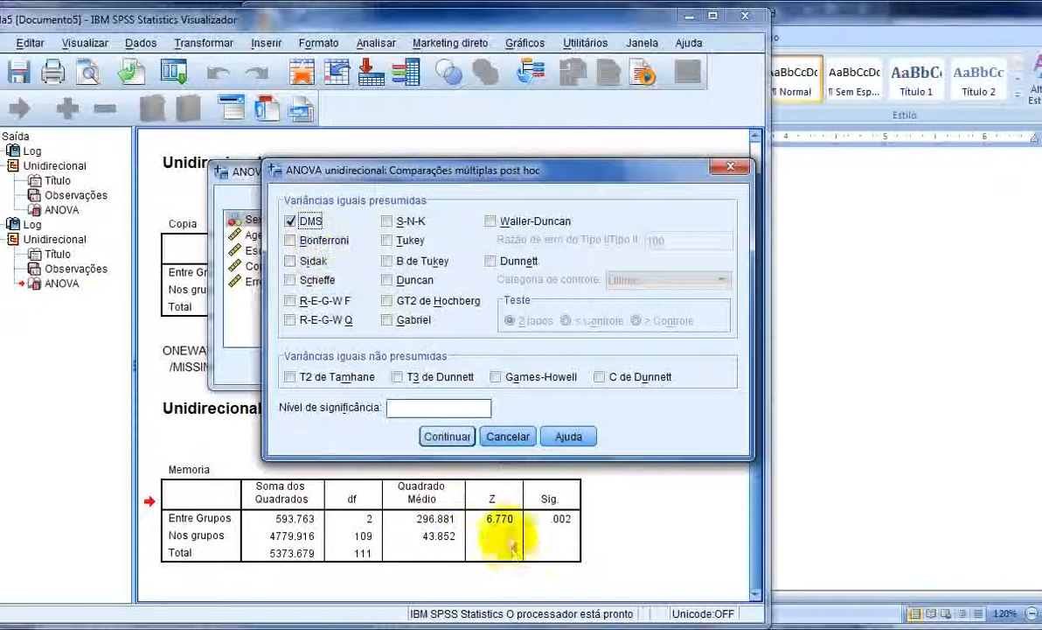
{"action": "left_click", "coordinate": [428, 406]}
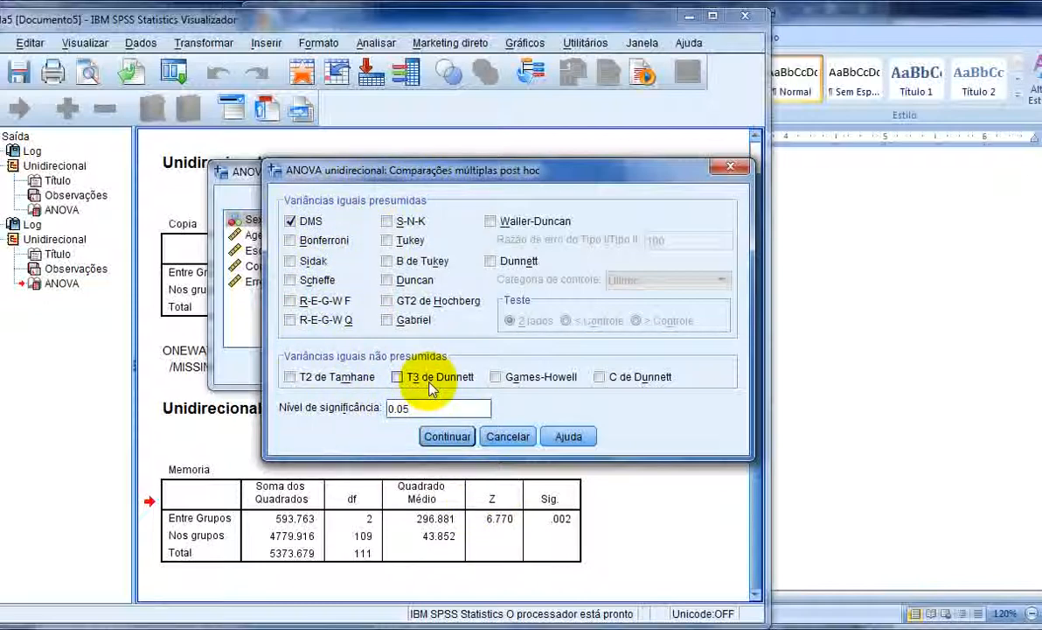
{"action": "left_click", "coordinate": [449, 436]}
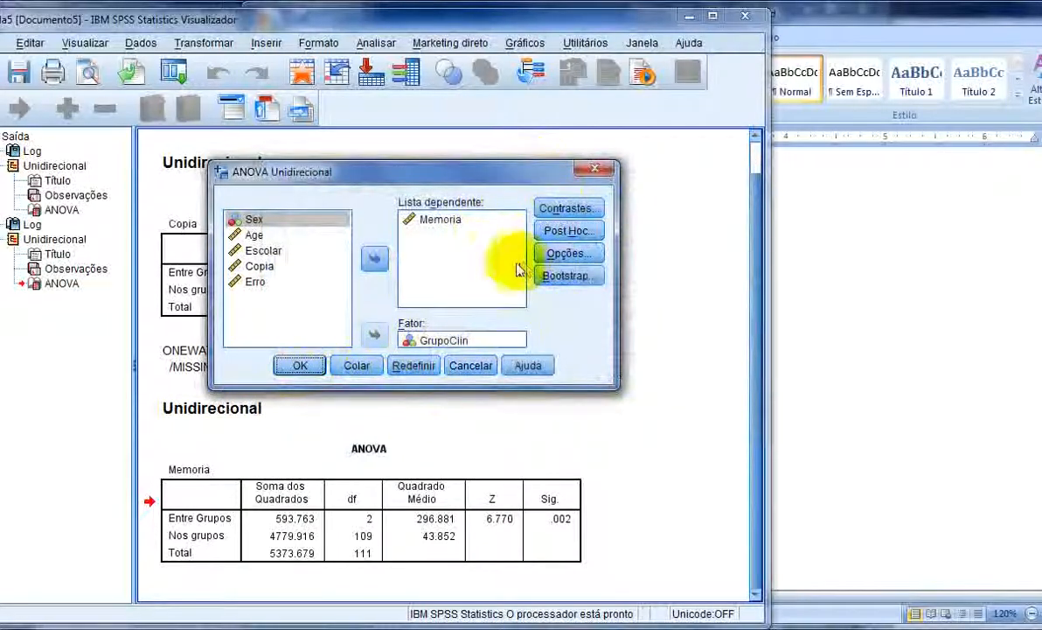
{"action": "left_click", "coordinate": [298, 365]}
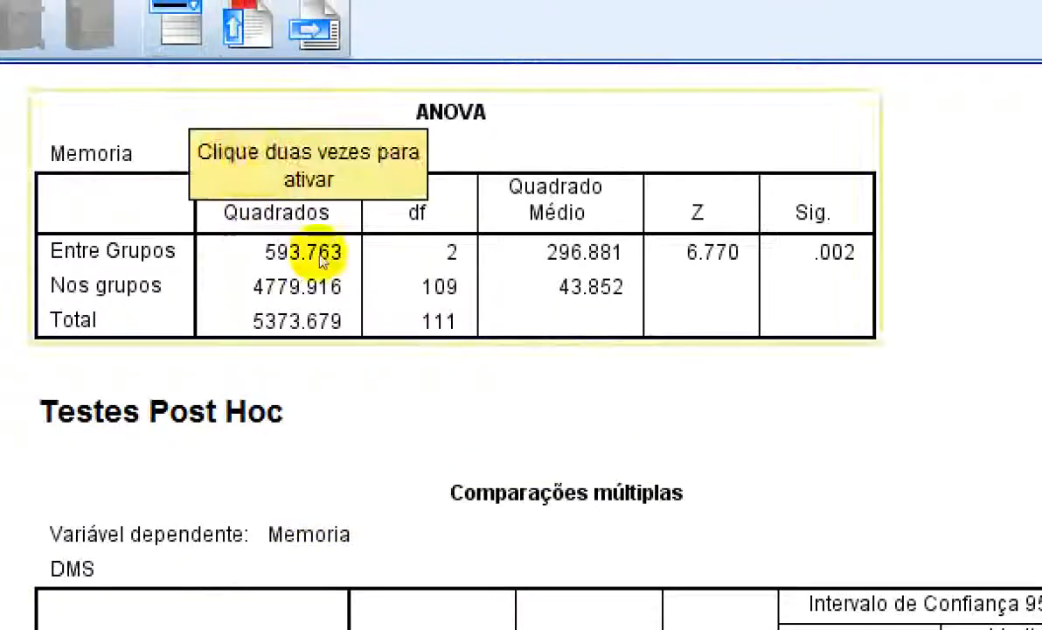
Step: Find the Comparações múltiplas table below the ANOVA results and activate it for cell-by-cell viewing
{"action": "left_click", "coordinate": [557, 234]}
{"action": "double_click", "coordinate": [555, 227]}
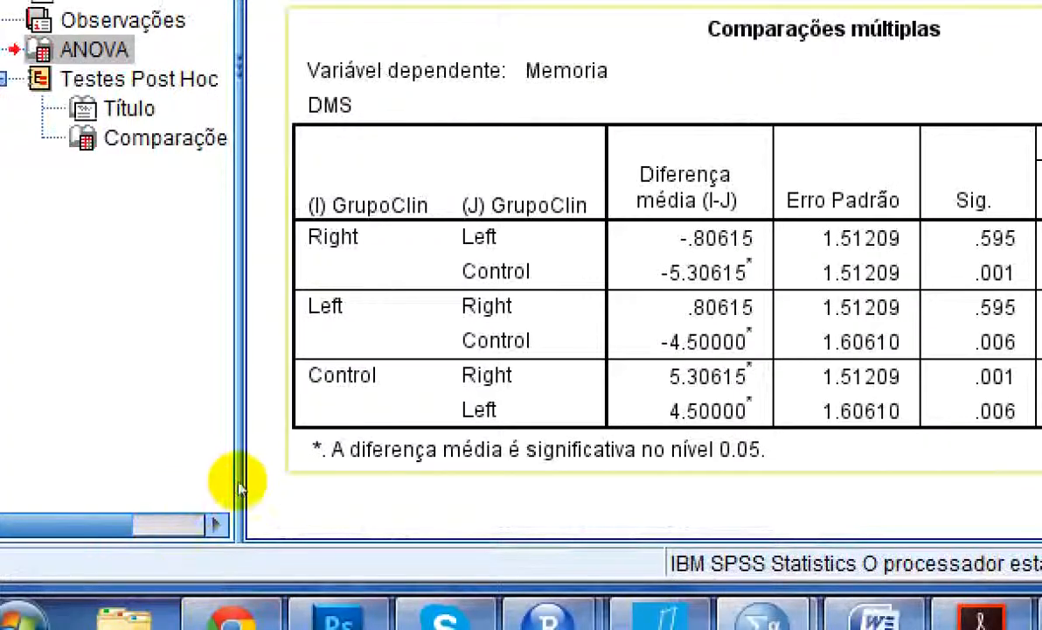
{"action": "left_click", "coordinate": [187, 451]}
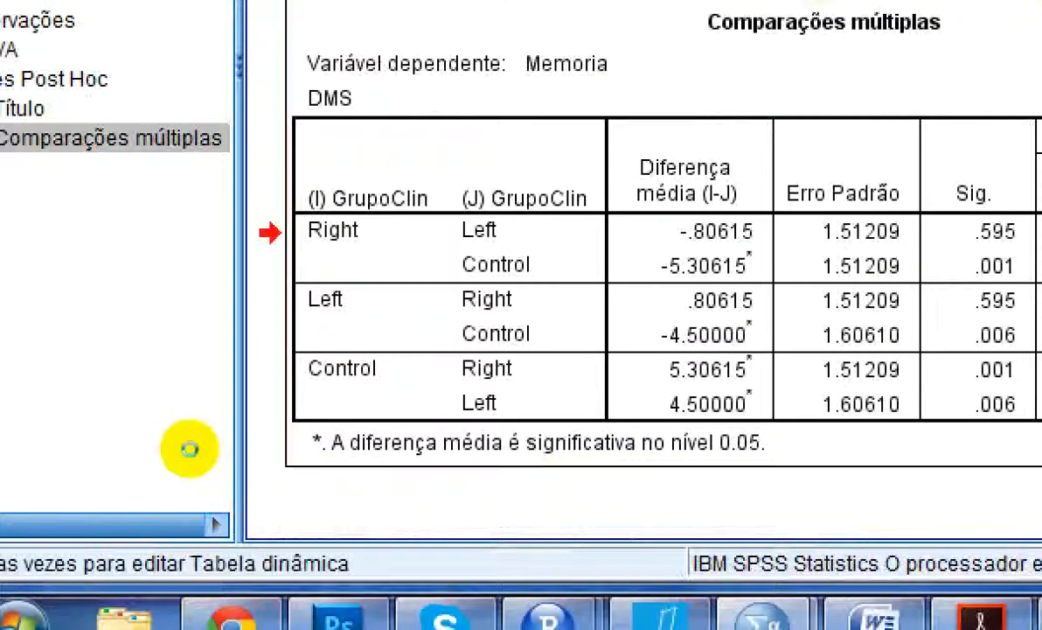
{"action": "double_click", "coordinate": [189, 449]}
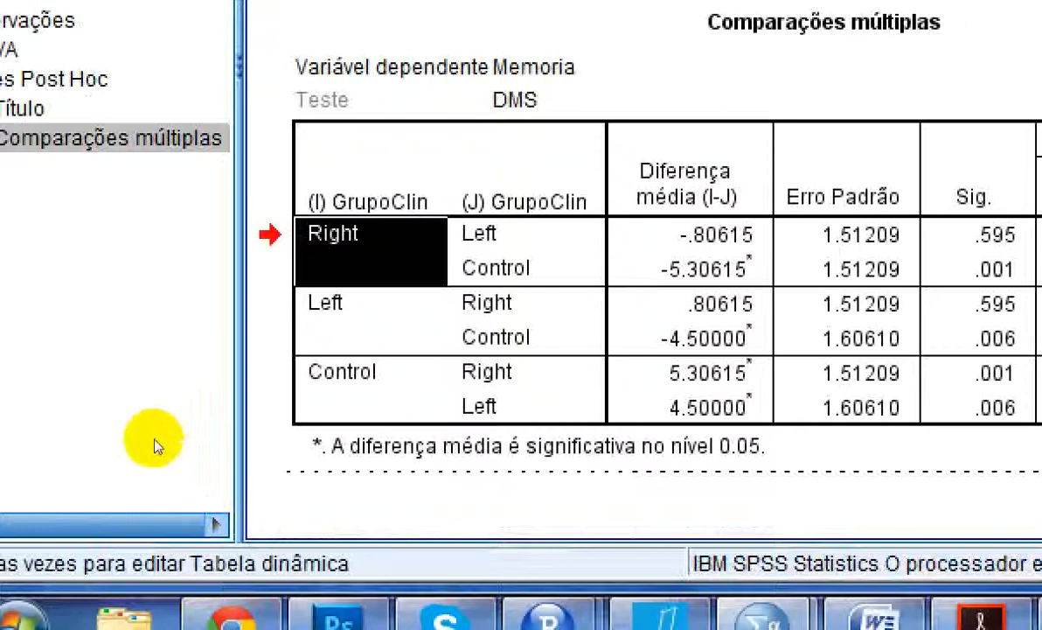
Step: Examine the Right versus Left row of the Comparações múltiplas table across to its significance value
{"action": "key", "text": "Right"}
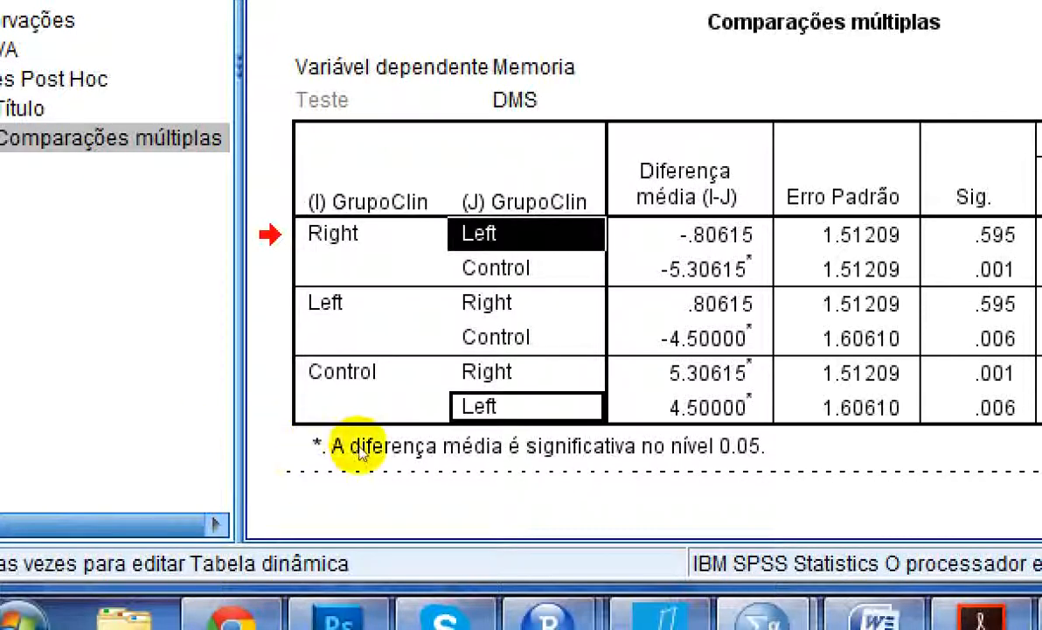
{"action": "key", "text": "Right"}
{"action": "key", "text": "Right"}
{"action": "key", "text": "Right"}
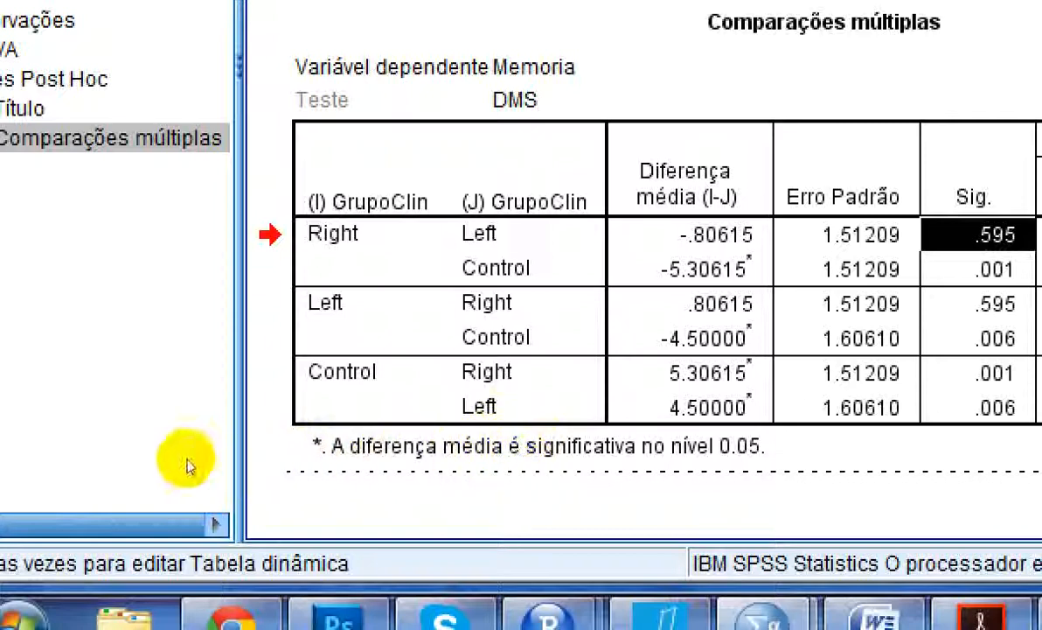
{"action": "key", "text": "Left"}
{"action": "key", "text": "Left"}
{"action": "key", "text": "Left"}
{"action": "key", "text": "Left"}
{"action": "key", "text": "Right"}
{"action": "key", "text": "Right"}
{"action": "key", "text": "Right"}
{"action": "key", "text": "Right"}
{"action": "key", "text": "Up"}
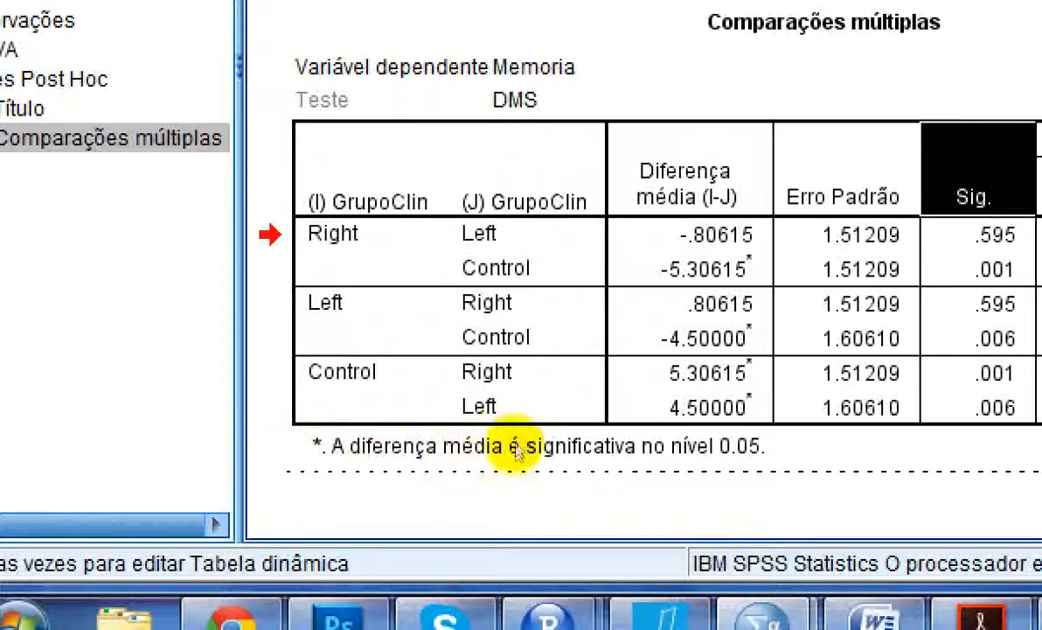
{"action": "key", "text": "Down"}
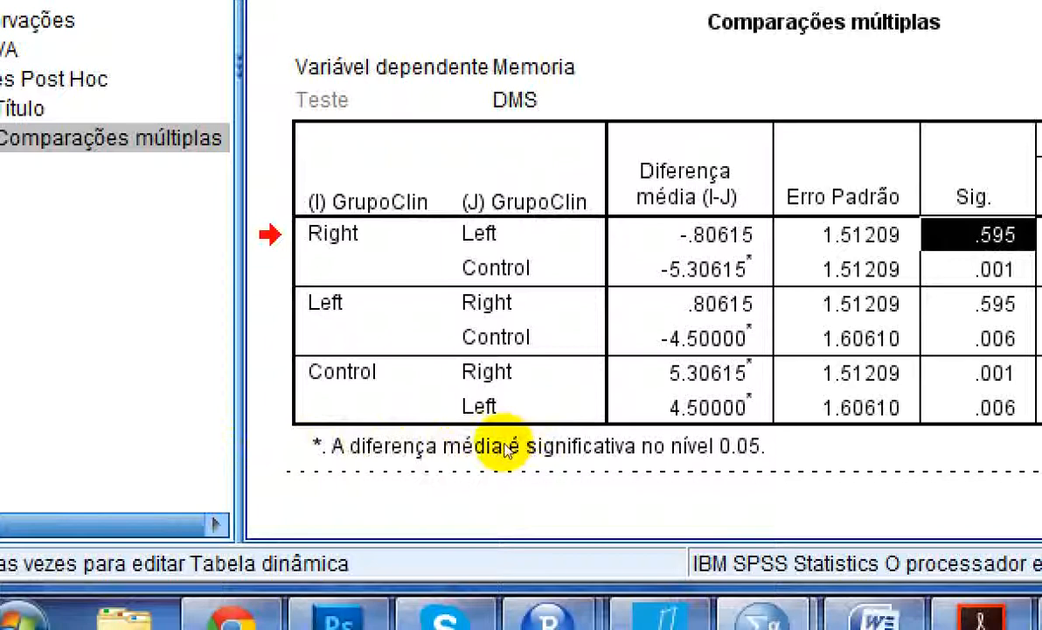
Step: Examine the Right versus Control comparison and its significance value in the post hoc table
{"action": "key", "text": "Left"}
{"action": "key", "text": "Left"}
{"action": "key", "text": "Left"}
{"action": "key", "text": "Left"}
{"action": "key", "text": "Right"}
{"action": "key", "text": "Down"}
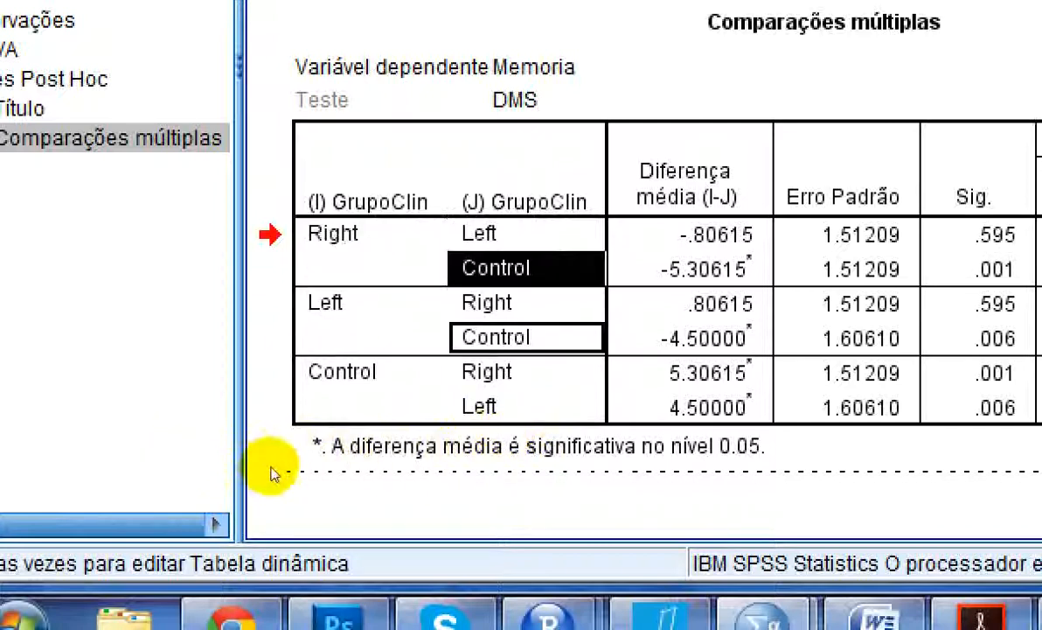
{"action": "key", "text": "Right"}
{"action": "key", "text": "Right"}
{"action": "key", "text": "Right"}
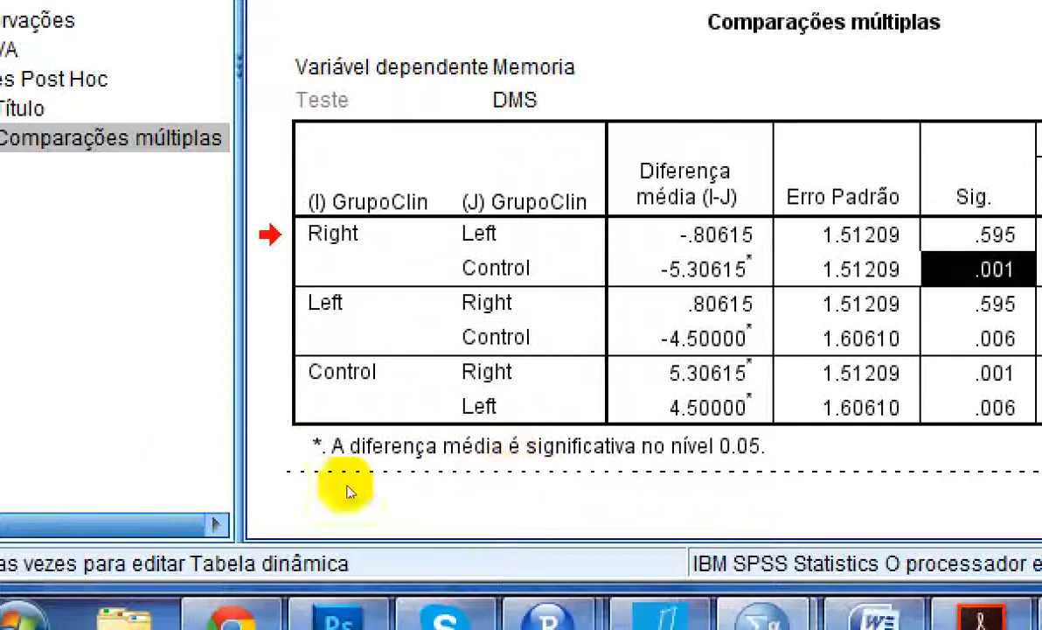
Step: Examine the Left versus Right comparison and its significance value in the post hoc table
{"action": "key", "text": "Down"}
{"action": "key", "text": "Left"}
{"action": "key", "text": "Left"}
{"action": "key", "text": "Left"}
{"action": "key", "text": "Left"}
{"action": "key", "text": "Right"}
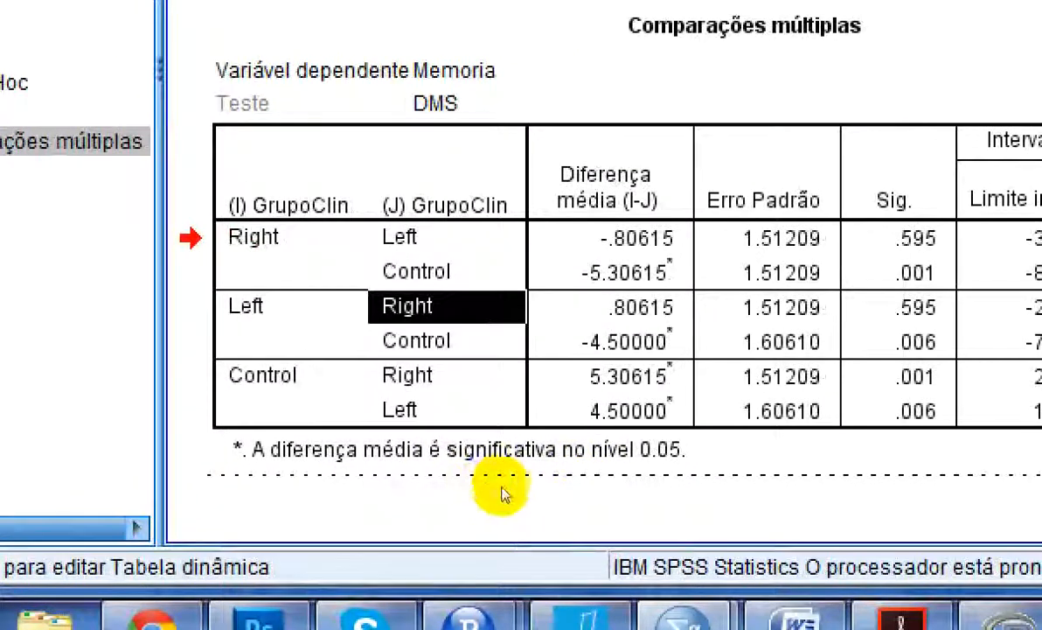
{"action": "key", "text": "Right"}
{"action": "key", "text": "Right"}
{"action": "key", "text": "Right"}
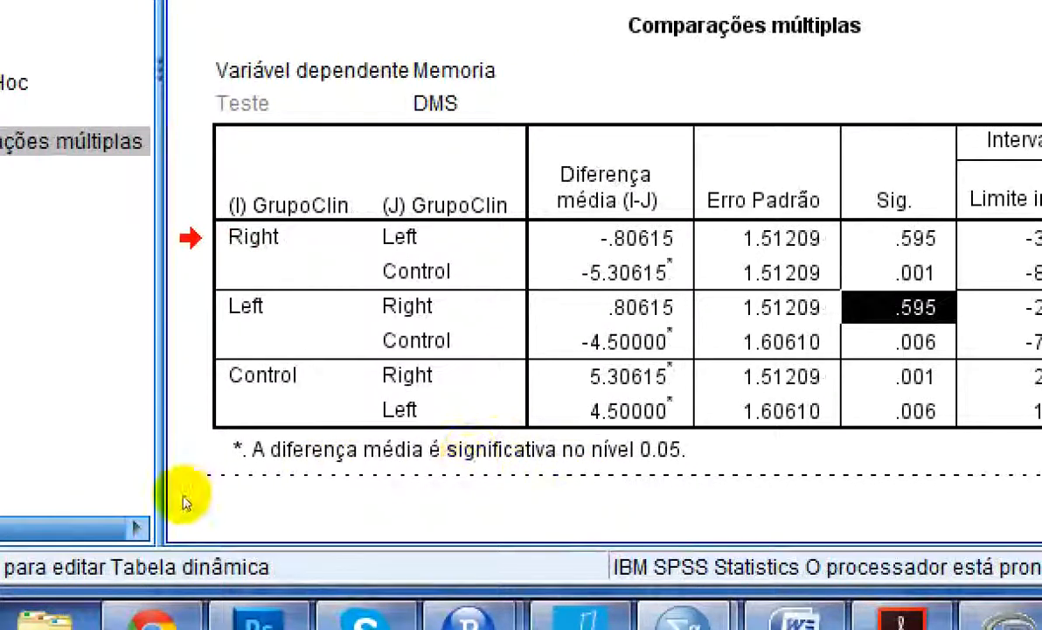
Step: Examine the Left versus Control comparison and its significance value in the post hoc table
{"action": "key", "text": "Left"}
{"action": "key", "text": "Left"}
{"action": "key", "text": "Left"}
{"action": "key", "text": "Left"}
{"action": "key", "text": "Right"}
{"action": "key", "text": "Down"}
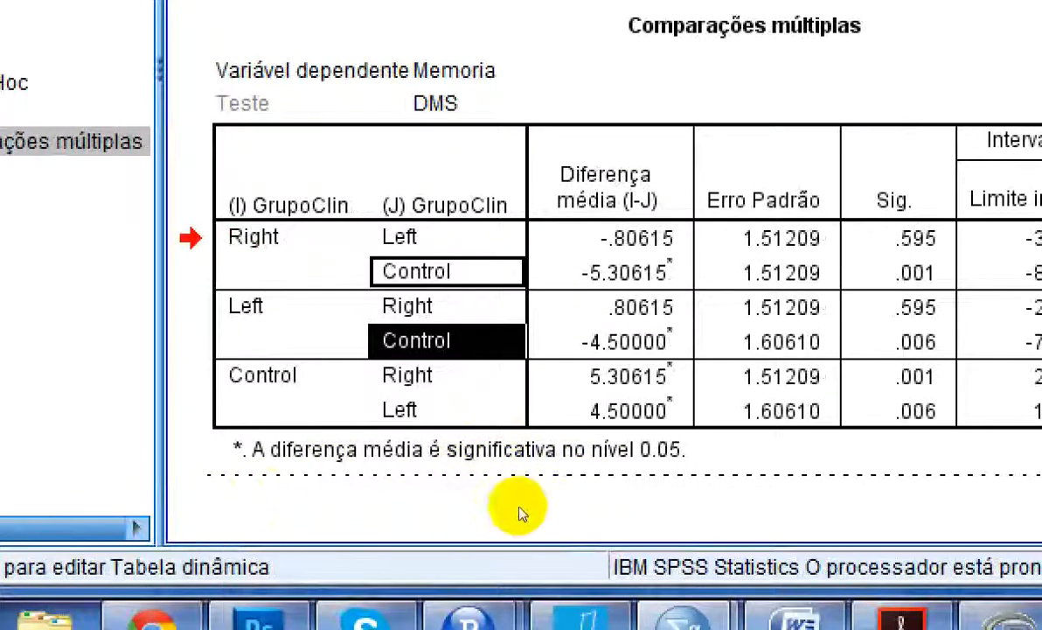
{"action": "key", "text": "Right"}
{"action": "key", "text": "Right"}
{"action": "key", "text": "Right"}
Step: Select both Control group comparison rows from the group label through the Sig. column to examine them
{"action": "key", "text": "Down"}
{"action": "key", "text": "Left"}
{"action": "key", "text": "Left"}
{"action": "key", "text": "Left"}
{"action": "key", "text": "Left"}
{"action": "key", "text": "shift+Right"}
{"action": "key", "text": "shift+Right"}
{"action": "key", "text": "shift+Right"}
{"action": "key", "text": "shift+Right"}
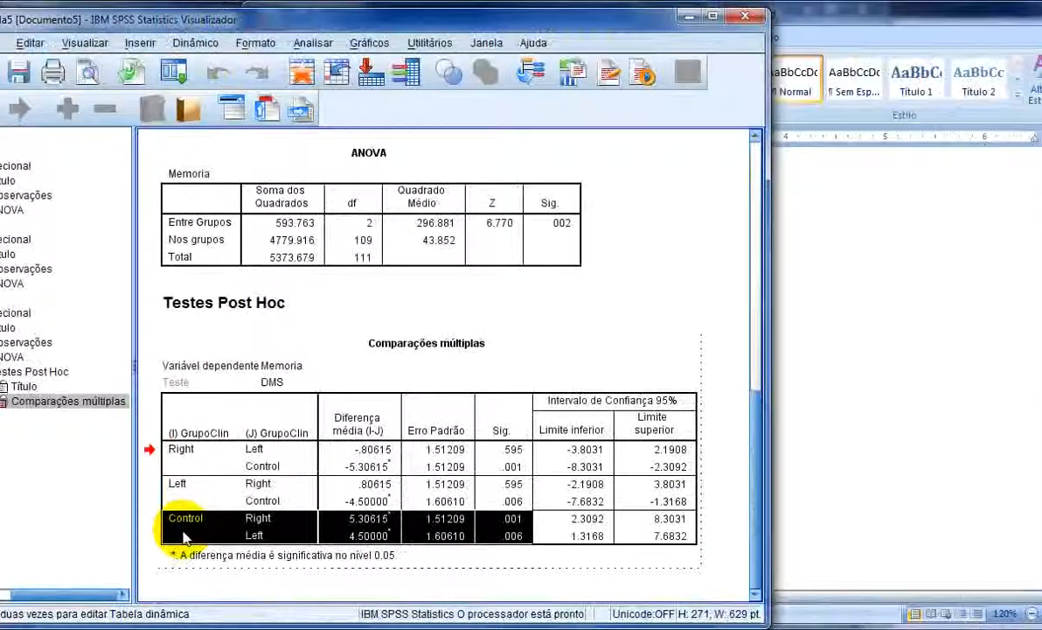
Step: Switch to fank_etal_2008.pdf in Acrobat Reader and examine the Fig. 1 bar charts of copy, delayed recall and errors
{"action": "left_click", "coordinate": [528, 625]}
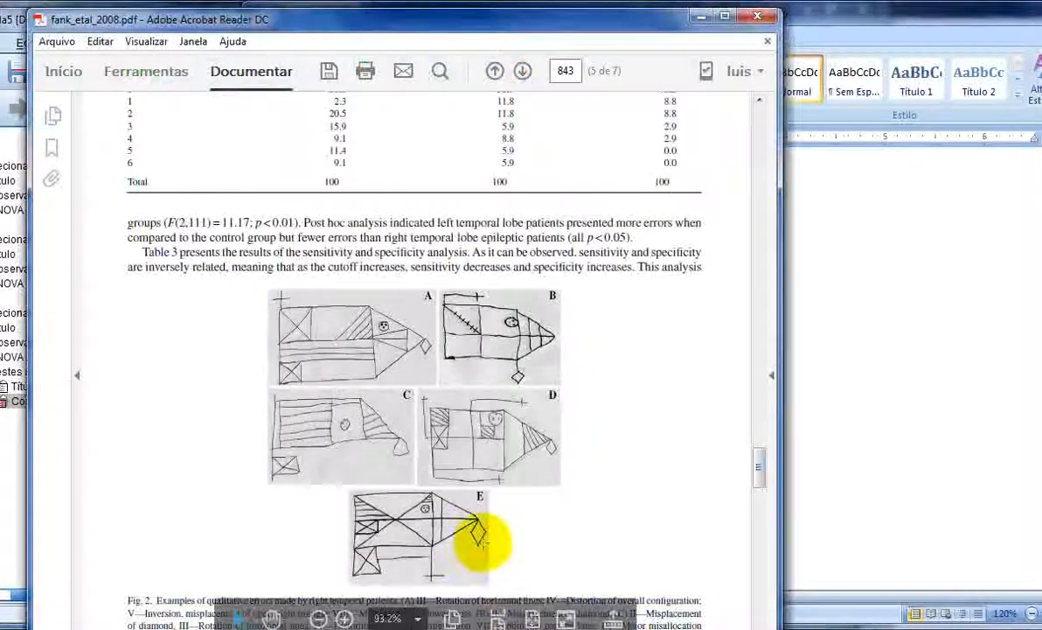
{"action": "scroll", "coordinate": [480, 538], "scroll_direction": "up", "scroll_amount": 5}
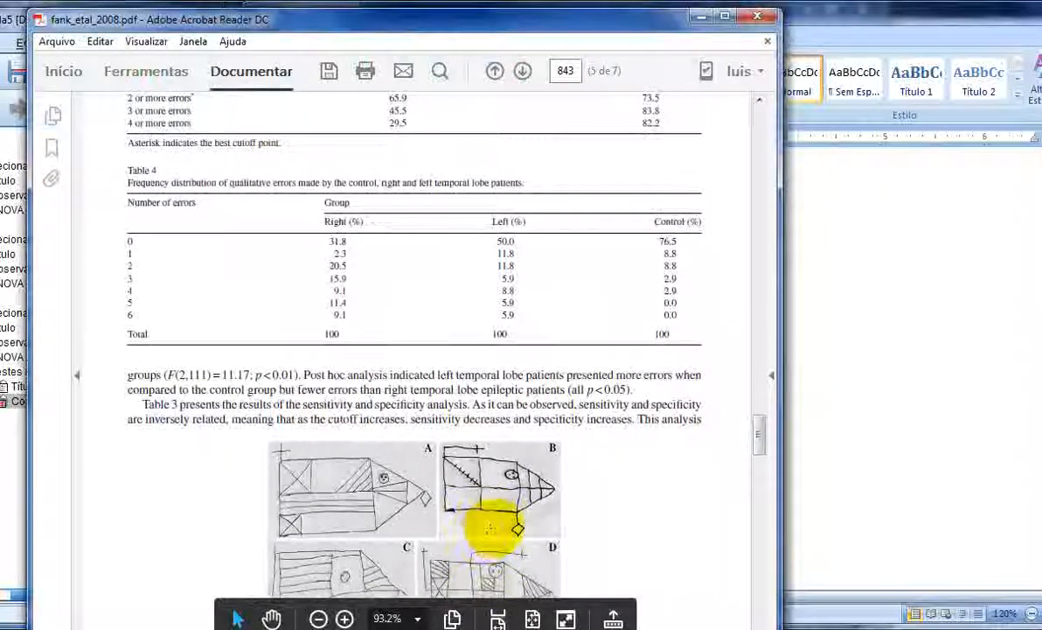
{"action": "left_click_drag", "start_coordinate": [752, 435], "coordinate": [756, 388]}
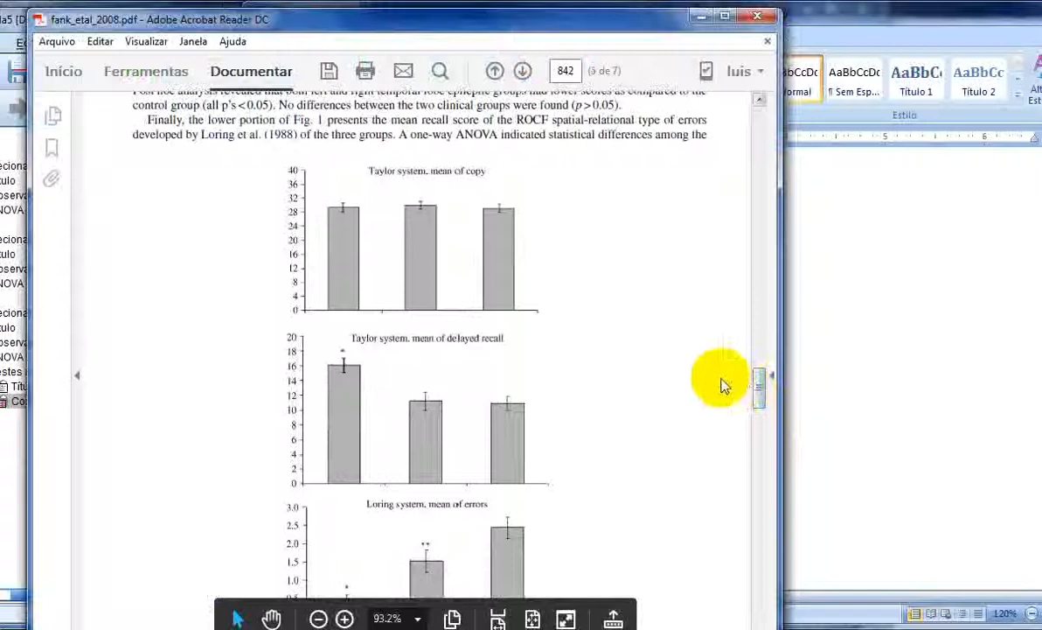
{"action": "scroll", "coordinate": [662, 373], "scroll_direction": "down", "scroll_amount": 3}
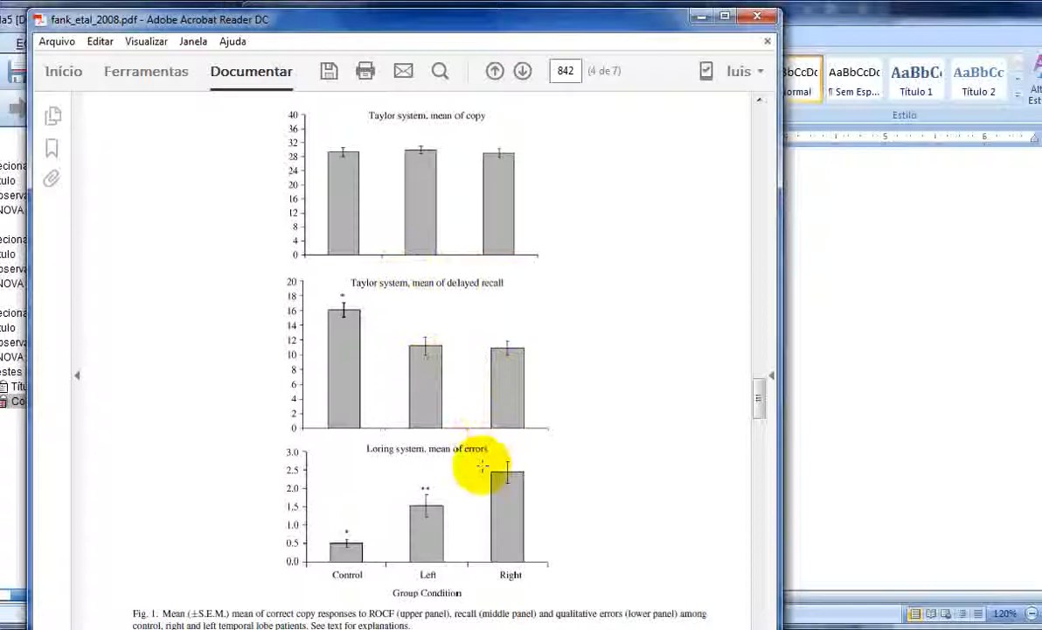
Step: Return to the SPSS output viewer and close Saída5 without saving its contents
{"action": "mouse_move", "coordinate": [423, 617]}
{"action": "left_click", "coordinate": [456, 566]}
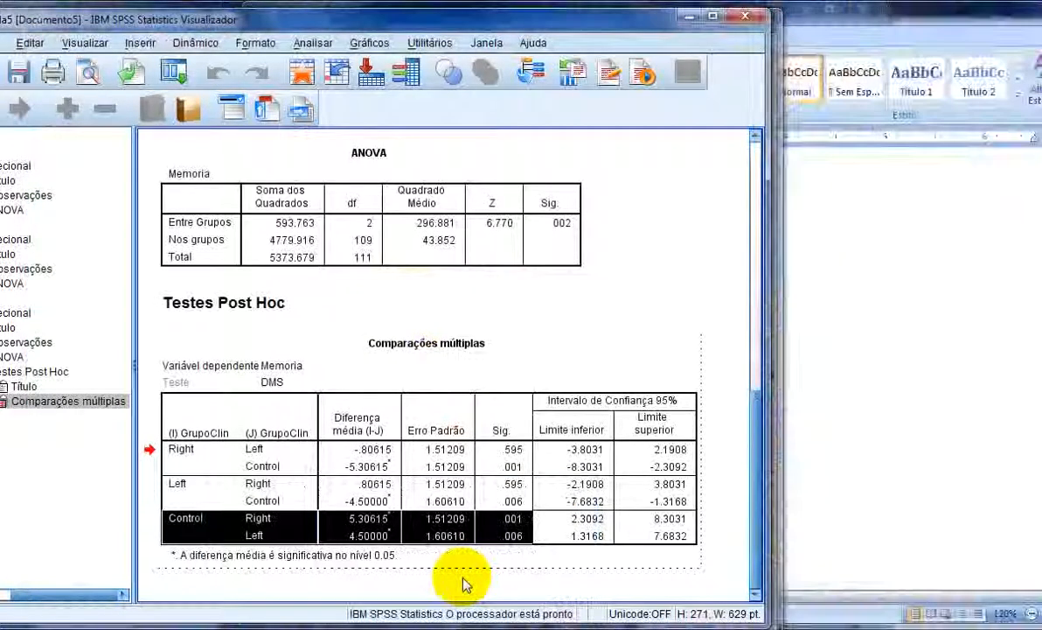
{"action": "left_click", "coordinate": [746, 16]}
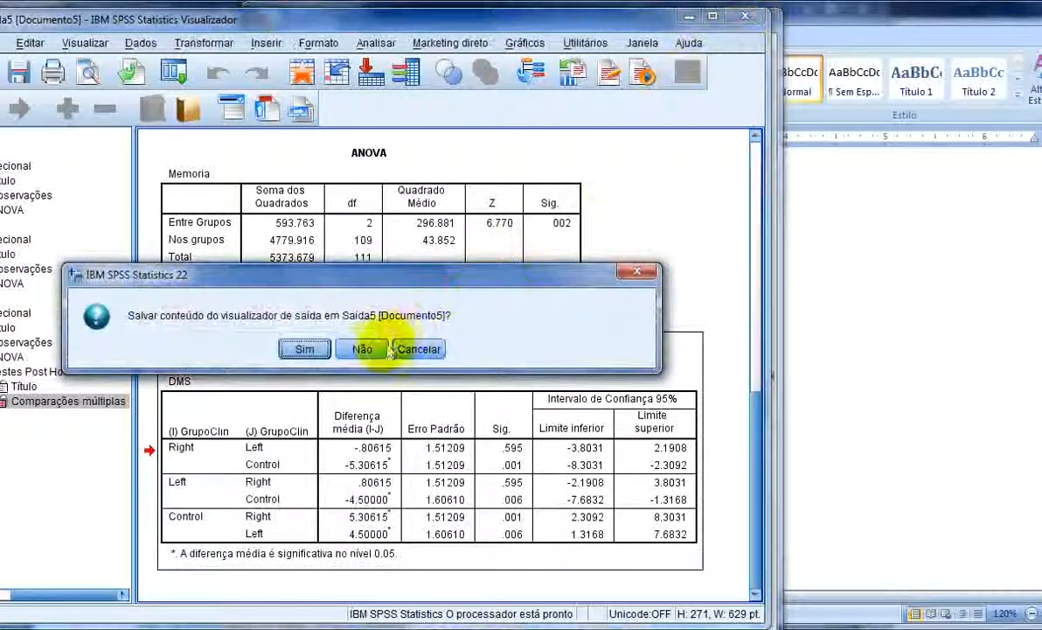
{"action": "left_click", "coordinate": [362, 349]}
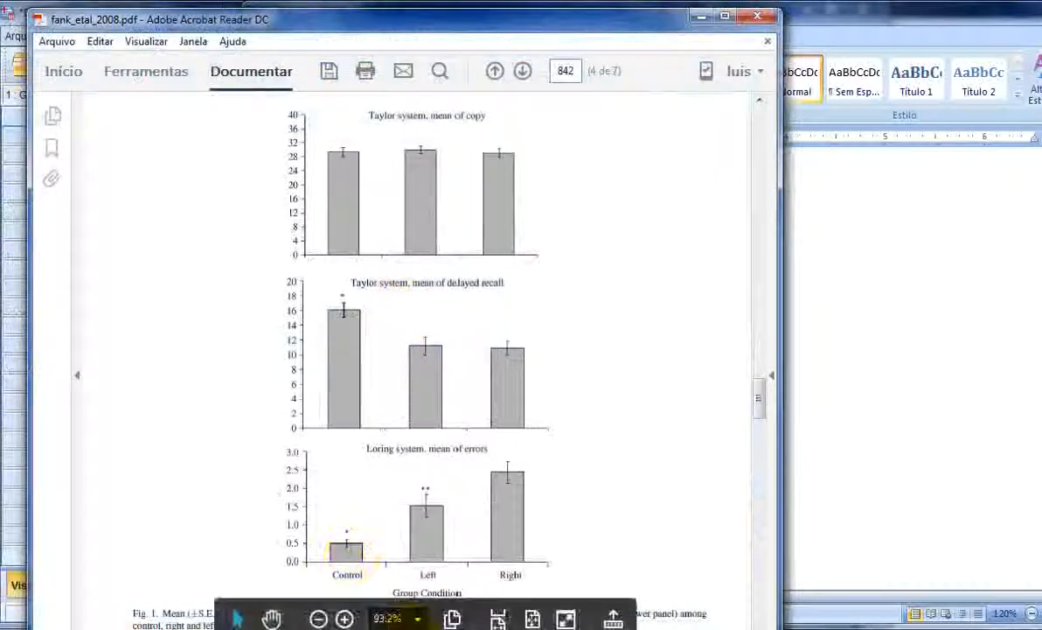
Step: Switch to the SPSS data editor and reopen the one-way ANOVA setup, checking dependent variable Memoria and factor GrupoClin
{"action": "left_click", "coordinate": [408, 622]}
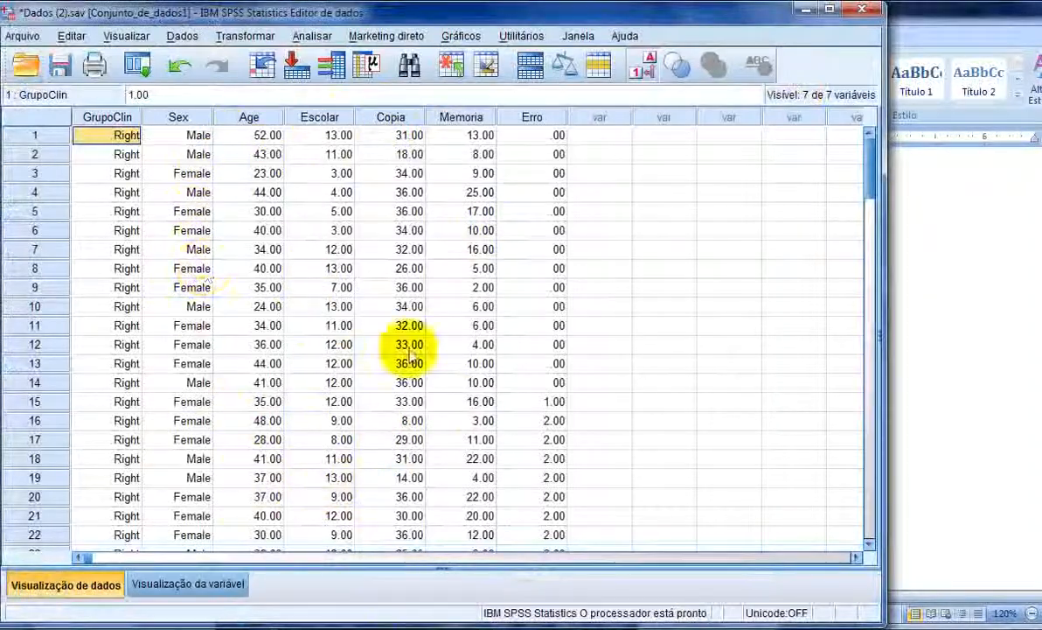
{"action": "left_click", "coordinate": [138, 64]}
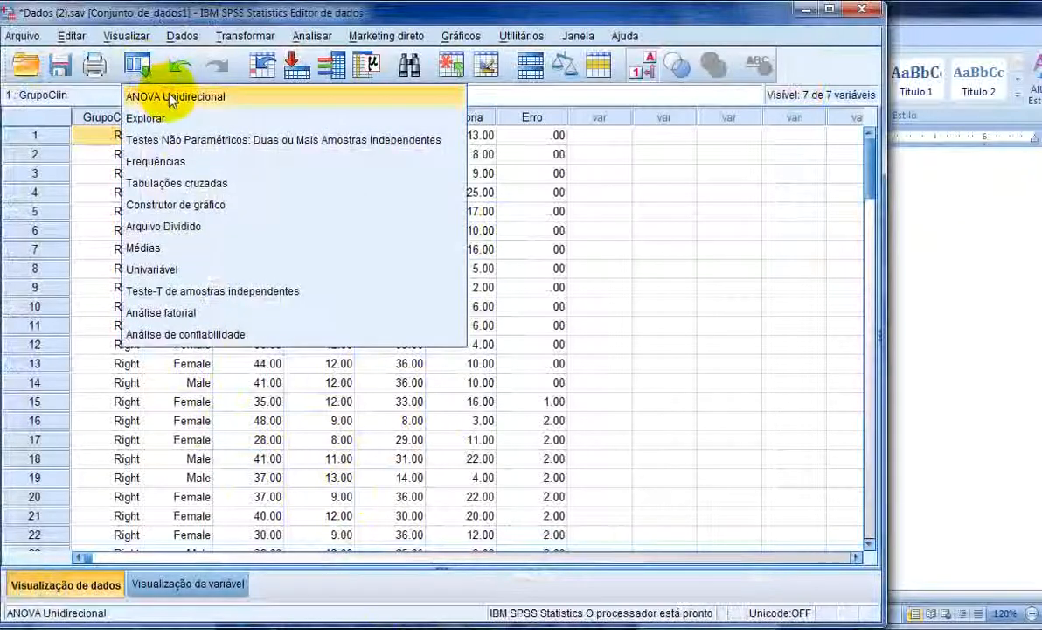
{"action": "left_click", "coordinate": [166, 83]}
{"action": "left_click", "coordinate": [431, 342]}
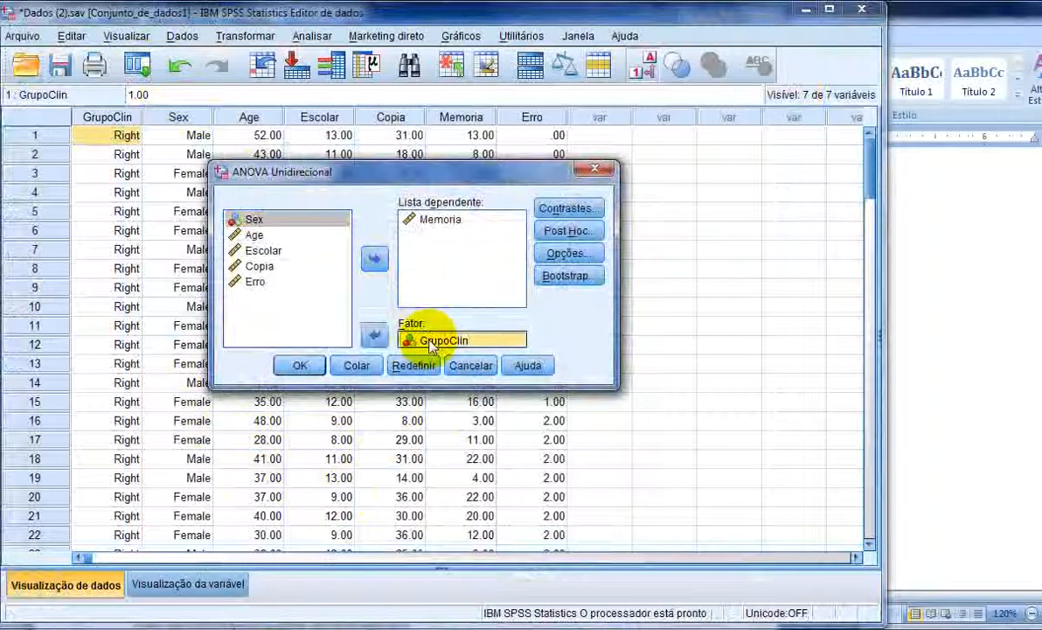
{"action": "left_click", "coordinate": [419, 220]}
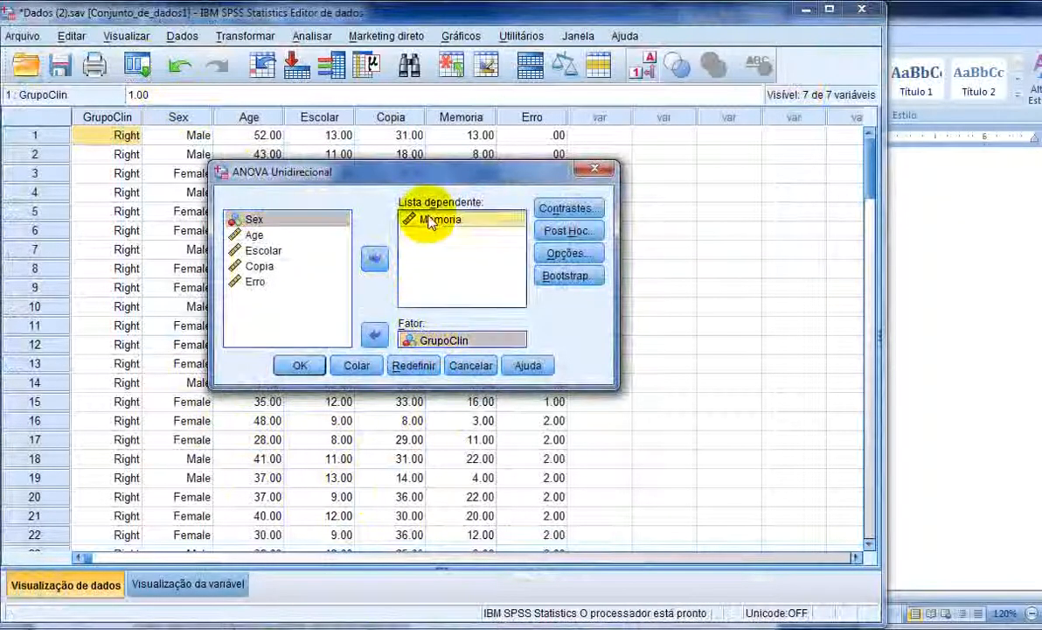
Step: Review the post hoc test choice and significance level of the one-way ANOVA, leaving the settings without changes
{"action": "left_click", "coordinate": [567, 230]}
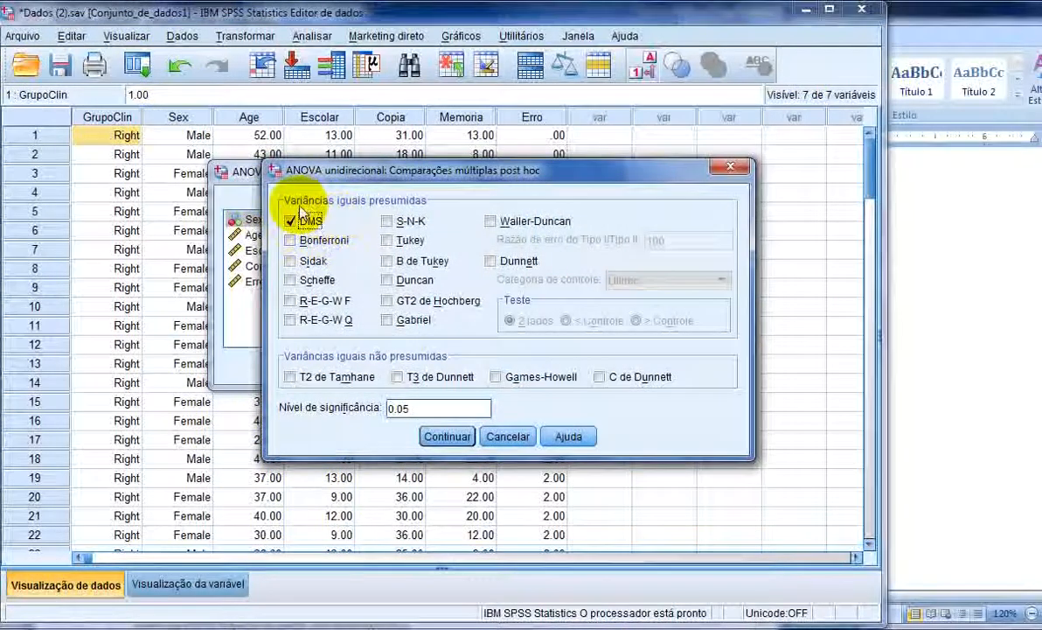
{"action": "left_click_drag", "start_coordinate": [426, 407], "coordinate": [391, 408]}
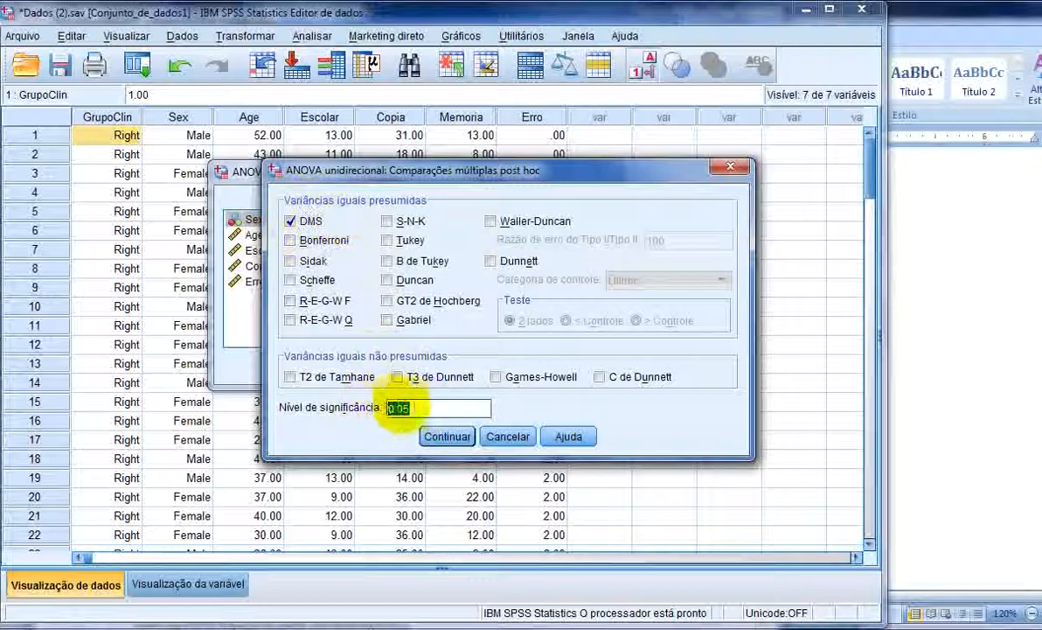
{"action": "left_click", "coordinate": [505, 436]}
Step: Include Descritivo statistics in the one-way ANOVA options, run the analysis, and review the output through the post hoc table
{"action": "left_click", "coordinate": [556, 255]}
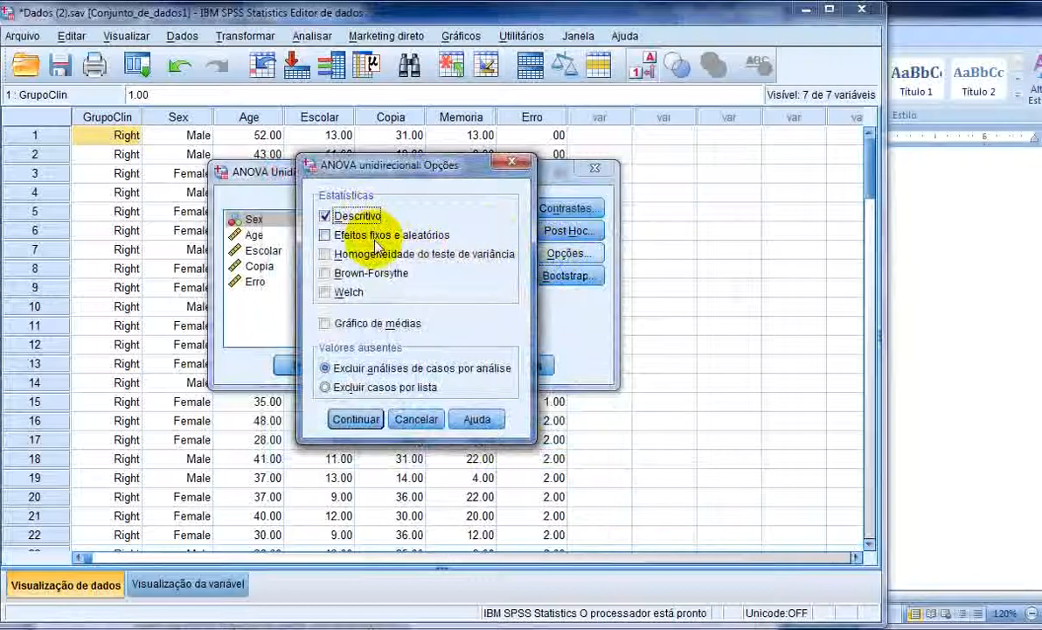
{"action": "left_click_drag", "start_coordinate": [385, 171], "coordinate": [442, 249]}
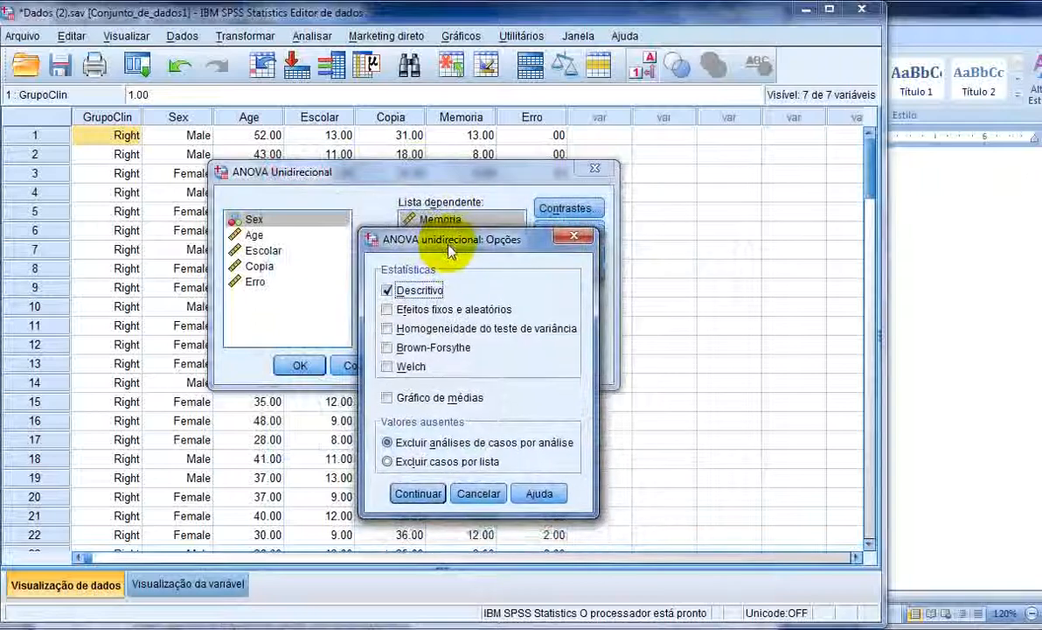
{"action": "left_click", "coordinate": [420, 494]}
{"action": "left_click", "coordinate": [297, 365]}
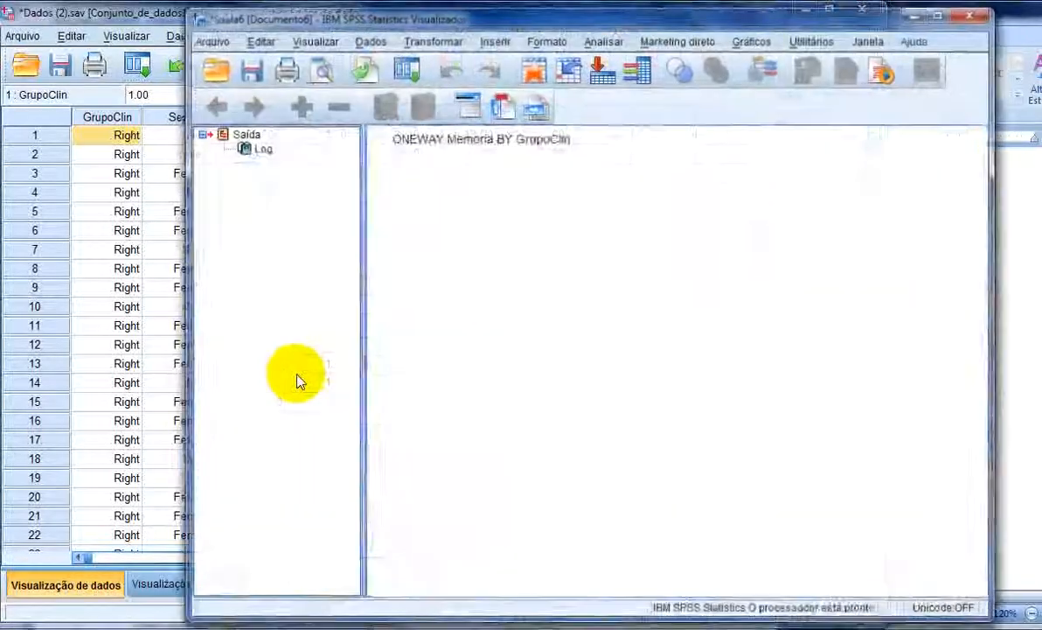
{"action": "left_click_drag", "start_coordinate": [509, 19], "coordinate": [390, 13]}
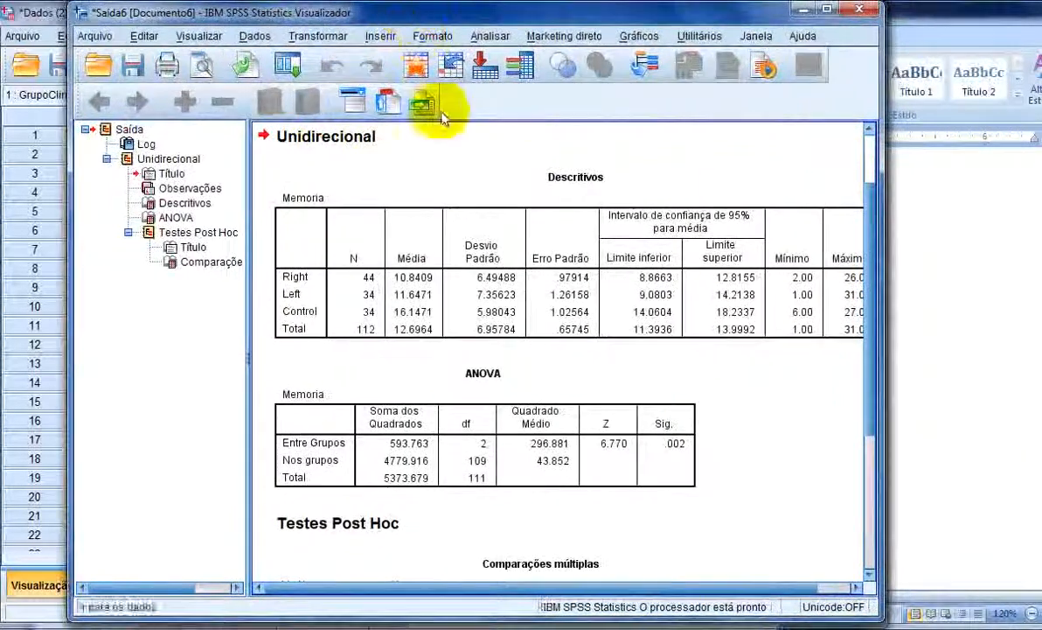
{"action": "scroll", "coordinate": [490, 243], "scroll_direction": "down", "scroll_amount": 5}
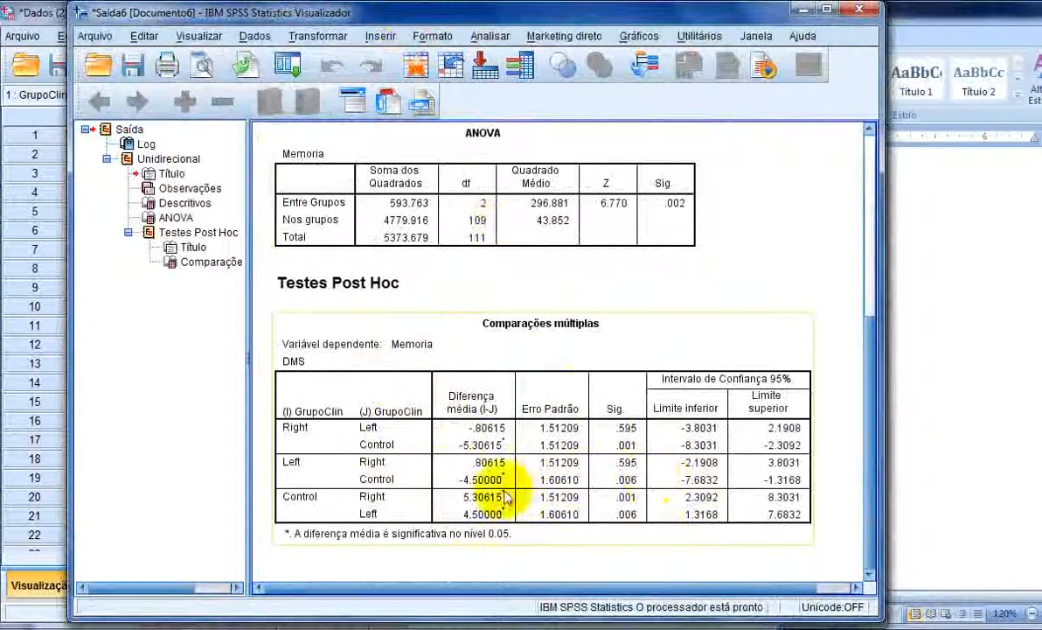
Step: Copy the Descritivos table from the SPSS output and paste it at cell A1 of a blank Excel workbook
{"action": "scroll", "coordinate": [411, 367], "scroll_direction": "up", "scroll_amount": 2}
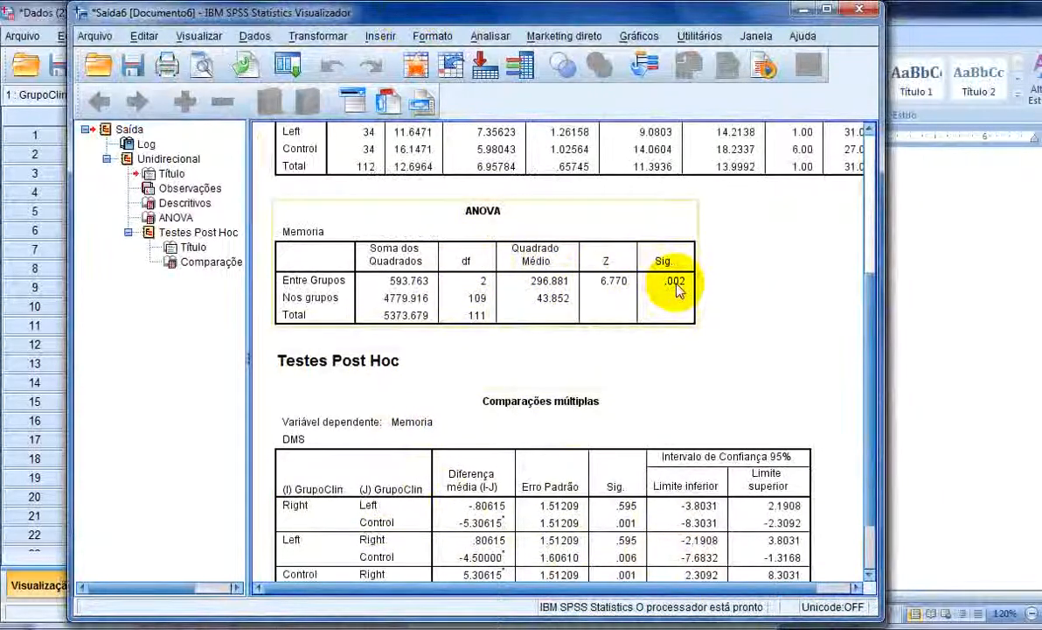
{"action": "scroll", "coordinate": [616, 233], "scroll_direction": "up", "scroll_amount": 6}
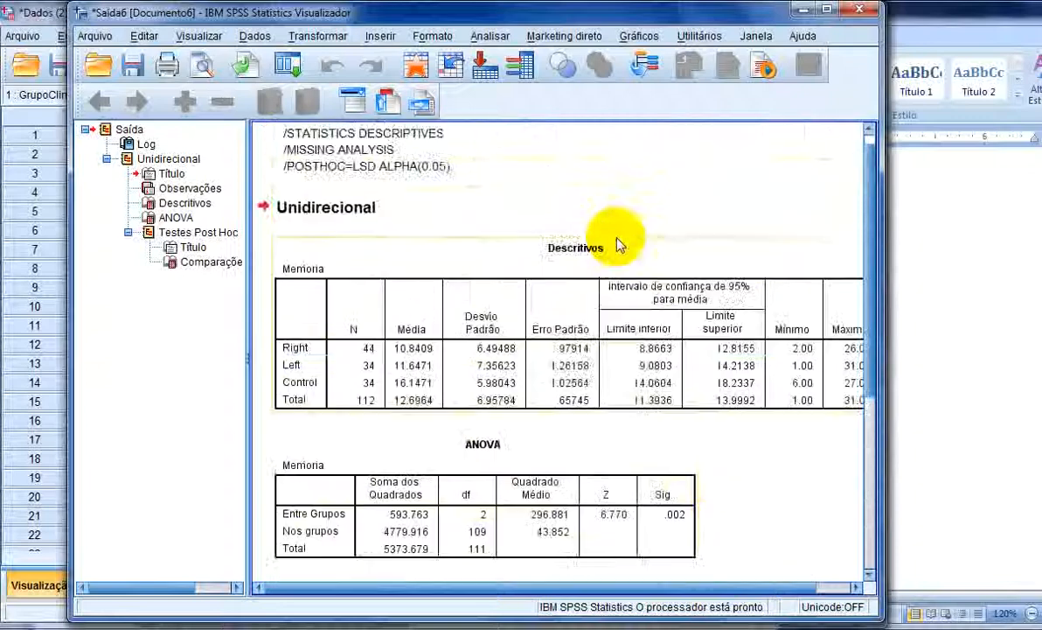
{"action": "right_click", "coordinate": [377, 285]}
{"action": "left_click", "coordinate": [409, 321]}
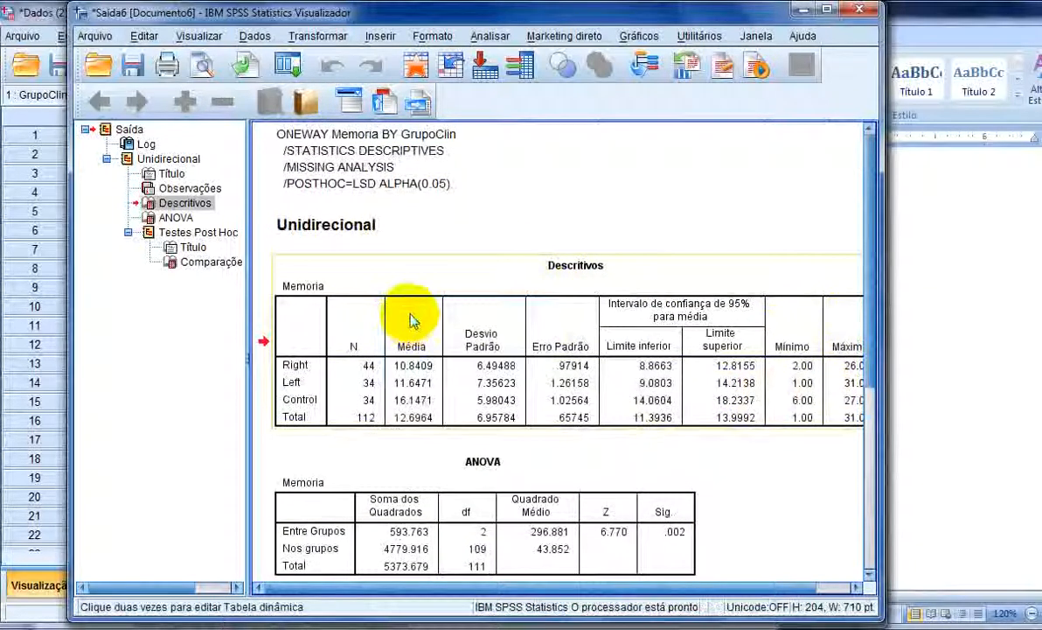
{"action": "key", "text": "super"}
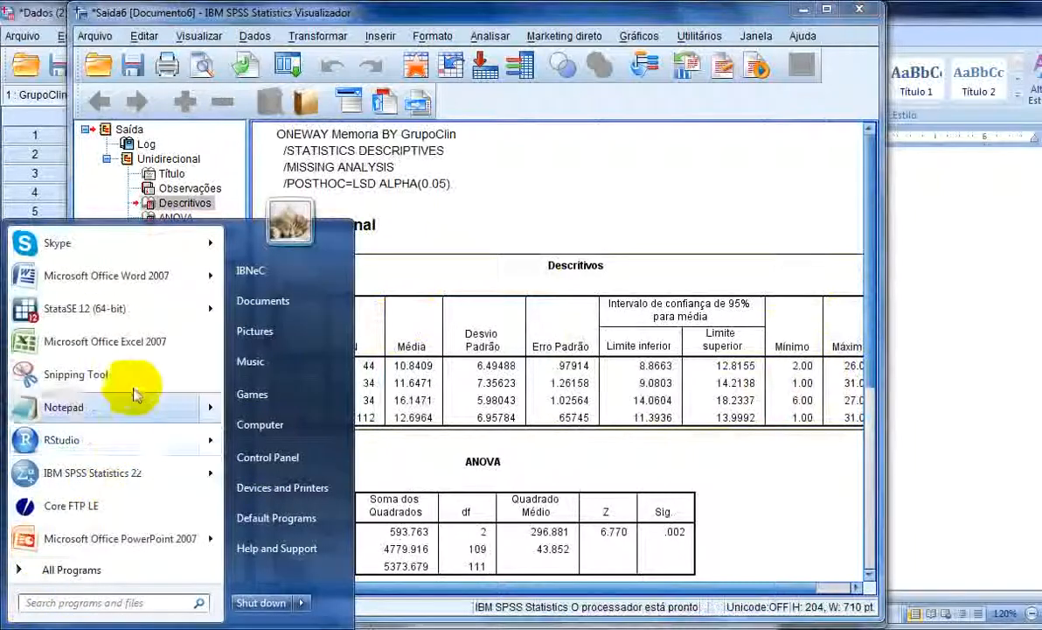
{"action": "left_click", "coordinate": [149, 343]}
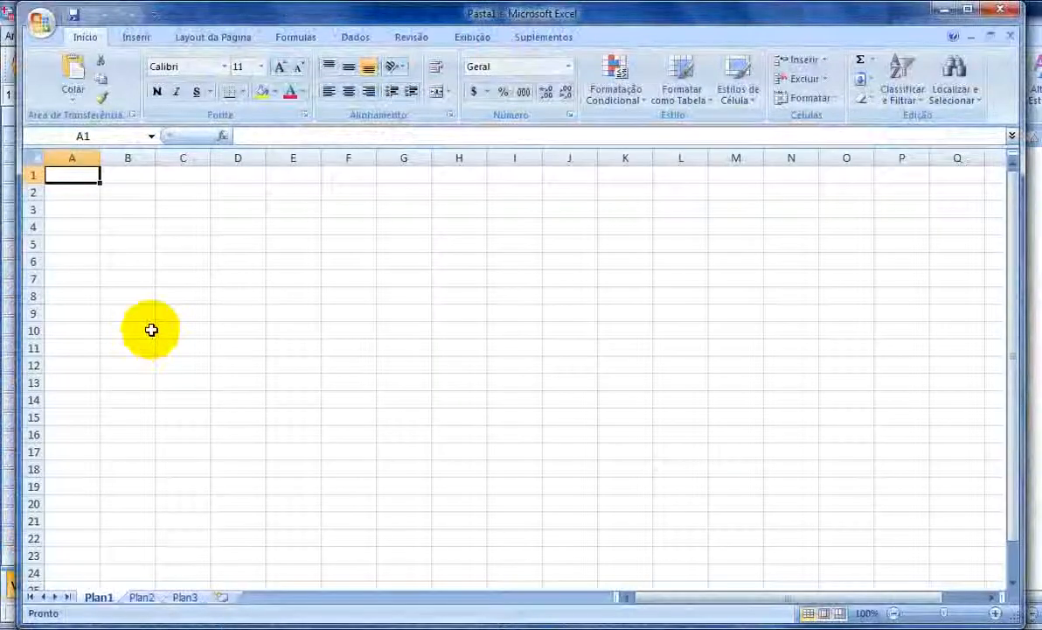
{"action": "key", "text": "ctrl+v"}
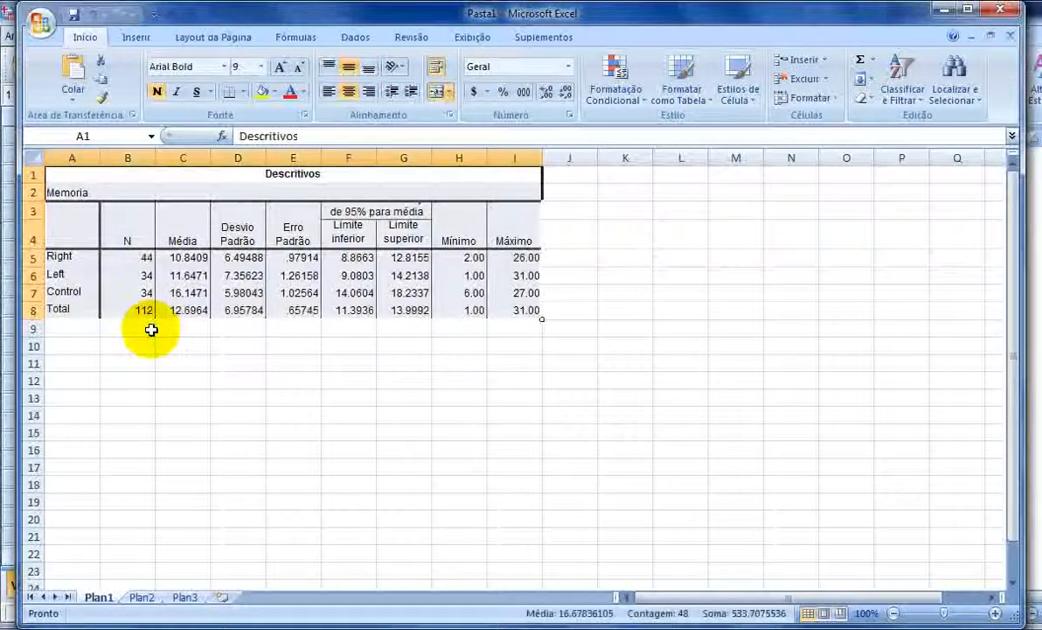
{"action": "left_click", "coordinate": [622, 231]}
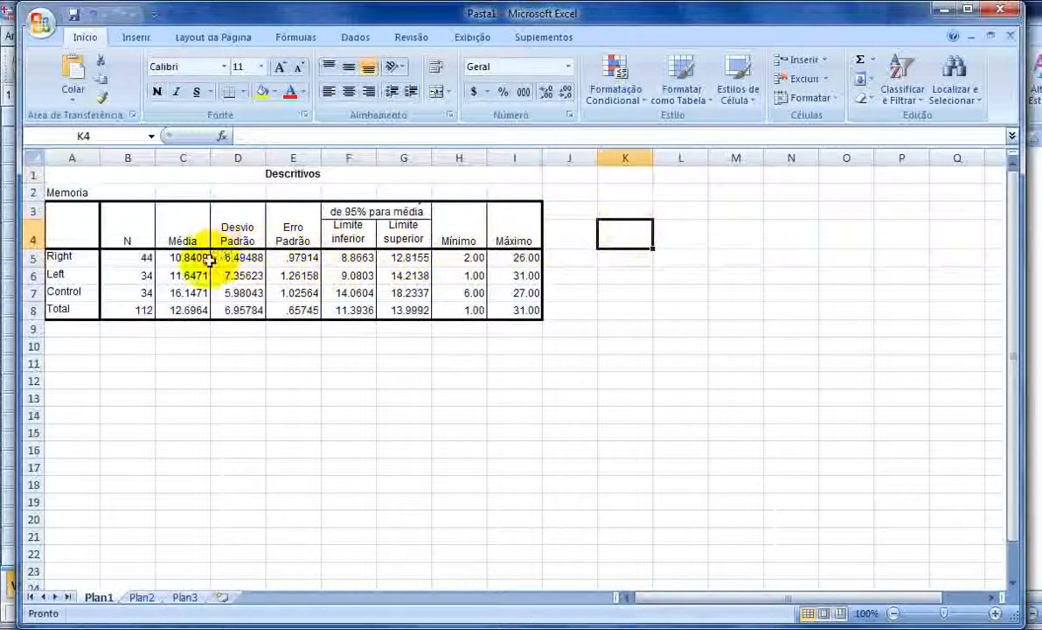
Step: Insert a 2D clustered column chart of the Right, Left and Control means and place it beside the Descritivos table
{"action": "left_click_drag", "start_coordinate": [203, 258], "coordinate": [200, 293]}
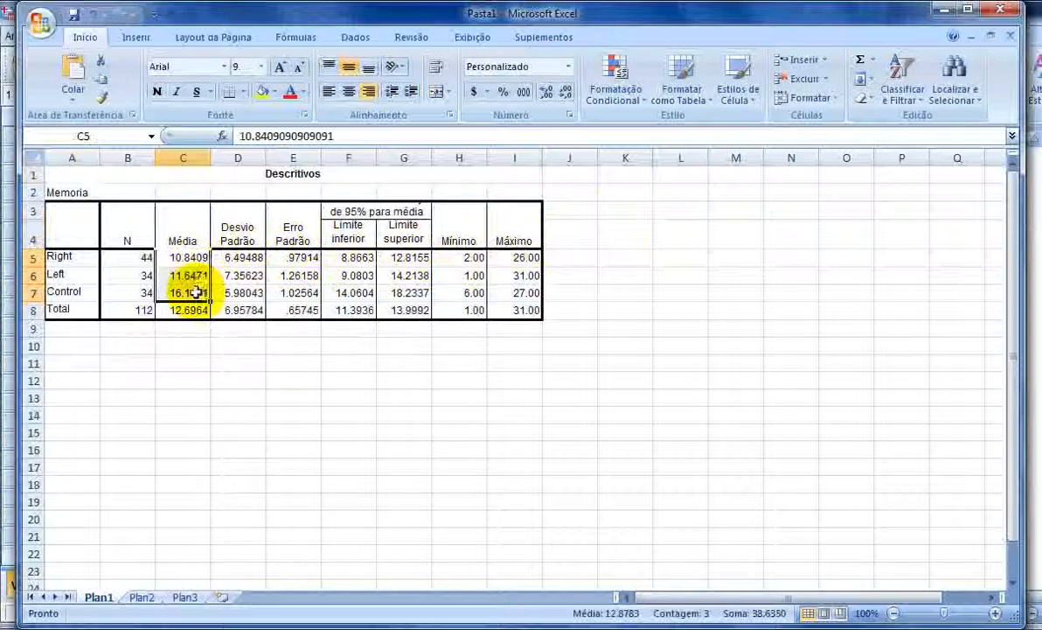
{"action": "left_click_drag", "start_coordinate": [75, 256], "coordinate": [79, 292]}
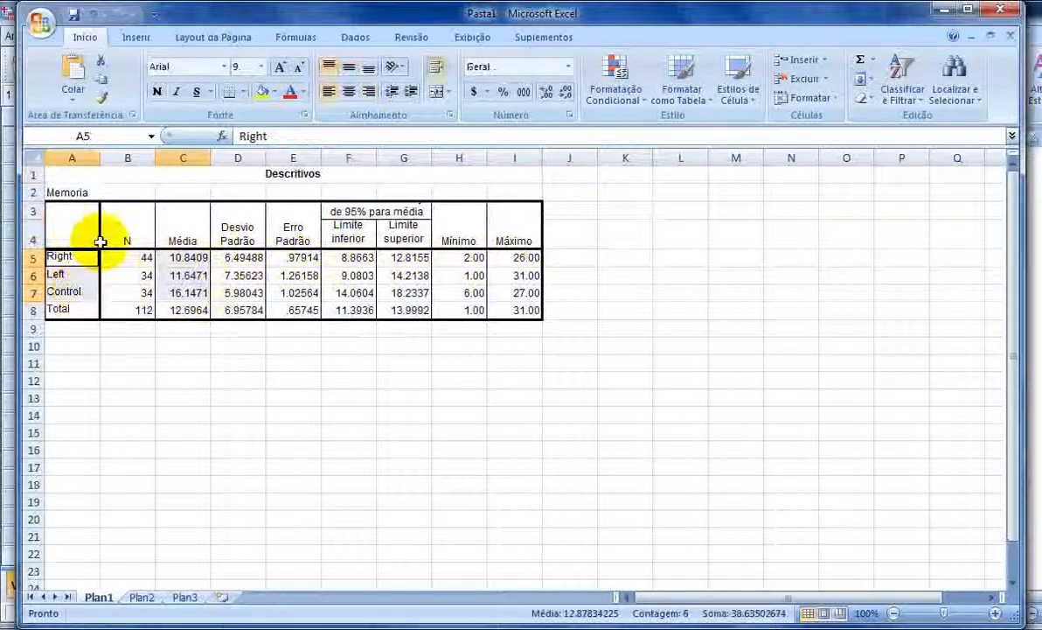
{"action": "left_click", "coordinate": [136, 40]}
{"action": "left_click", "coordinate": [307, 72]}
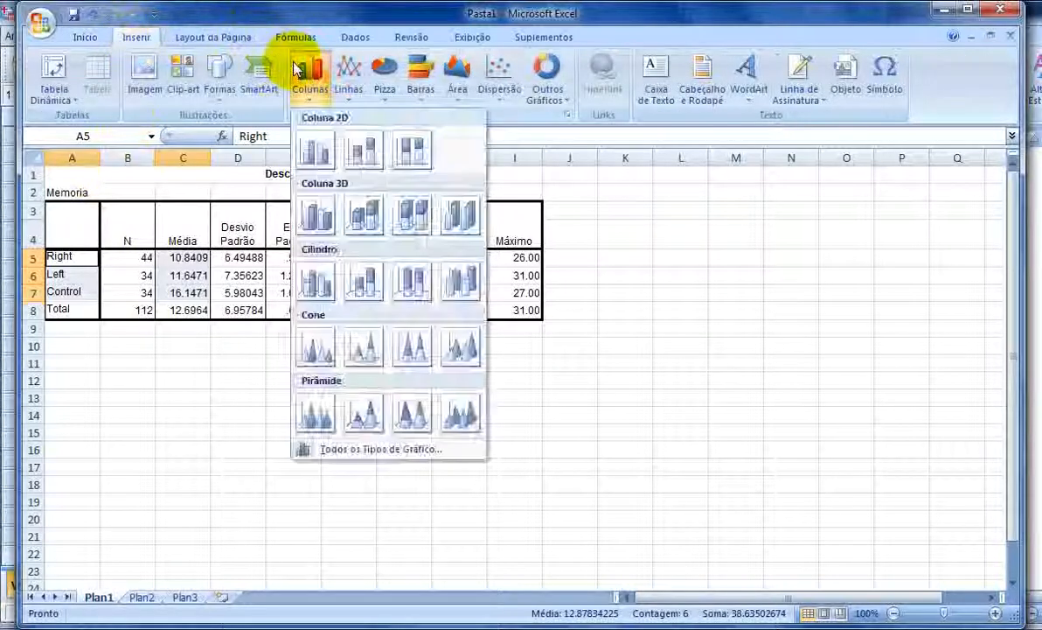
{"action": "left_click", "coordinate": [306, 146]}
{"action": "left_click_drag", "start_coordinate": [455, 258], "coordinate": [675, 189]}
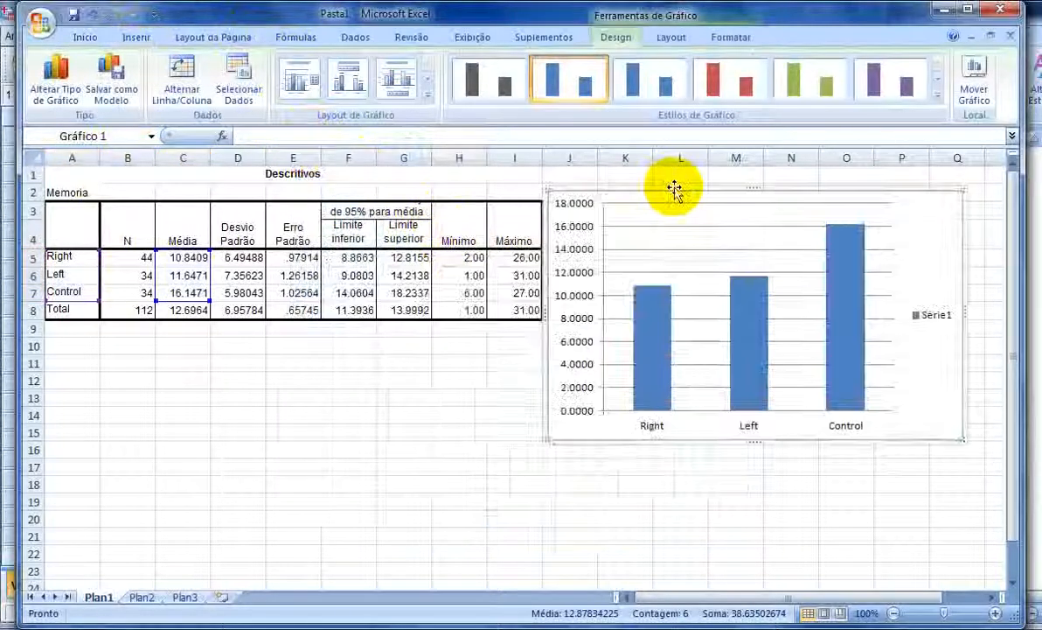
Step: Remove the legend and the horizontal gridlines from the column chart
{"action": "left_click", "coordinate": [933, 319]}
{"action": "key", "text": "Delete"}
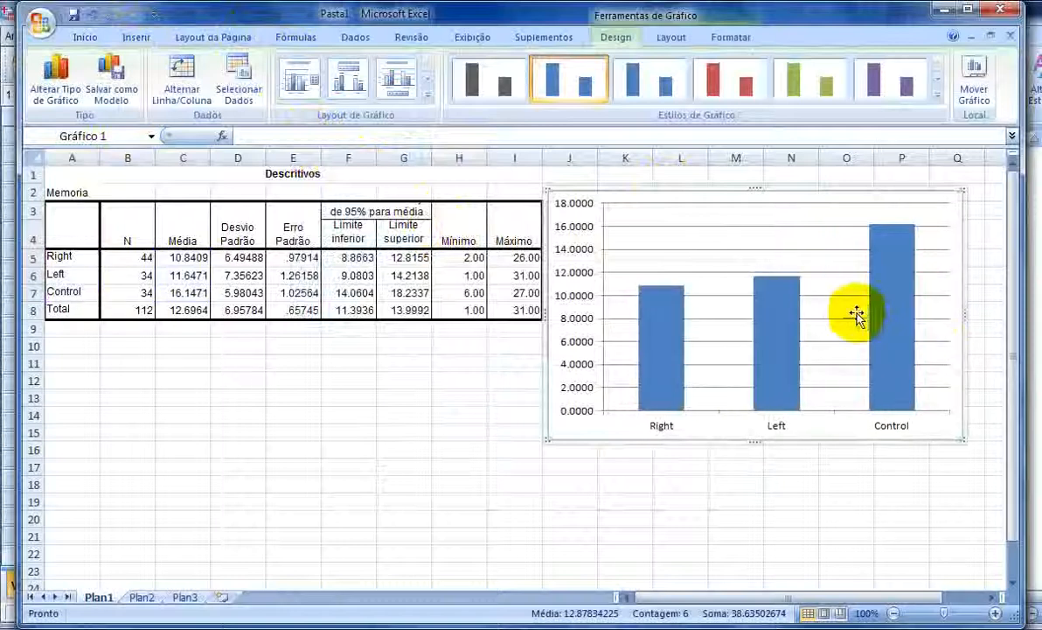
{"action": "left_click", "coordinate": [845, 295]}
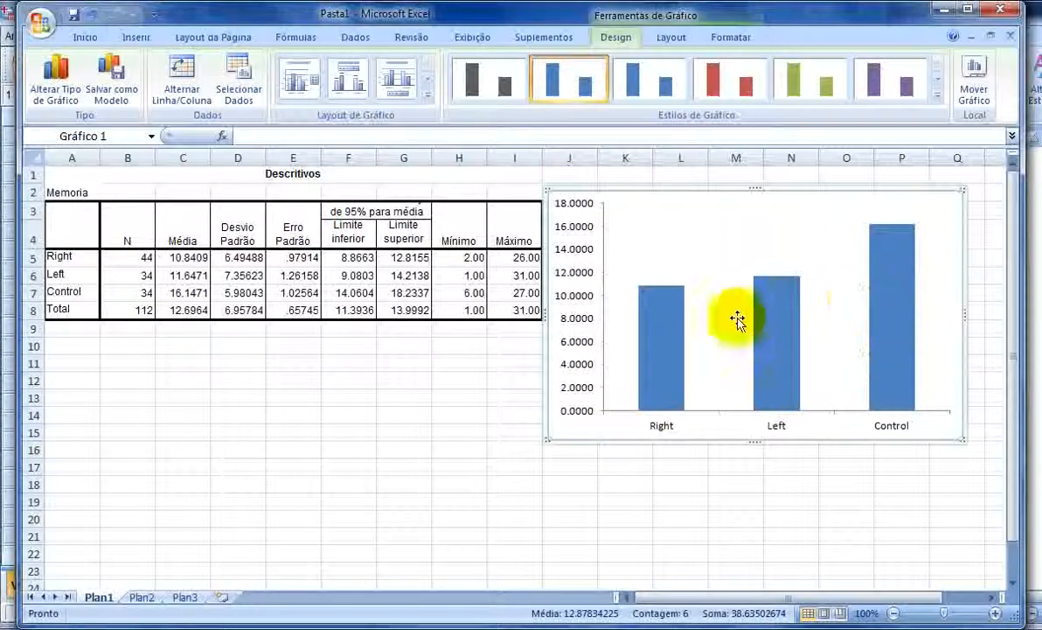
Step: Add vertical error bars to the mean columns, set the error amount to Personalizado, and open its value specification
{"action": "left_click", "coordinate": [675, 353]}
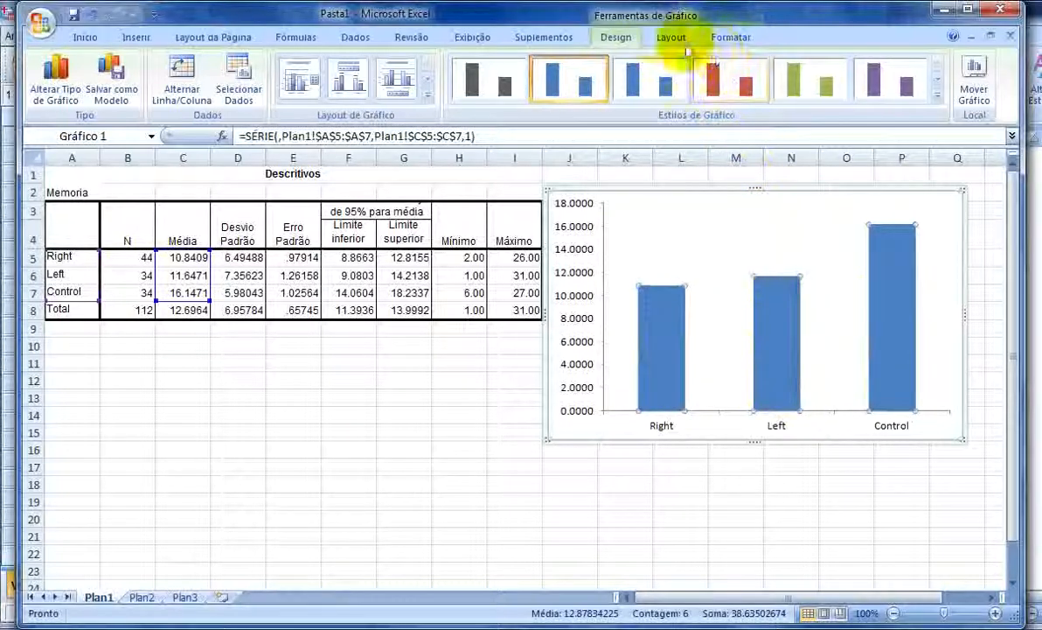
{"action": "left_click", "coordinate": [660, 40]}
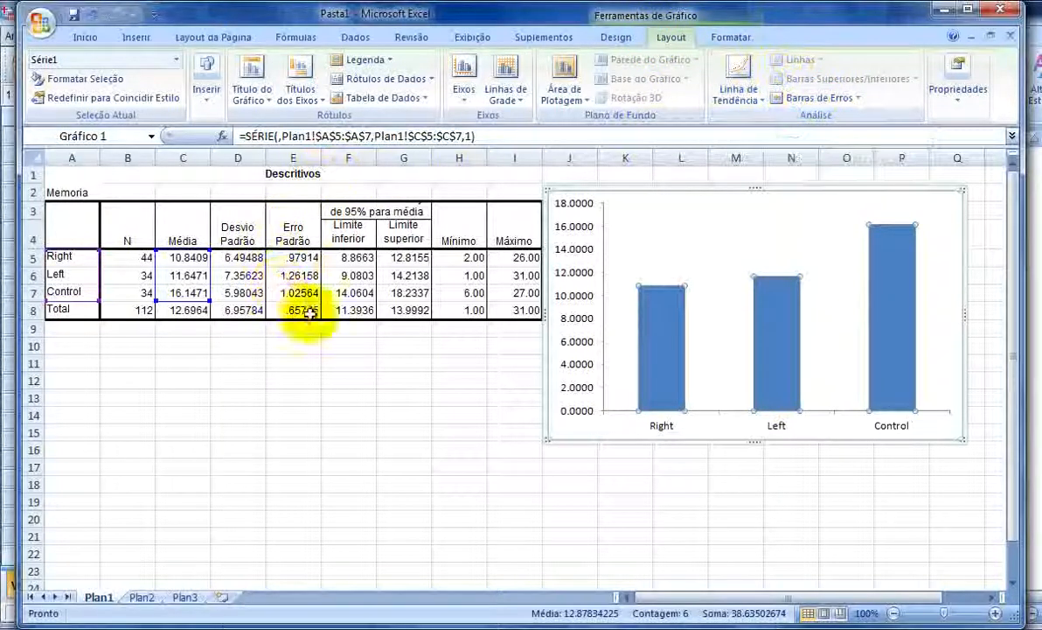
{"action": "left_click", "coordinate": [817, 98]}
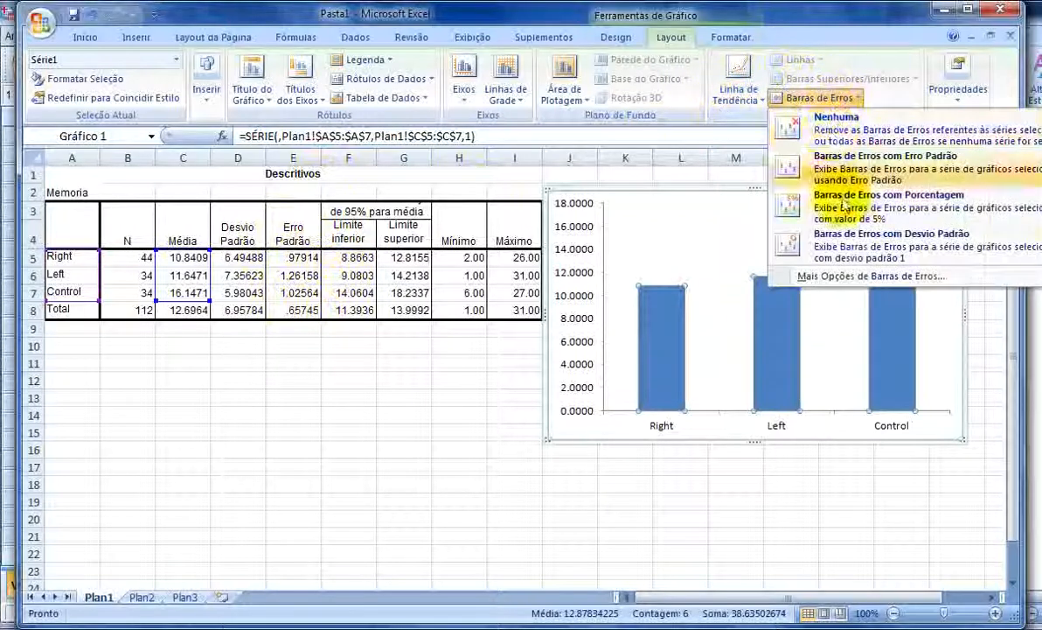
{"action": "left_click", "coordinate": [870, 277]}
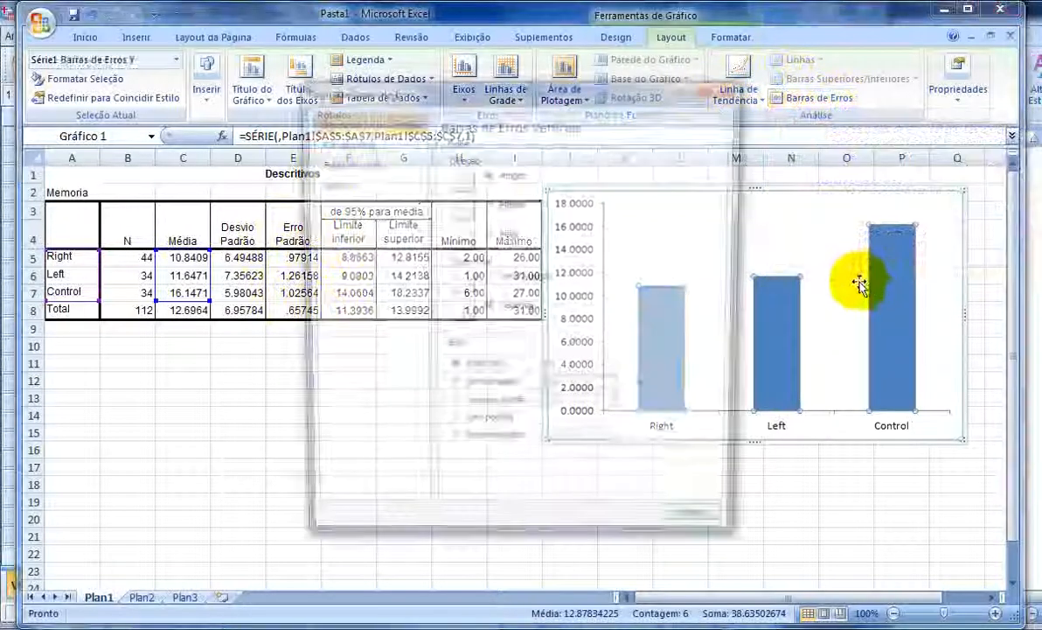
{"action": "left_click", "coordinate": [489, 447]}
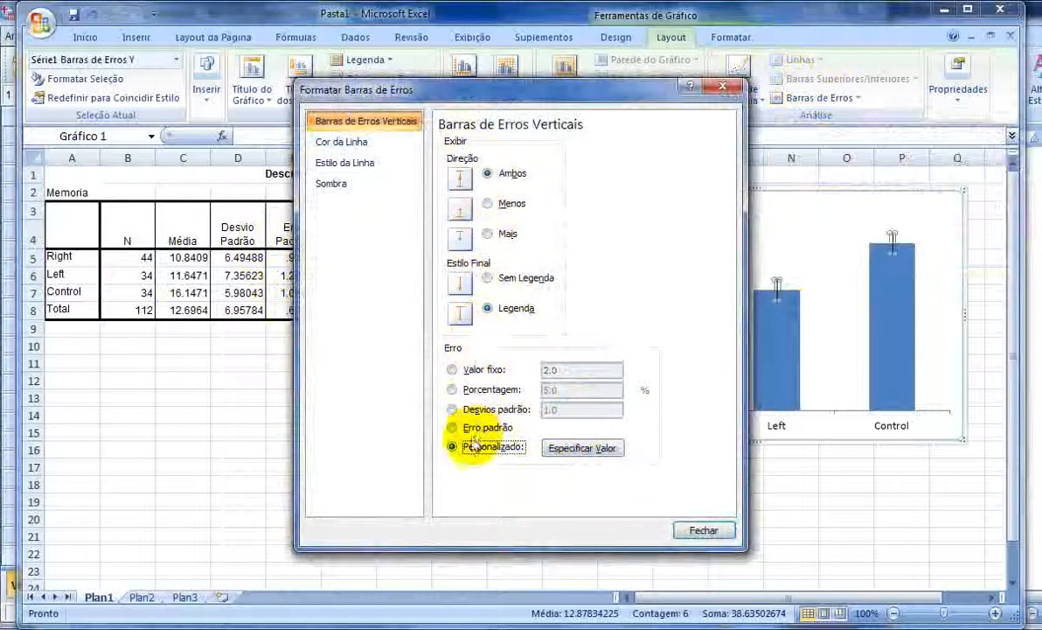
{"action": "left_click", "coordinate": [560, 447]}
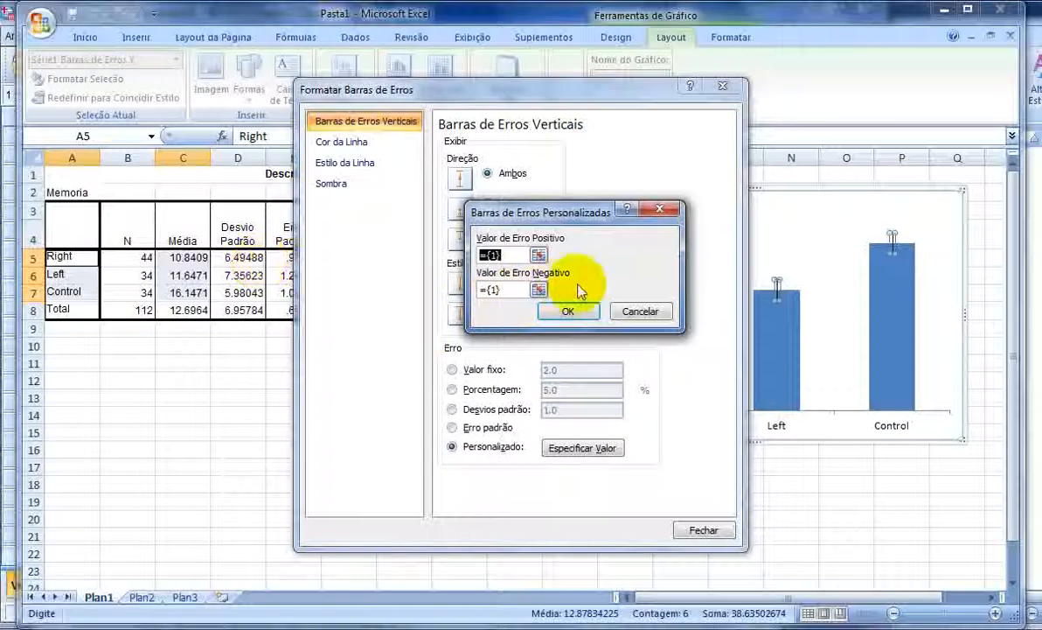
{"action": "left_click", "coordinate": [621, 312]}
{"action": "left_click_drag", "start_coordinate": [557, 91], "coordinate": [673, 87]}
{"action": "left_click", "coordinate": [680, 444]}
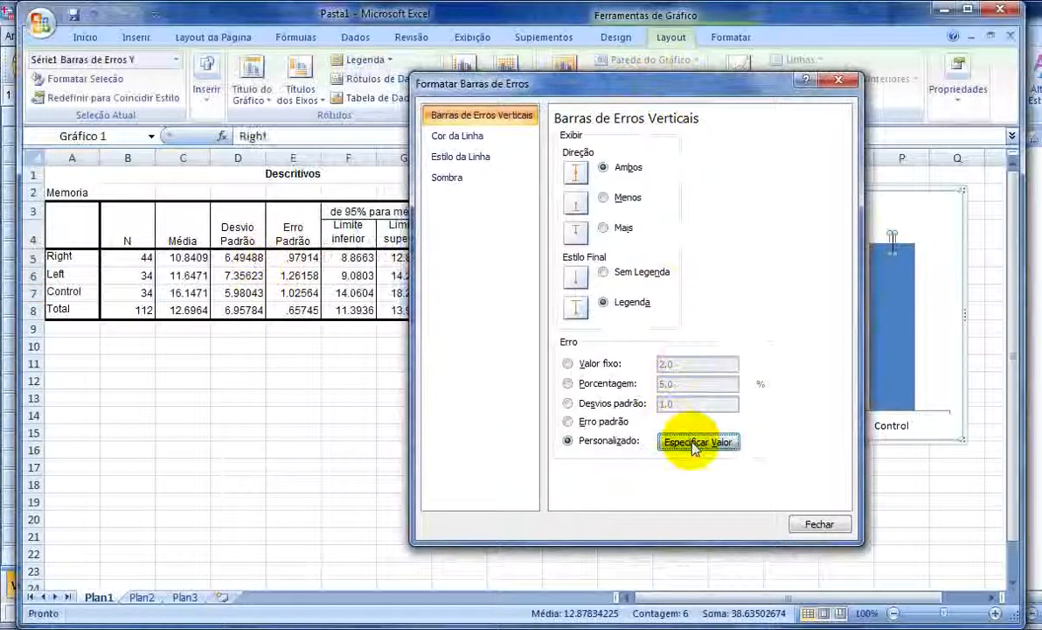
Step: Try to apply E5:E7 as the positive error values and E5:F7 as the negative error values
{"action": "left_click_drag", "start_coordinate": [299, 256], "coordinate": [307, 293]}
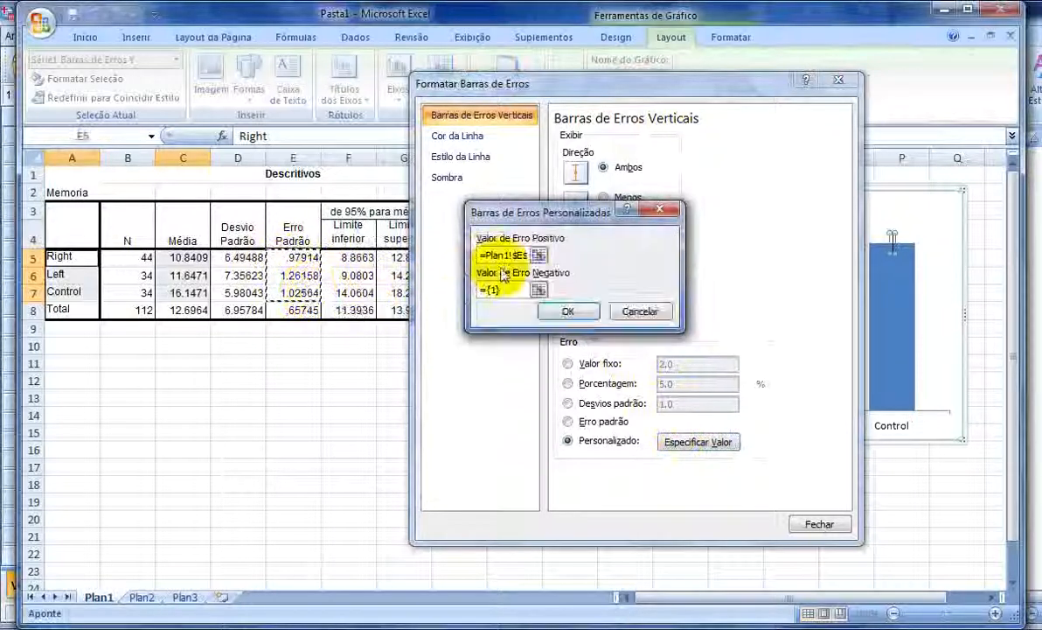
{"action": "left_click", "coordinate": [540, 287]}
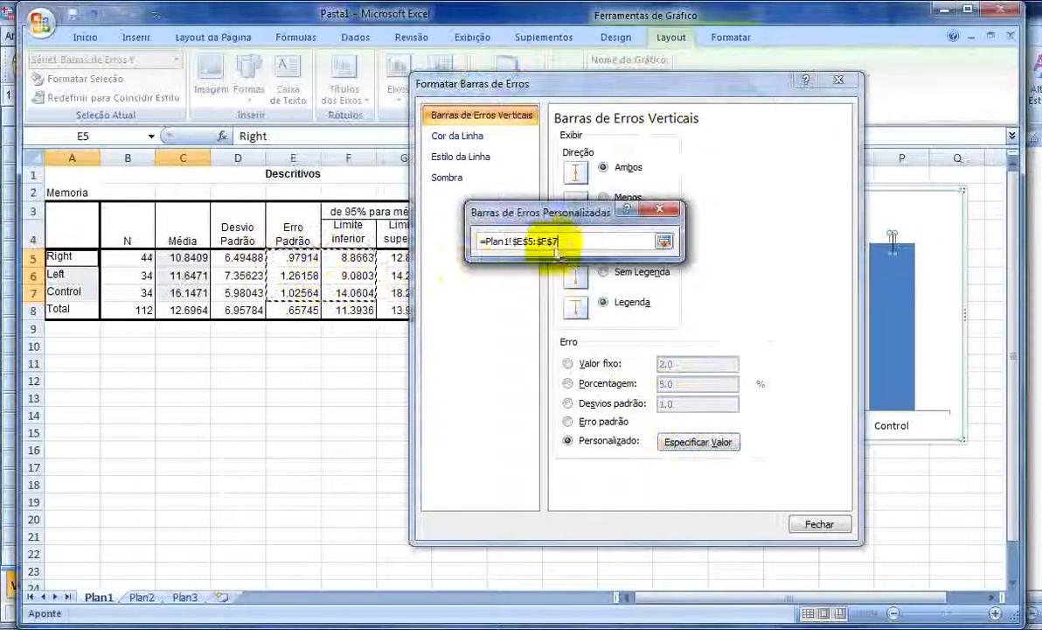
{"action": "left_click", "coordinate": [664, 243]}
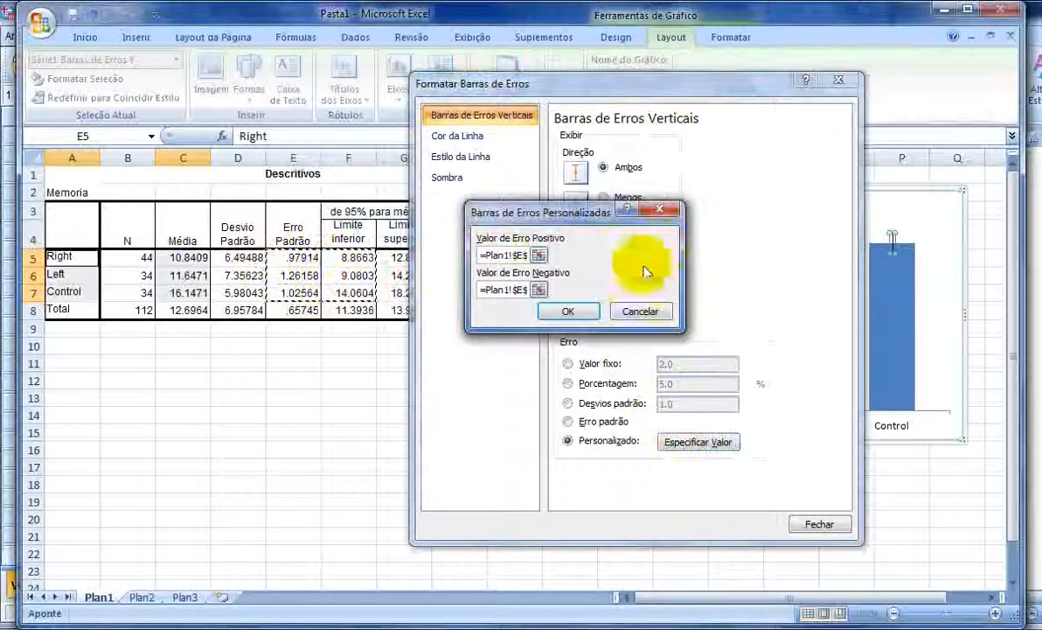
{"action": "left_click", "coordinate": [572, 308]}
{"action": "left_click", "coordinate": [592, 366]}
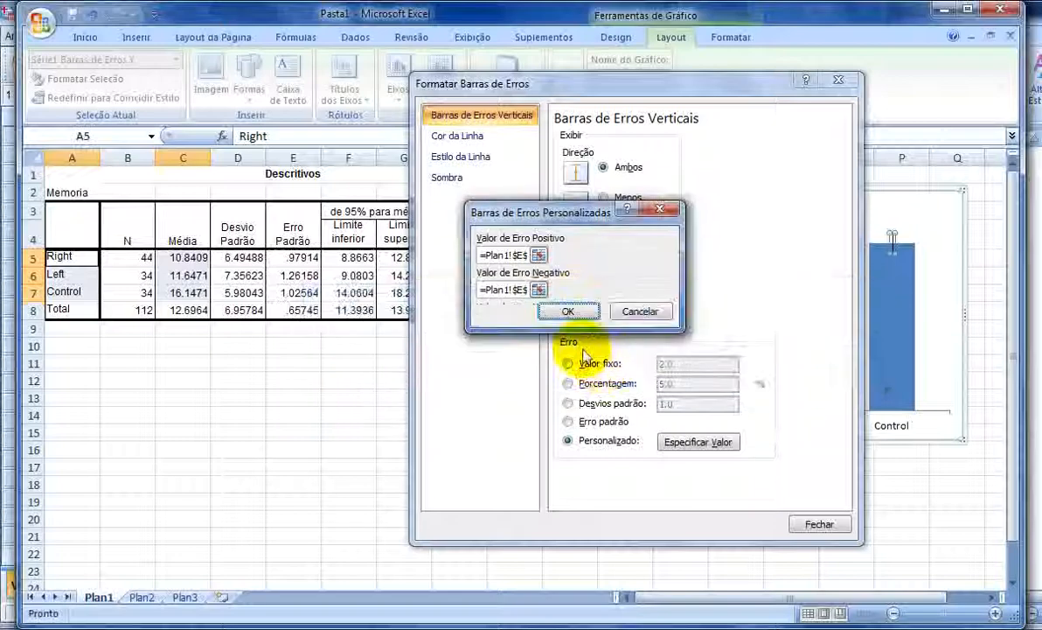
Step: Set the custom positive error value to the groups' Erro Padrão cells, E5:E7
{"action": "left_click", "coordinate": [537, 253]}
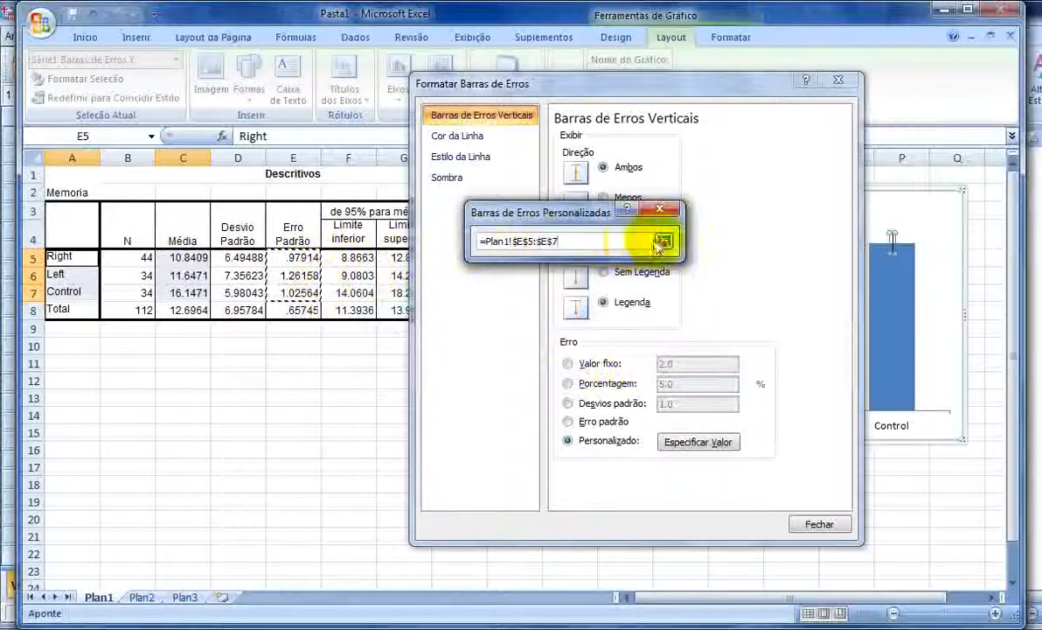
{"action": "left_click_drag", "start_coordinate": [600, 241], "coordinate": [482, 242]}
{"action": "key", "text": "Delete"}
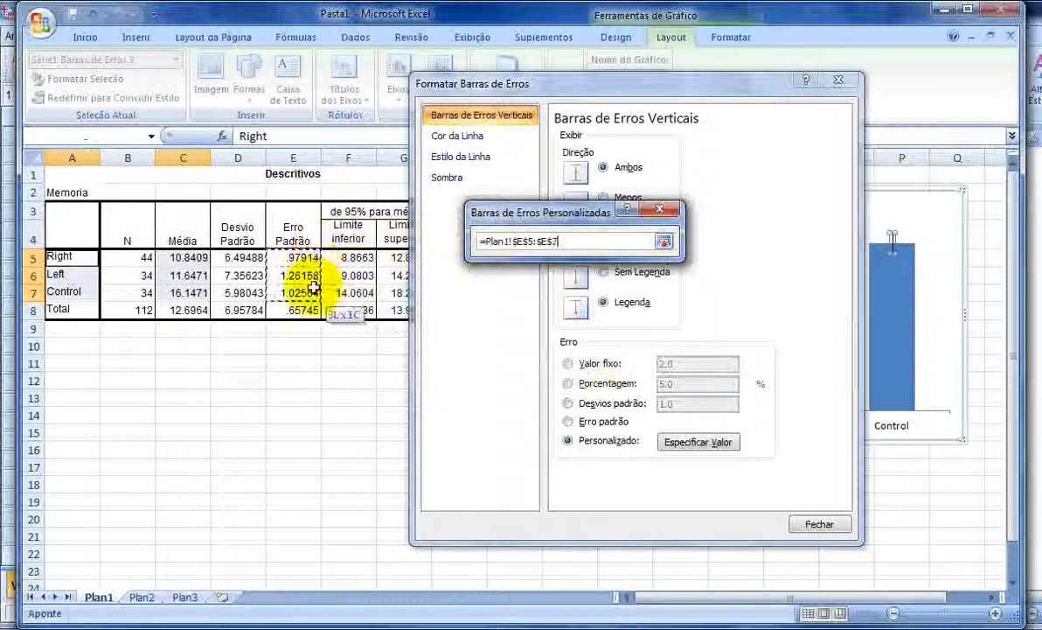
{"action": "left_click", "coordinate": [663, 241]}
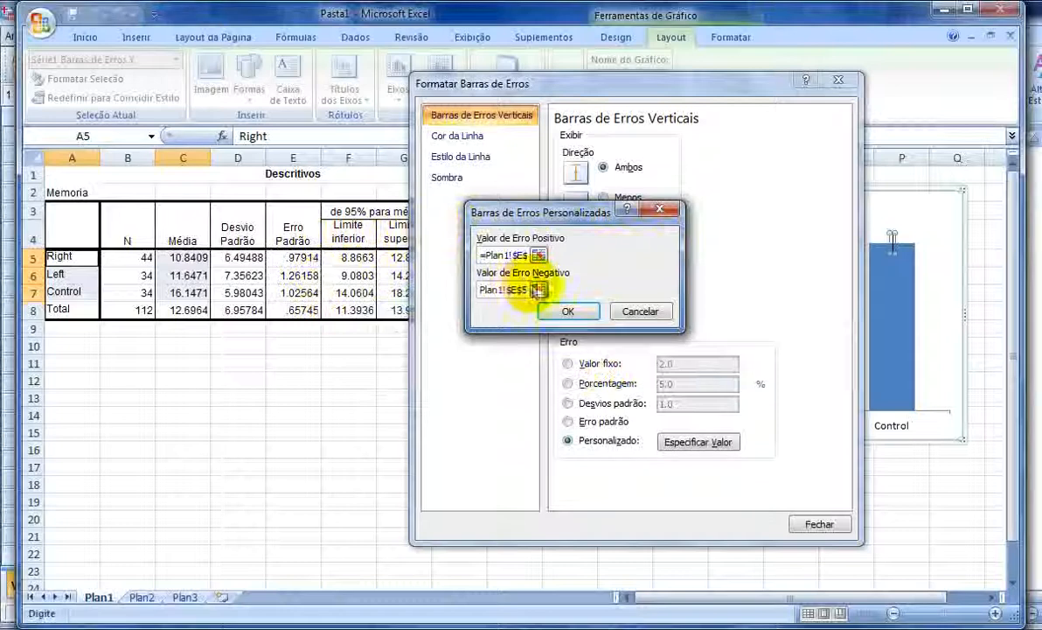
Step: Set the custom negative error value to E5:E7 as well, apply the error bars, and finish formatting them
{"action": "left_click", "coordinate": [539, 290]}
{"action": "left_click_drag", "start_coordinate": [570, 242], "coordinate": [478, 241]}
{"action": "key", "text": "Delete"}
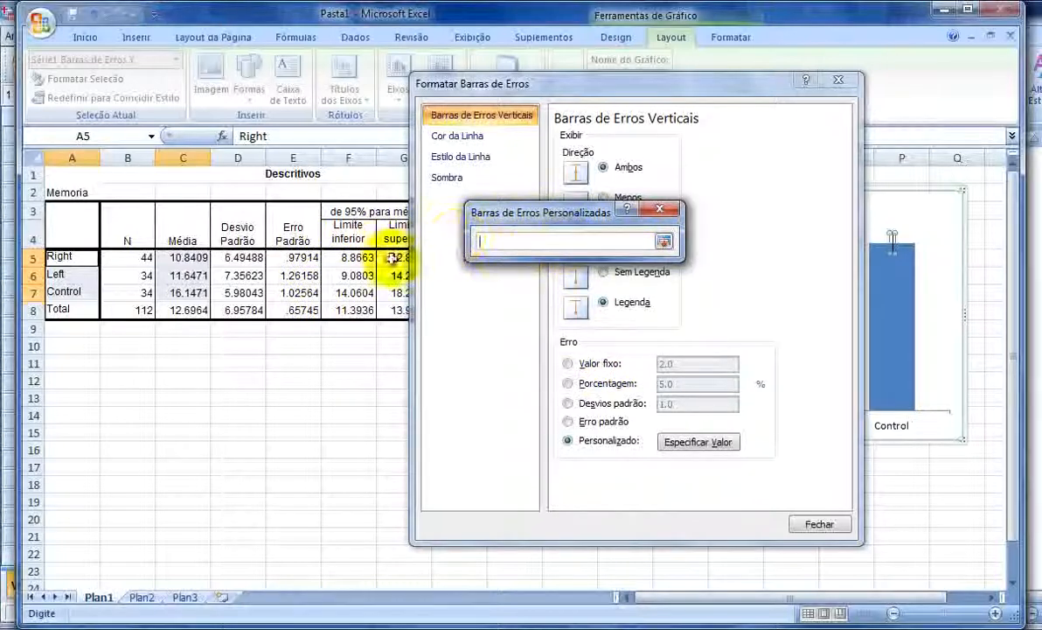
{"action": "left_click_drag", "start_coordinate": [297, 257], "coordinate": [302, 292]}
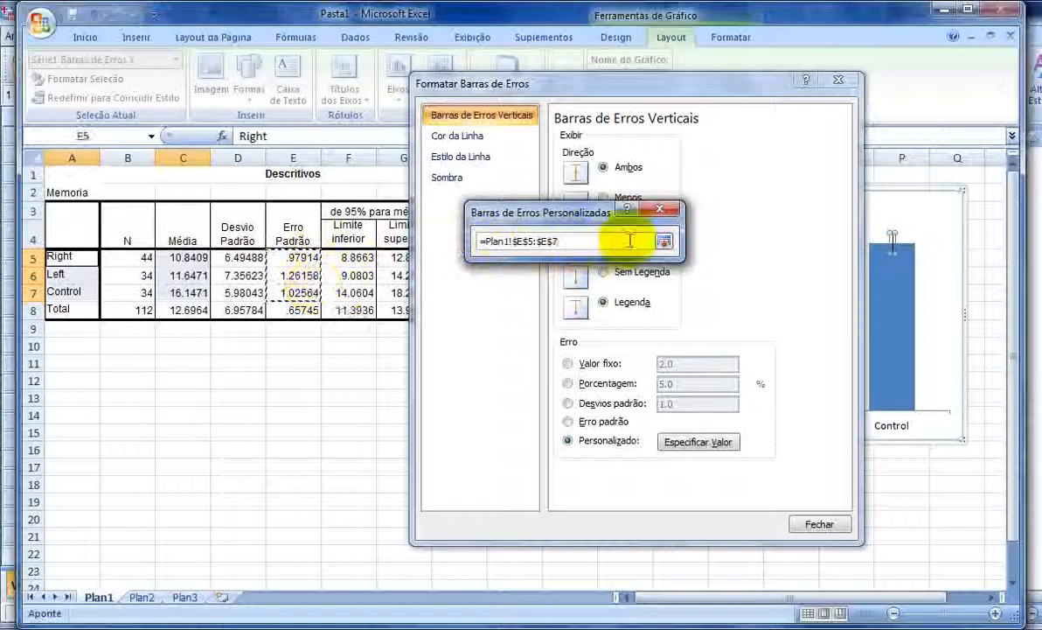
{"action": "left_click", "coordinate": [664, 241]}
{"action": "left_click", "coordinate": [591, 311]}
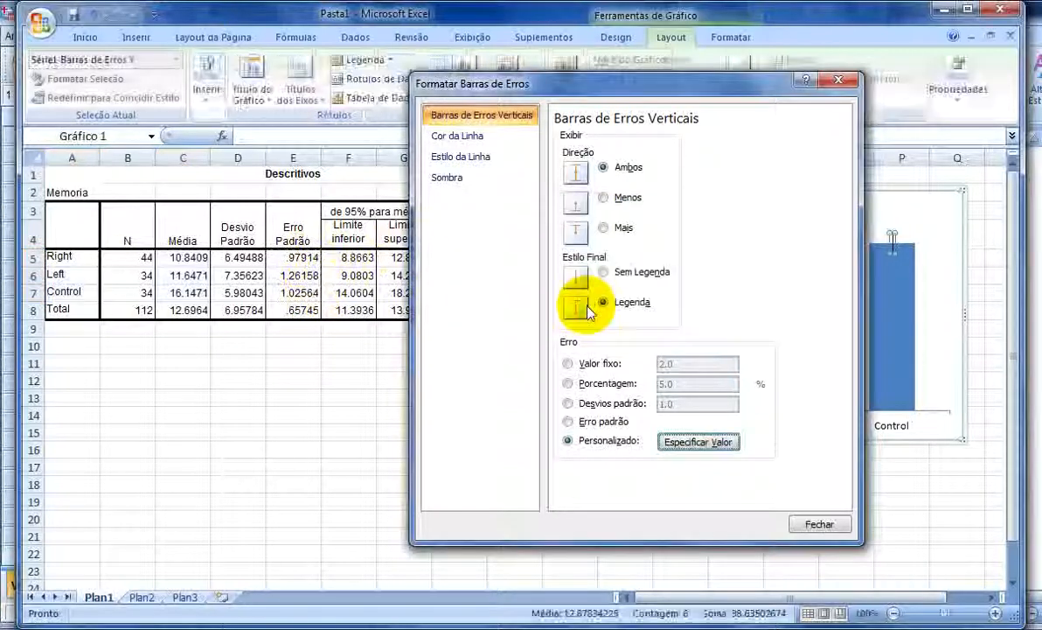
{"action": "left_click", "coordinate": [820, 524]}
{"action": "left_click", "coordinate": [711, 466]}
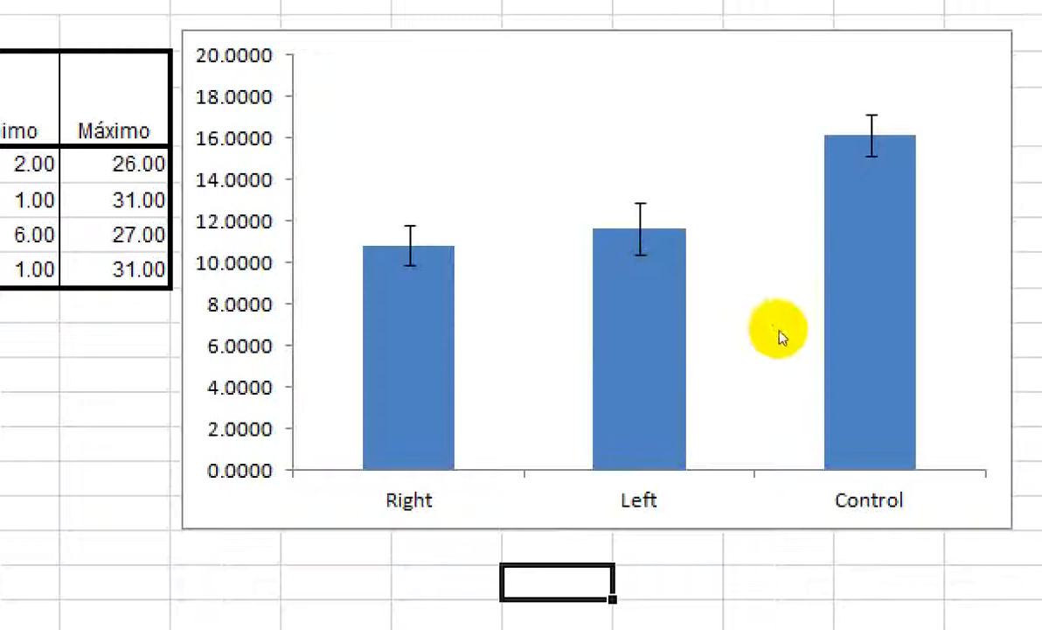
Step: Compare the Right, Left and Control columns and the overlap of their error bars in the chart
{"action": "left_click", "coordinate": [675, 335]}
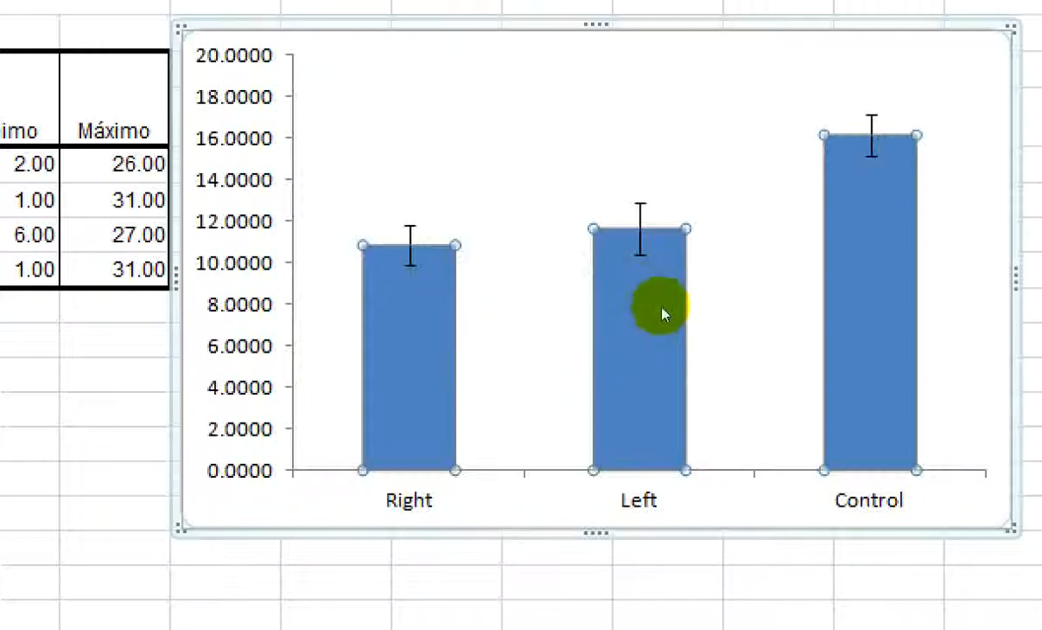
{"action": "left_click", "coordinate": [771, 314]}
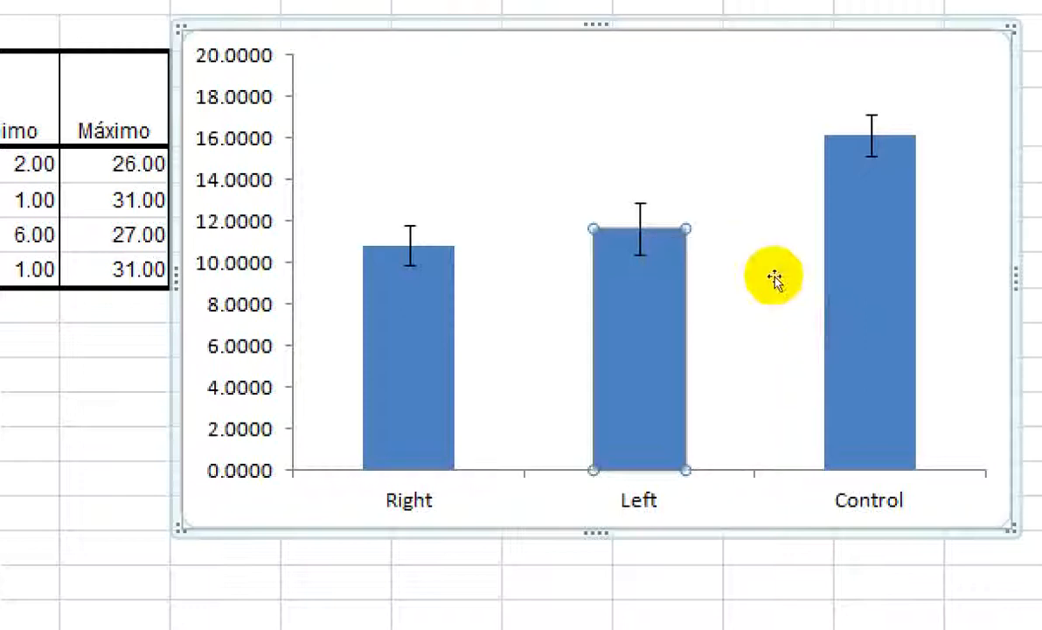
{"action": "key", "text": "Escape"}
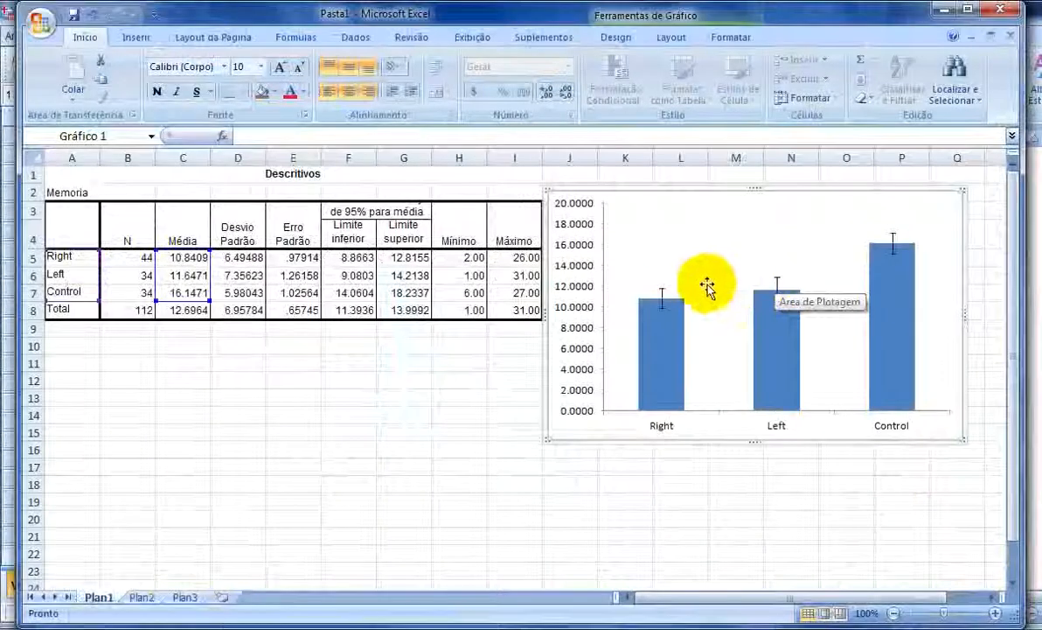
{"action": "left_click", "coordinate": [0, 478]}
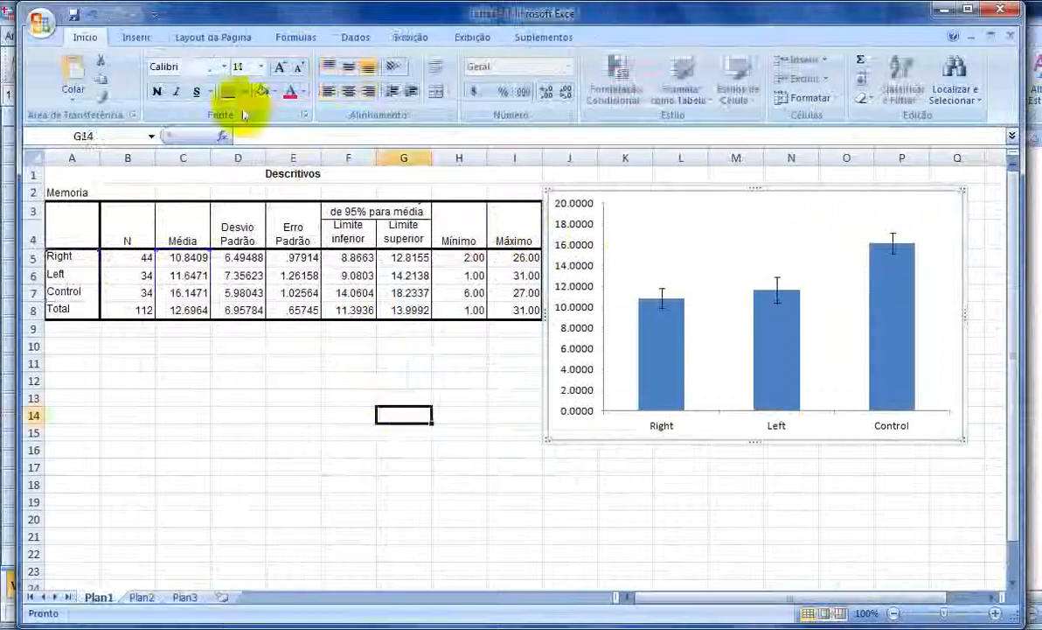
Step: Draw a nearly horizontal straight line about 3.44" wide across the chart at the upper end of the Left error bar
{"action": "left_click", "coordinate": [139, 39]}
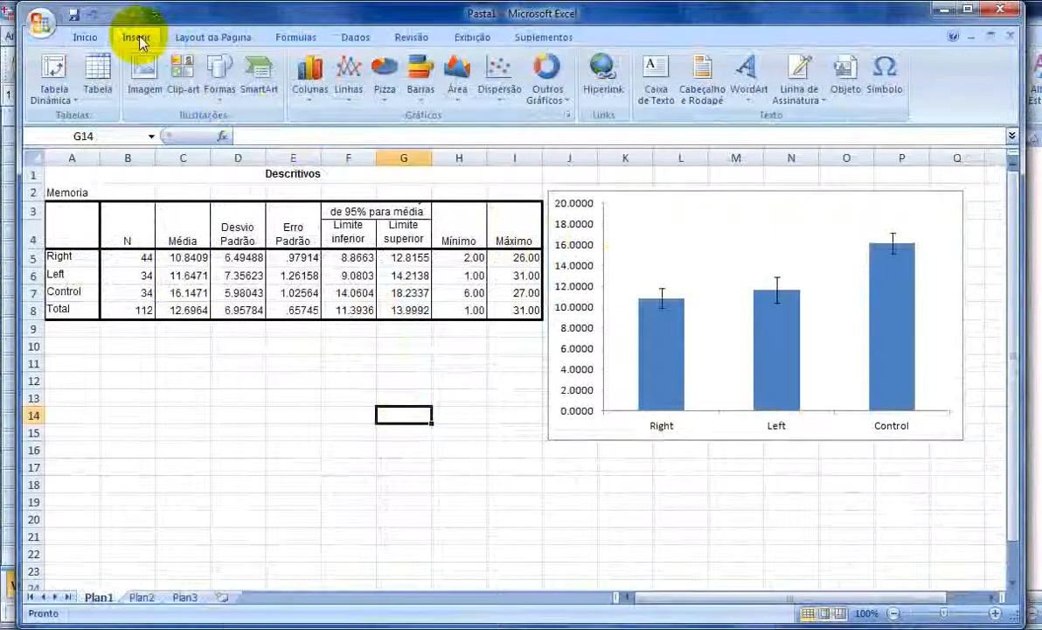
{"action": "left_click", "coordinate": [215, 83]}
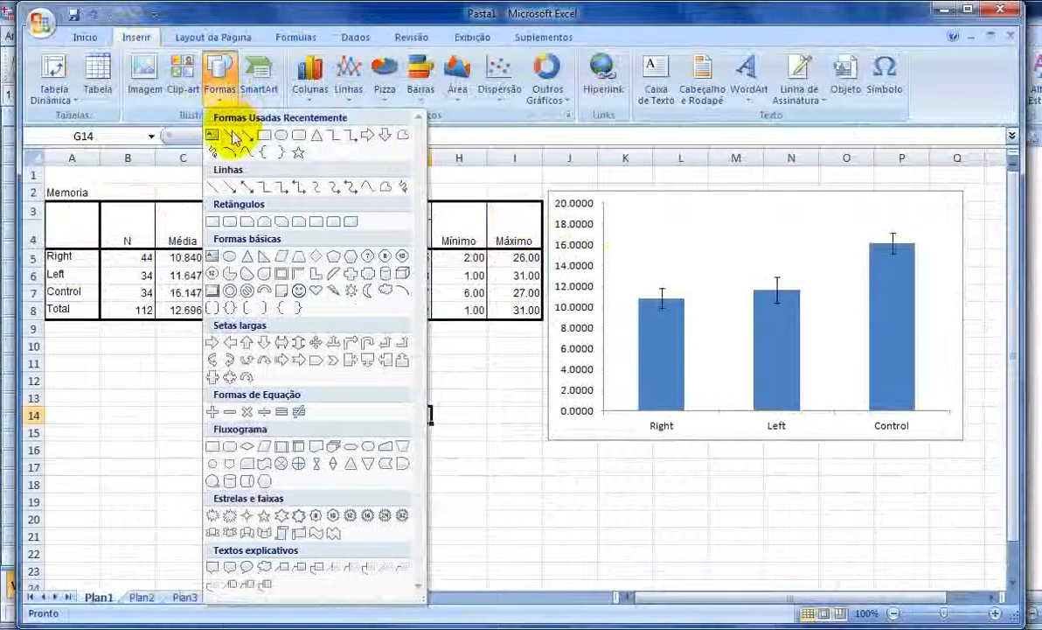
{"action": "left_click", "coordinate": [234, 136]}
{"action": "mouse_move", "coordinate": [528, 278]}
{"action": "left_mouse_down"}
{"action": "mouse_move", "coordinate": [705, 277]}
{"action": "mouse_move", "coordinate": [779, 291]}
{"action": "mouse_move", "coordinate": [822, 277]}
{"action": "left_mouse_up"}
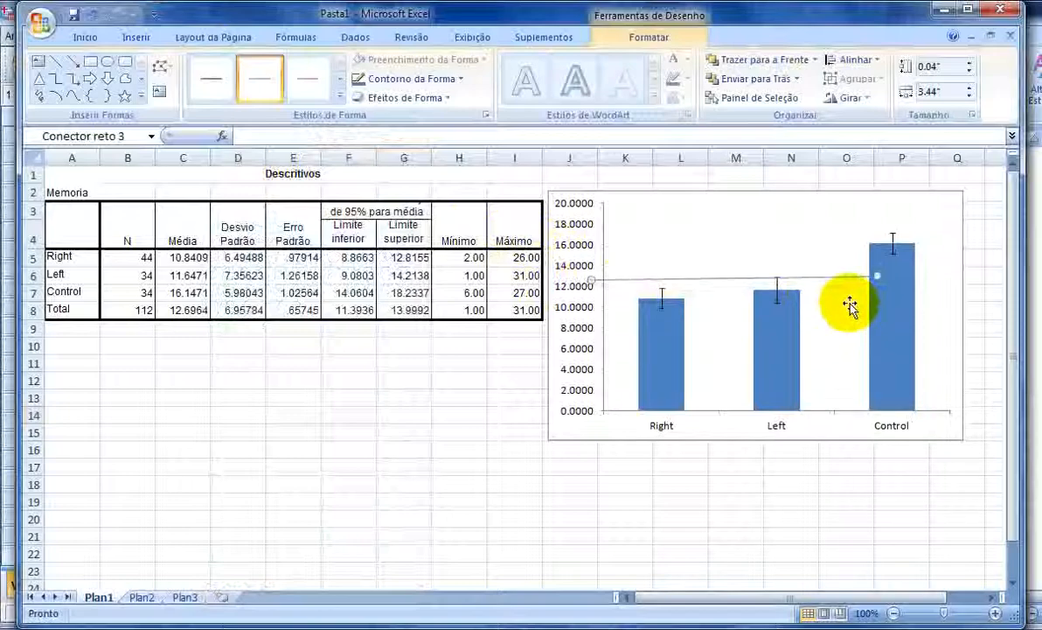
Step: Paste a copy of the line and place it across the chart at the lower end of the Left error bar
{"action": "left_click", "coordinate": [757, 464]}
{"action": "key", "text": "ctrl+v"}
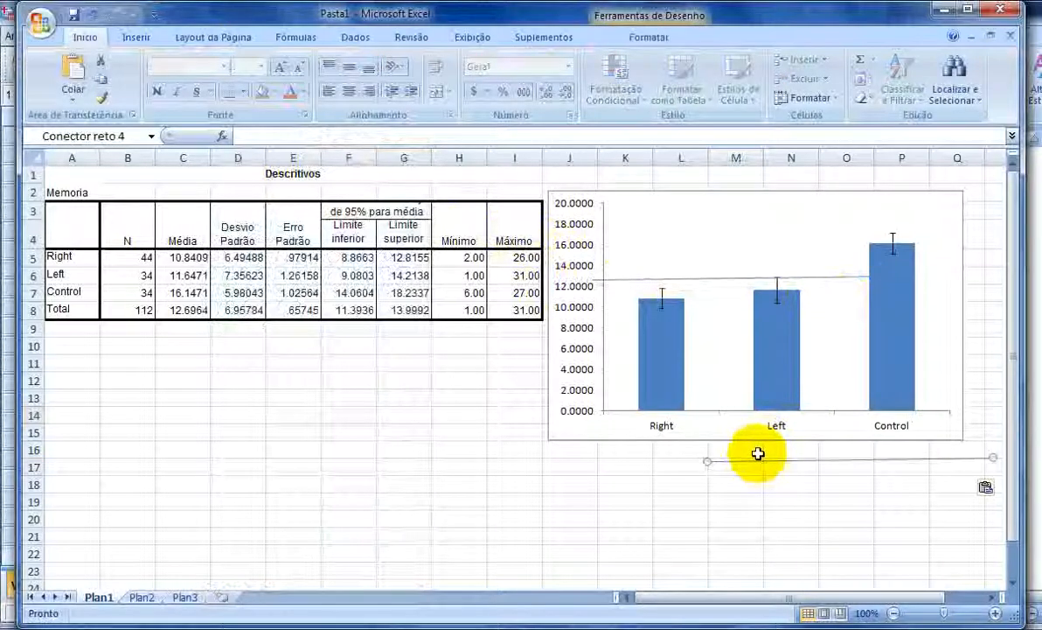
{"action": "left_click_drag", "start_coordinate": [761, 466], "coordinate": [666, 308]}
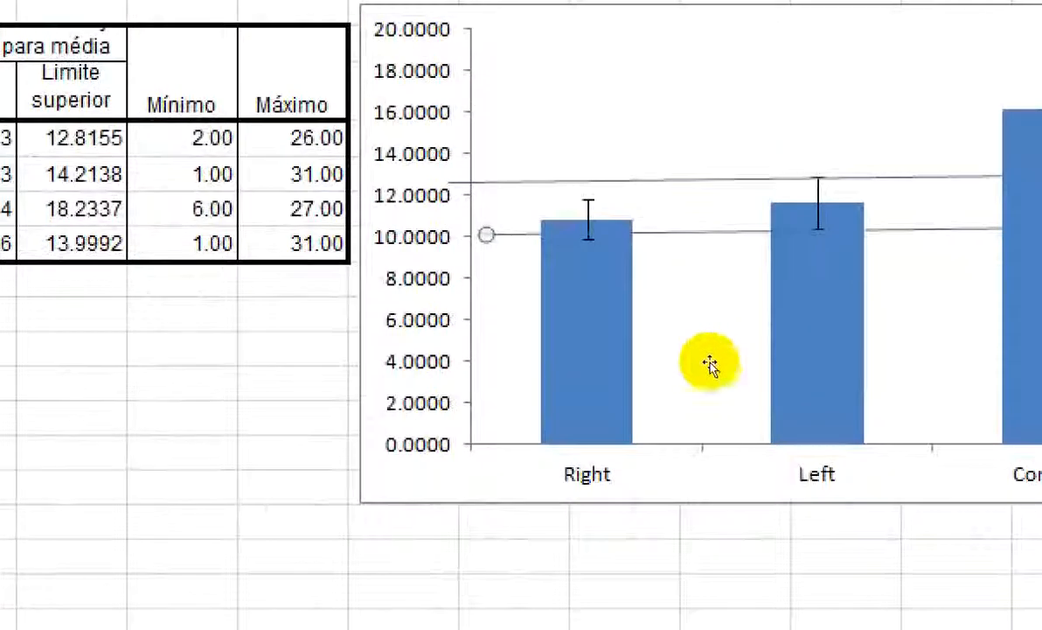
{"action": "left_click", "coordinate": [719, 588]}
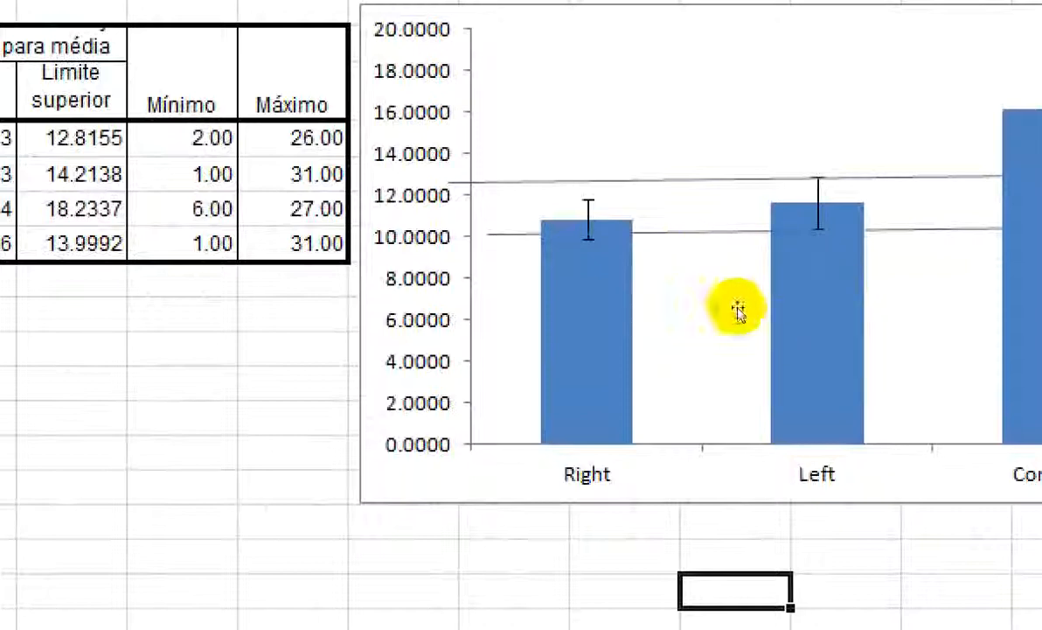
Step: Compare the Right and Left columns and their error bars against the two reference lines in the chart
{"action": "left_click", "coordinate": [627, 376]}
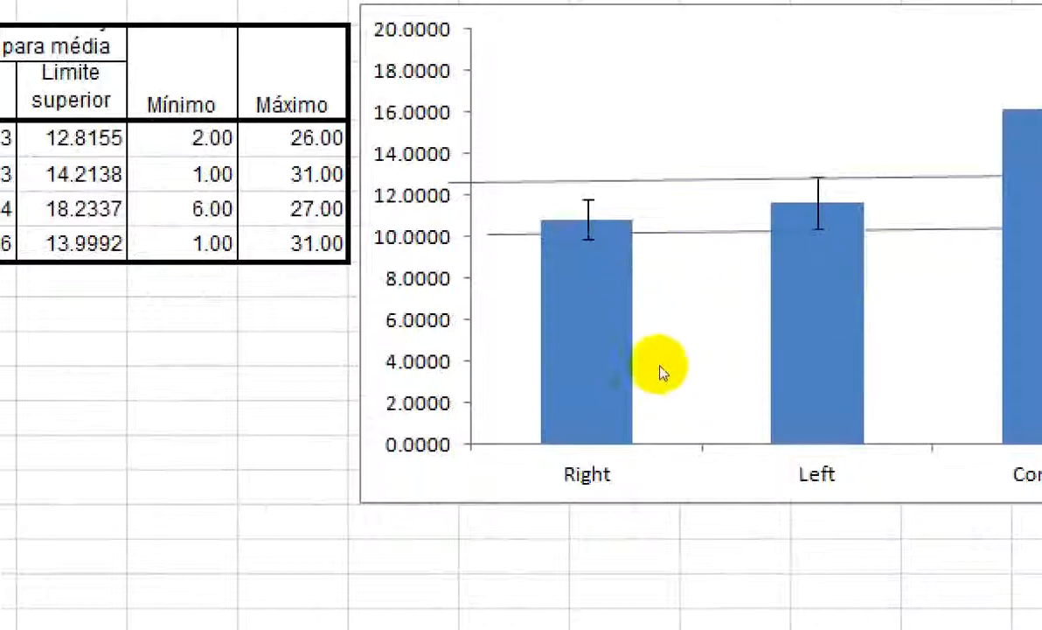
{"action": "left_click", "coordinate": [810, 343]}
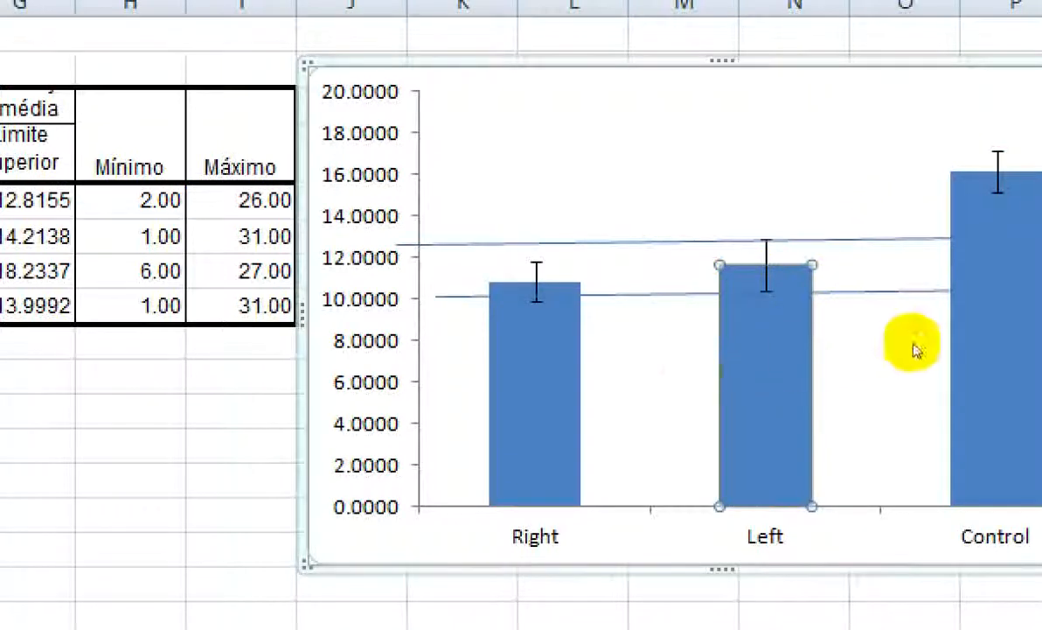
{"action": "left_click", "coordinate": [571, 350]}
{"action": "left_click", "coordinate": [778, 346]}
{"action": "left_click", "coordinate": [568, 360]}
{"action": "left_click", "coordinate": [782, 354]}
{"action": "left_click", "coordinate": [568, 354]}
{"action": "left_click", "coordinate": [781, 341]}
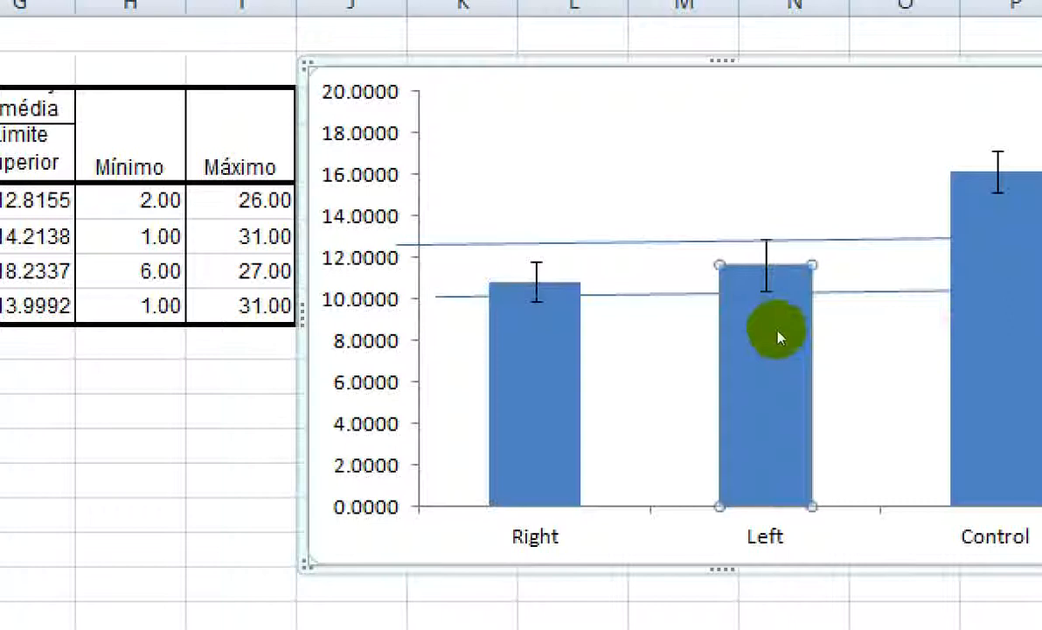
{"action": "left_click", "coordinate": [568, 350]}
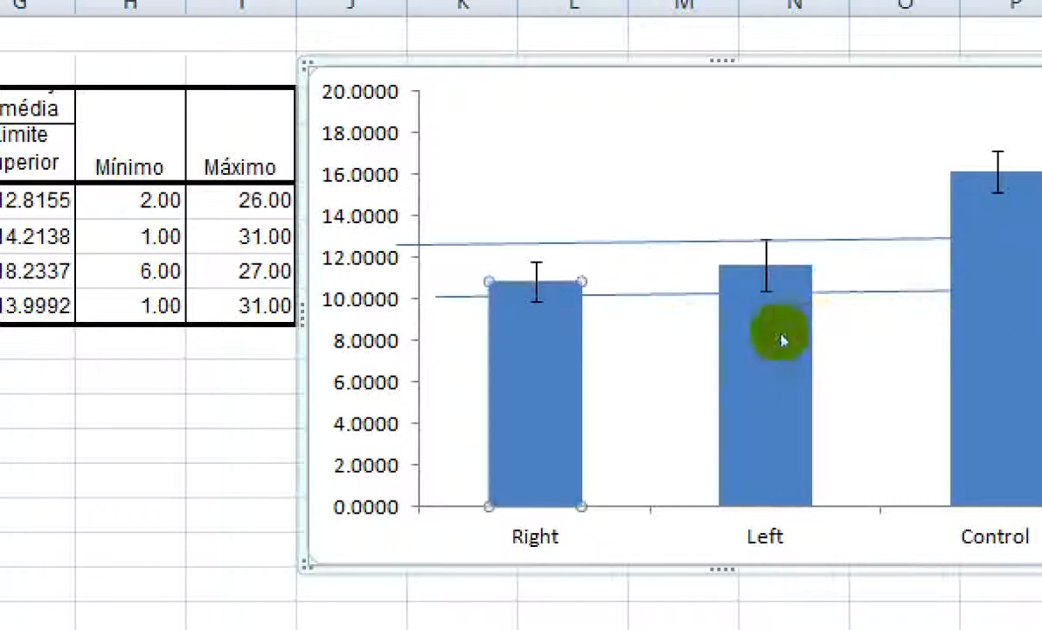
{"action": "left_click", "coordinate": [781, 340]}
{"action": "key", "text": "Left"}
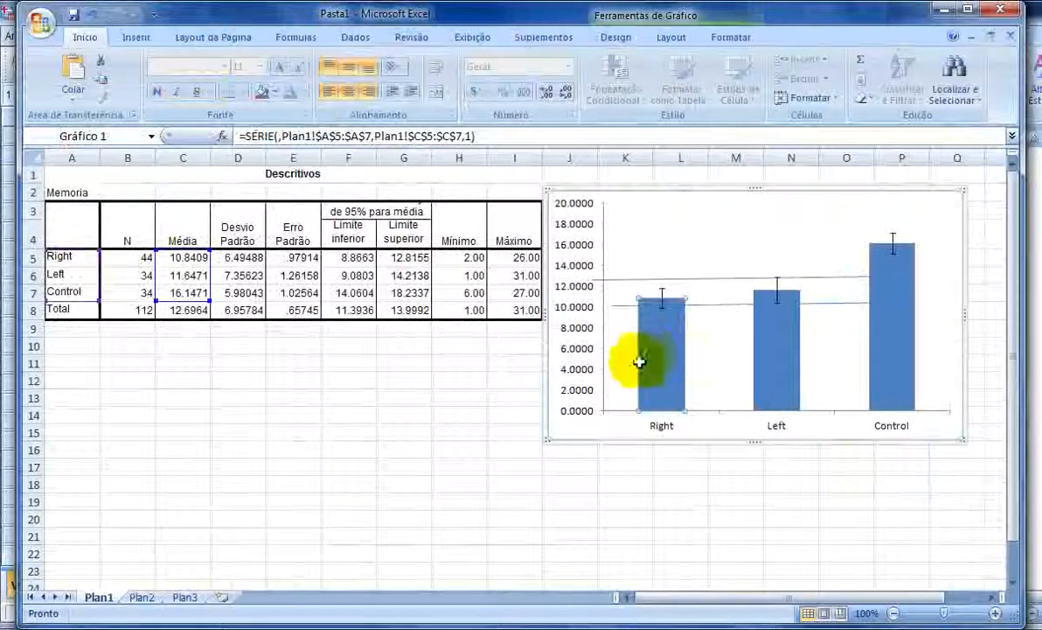
Step: Switch to the SPSS output and examine the Sig. value of the Right versus Left comparison in the Comparações múltiplas table
{"action": "mouse_move", "coordinate": [390, 617]}
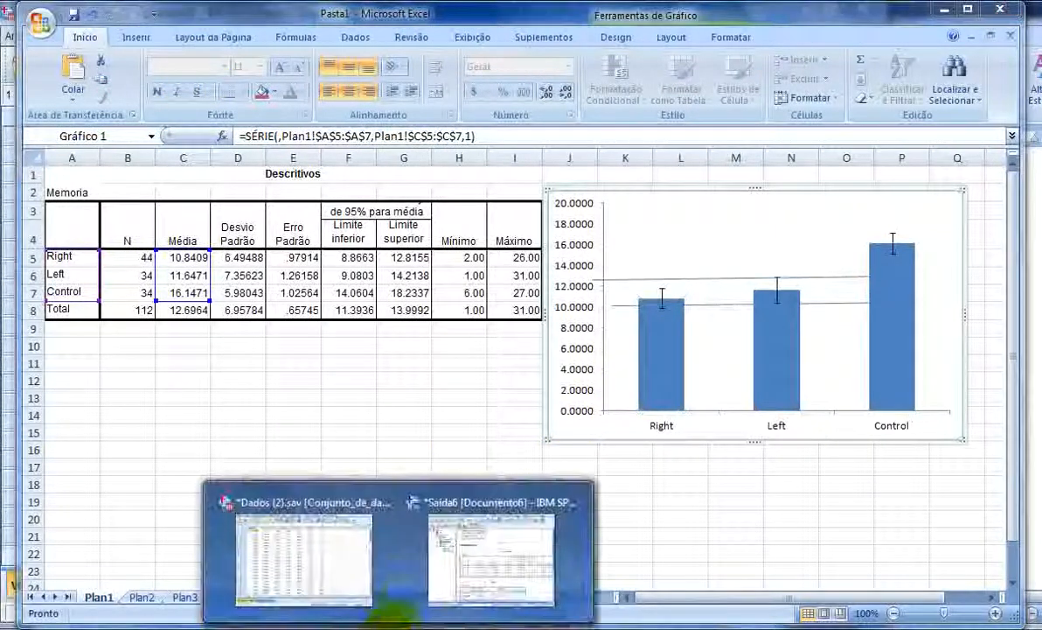
{"action": "left_click", "coordinate": [417, 588]}
{"action": "scroll", "coordinate": [378, 340], "scroll_direction": "down", "scroll_amount": 5}
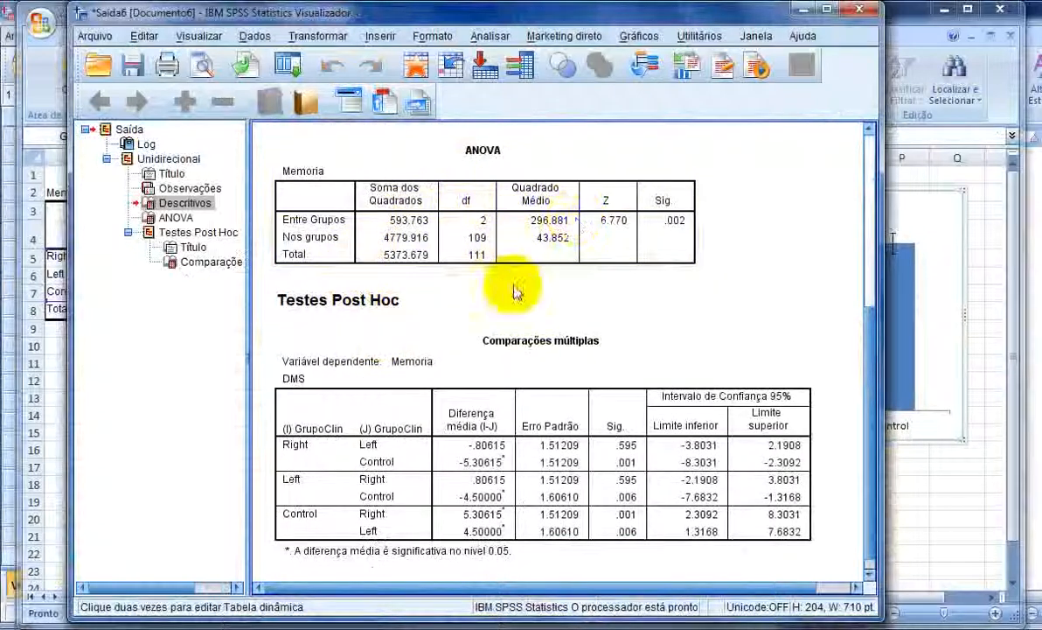
{"action": "scroll", "coordinate": [513, 267], "scroll_direction": "down", "scroll_amount": 1}
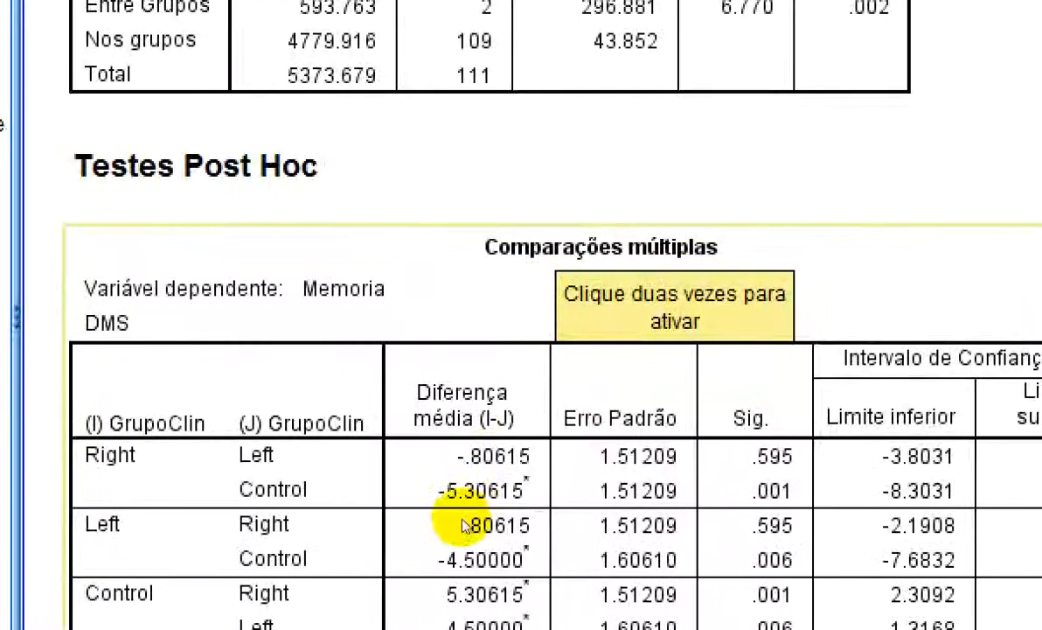
{"action": "left_click", "coordinate": [255, 525]}
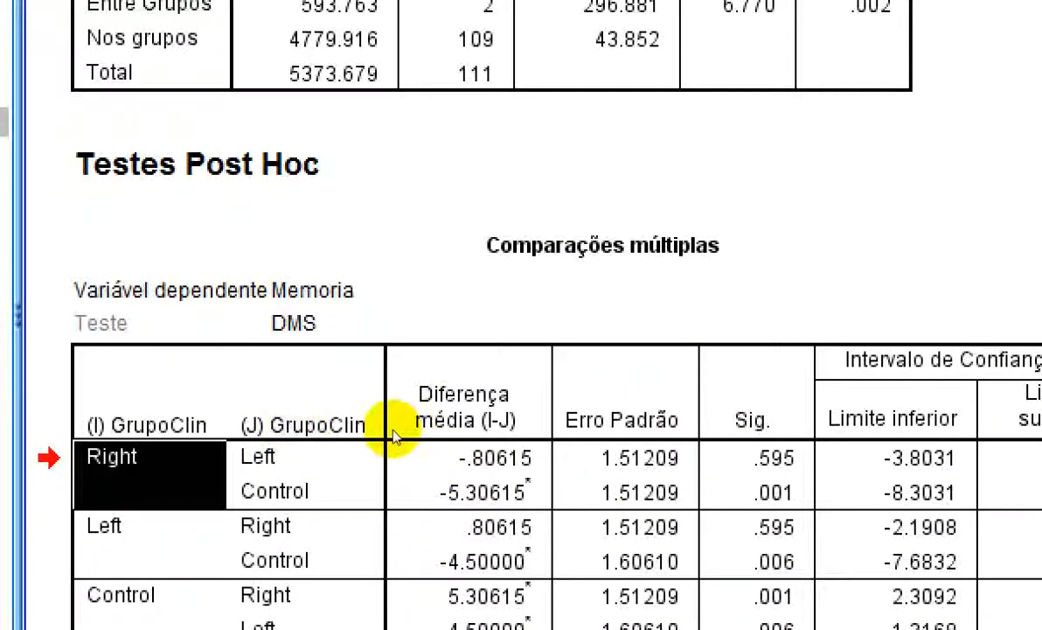
{"action": "key", "text": "Right"}
{"action": "key", "text": "Right"}
{"action": "key", "text": "Right"}
{"action": "key", "text": "Right"}
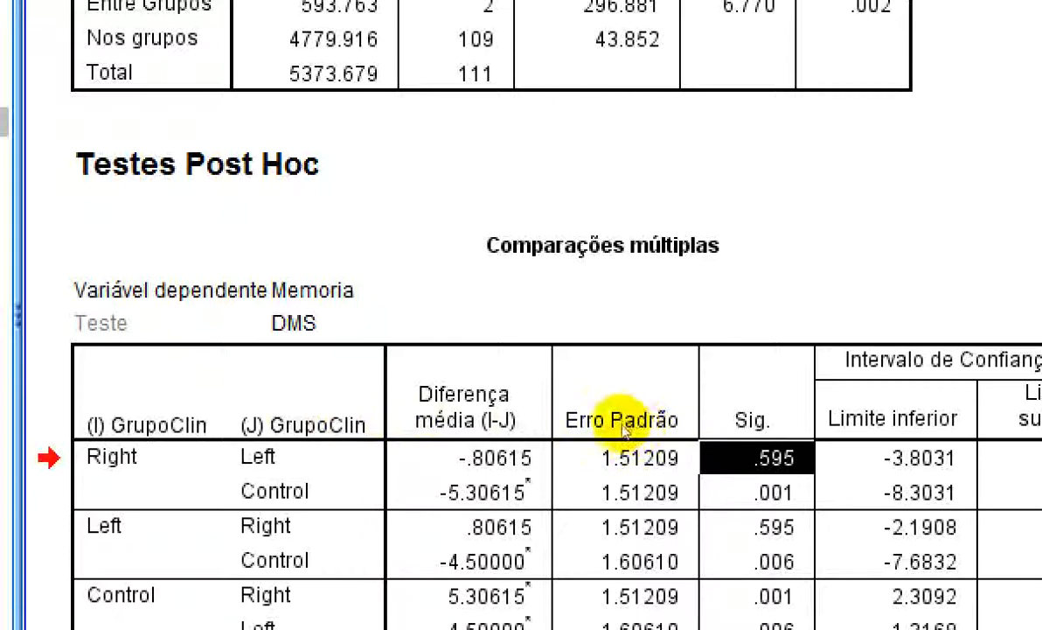
Step: Examine the Left versus Right comparison and its Sig. value in the same post hoc table
{"action": "left_click", "coordinate": [299, 476]}
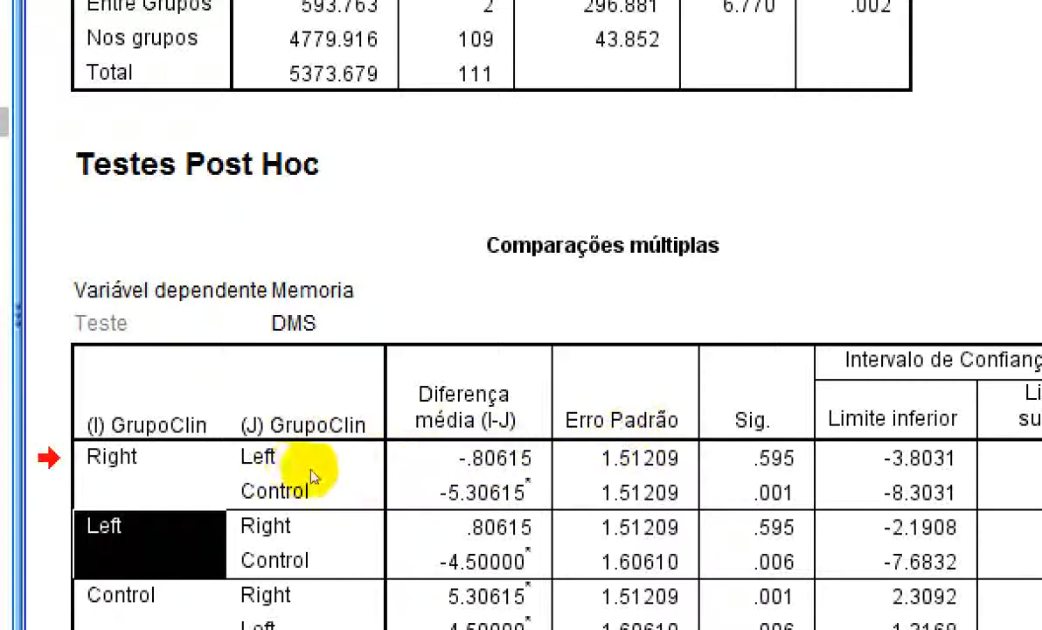
{"action": "key", "text": "Right"}
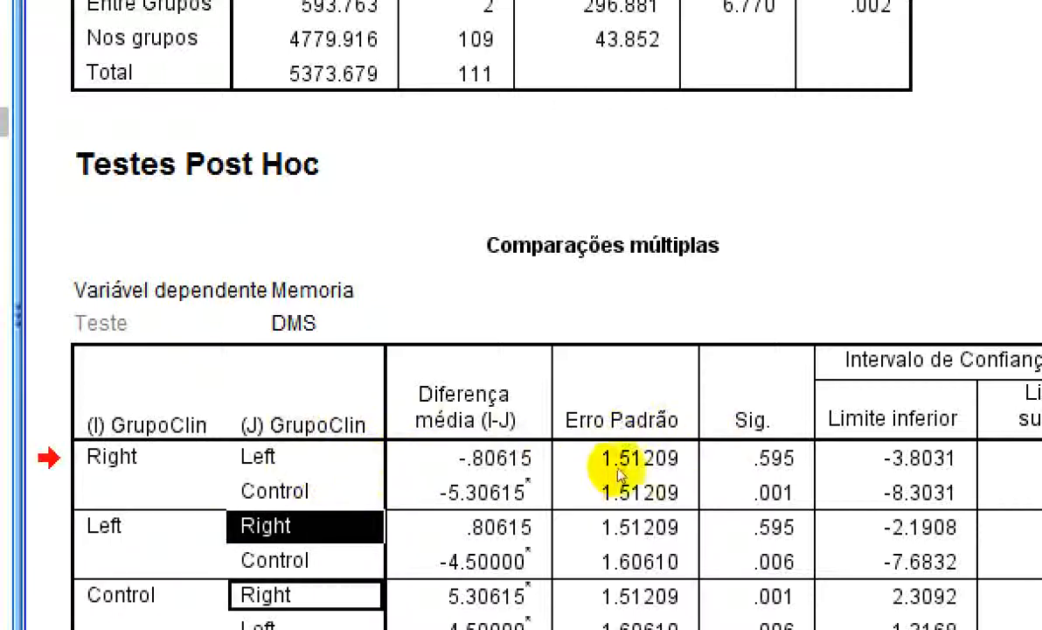
{"action": "key", "text": "Right"}
{"action": "key", "text": "Right"}
{"action": "key", "text": "Right"}
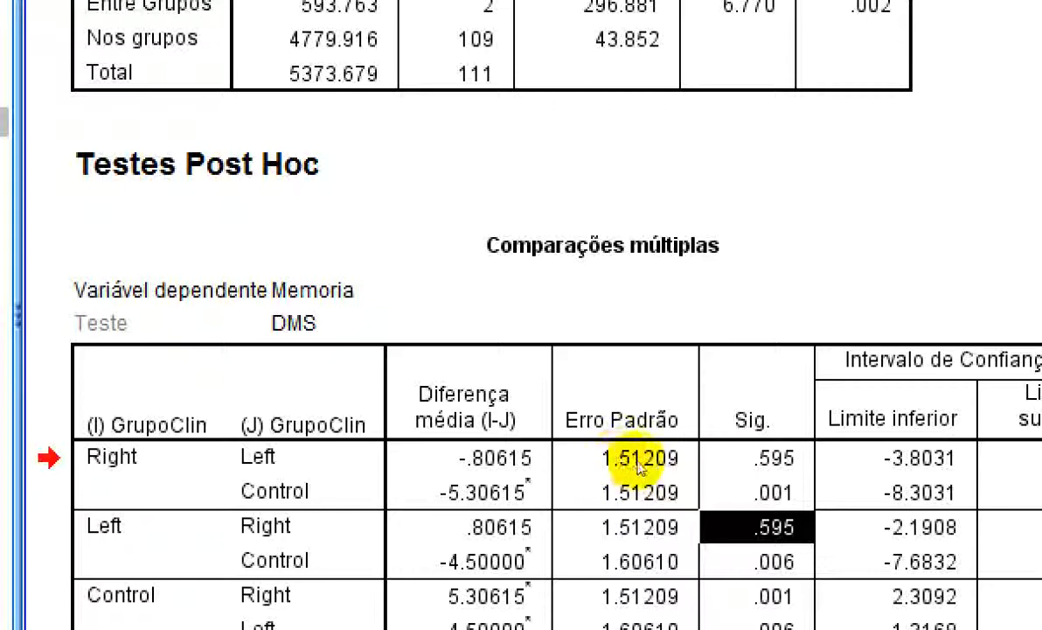
Step: Highlight the Sig. values of the Control comparisons and check them against the Control column in the Excel chart
{"action": "left_click", "coordinate": [305, 515]}
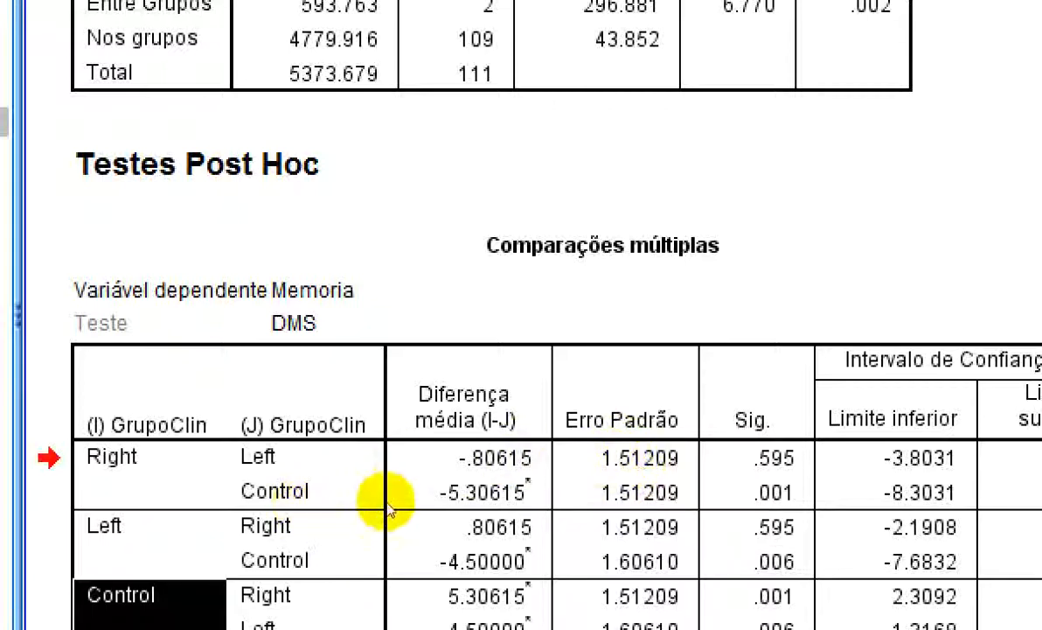
{"action": "left_click", "coordinate": [388, 508]}
{"action": "left_click", "coordinate": [623, 516]}
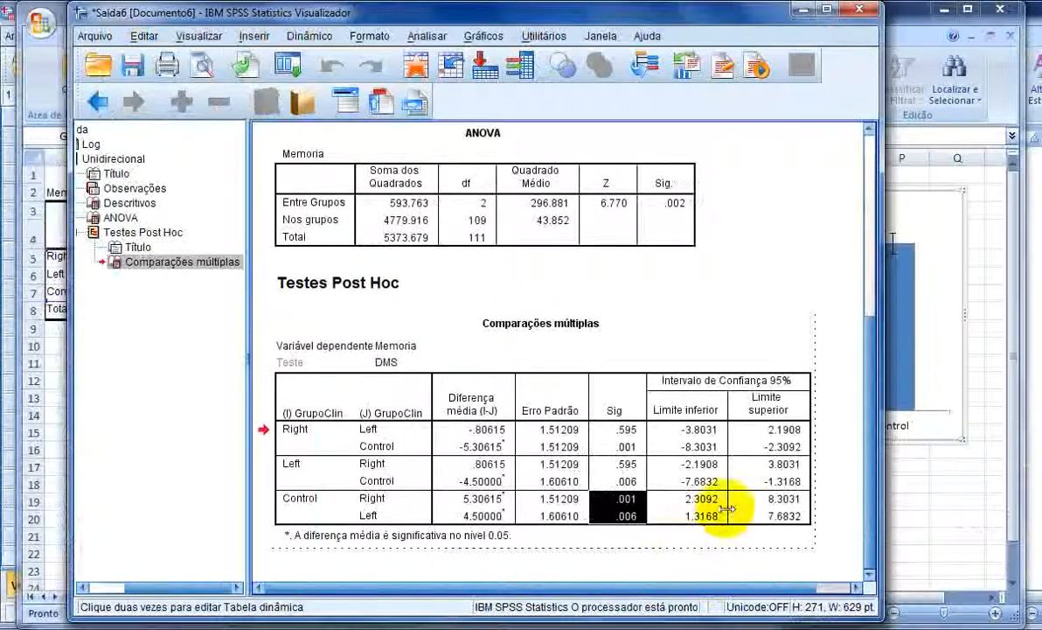
{"action": "left_click", "coordinate": [898, 481]}
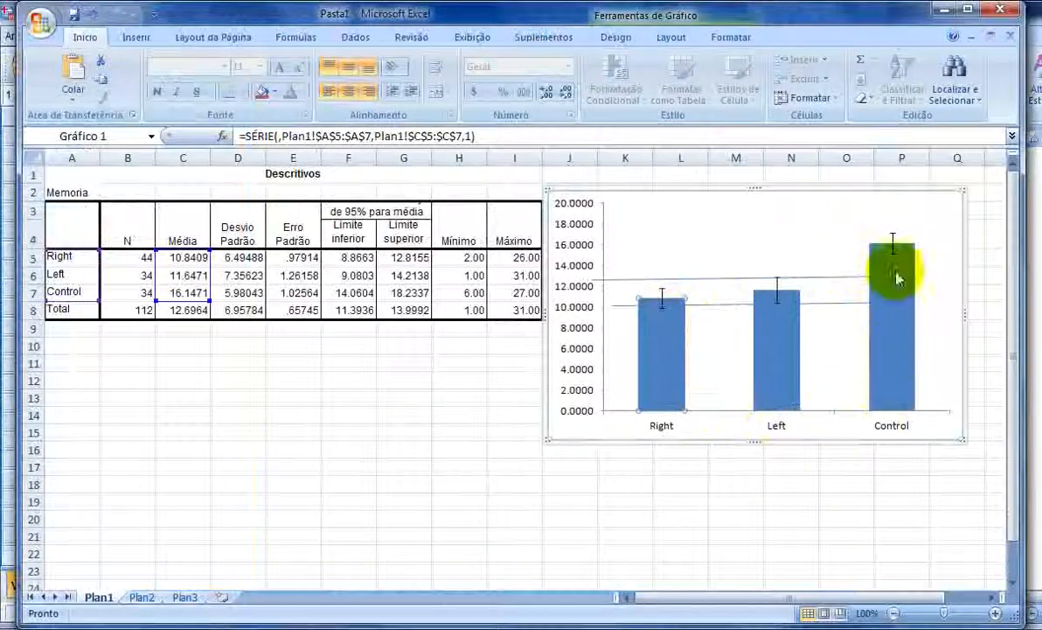
{"action": "left_click", "coordinate": [993, 307]}
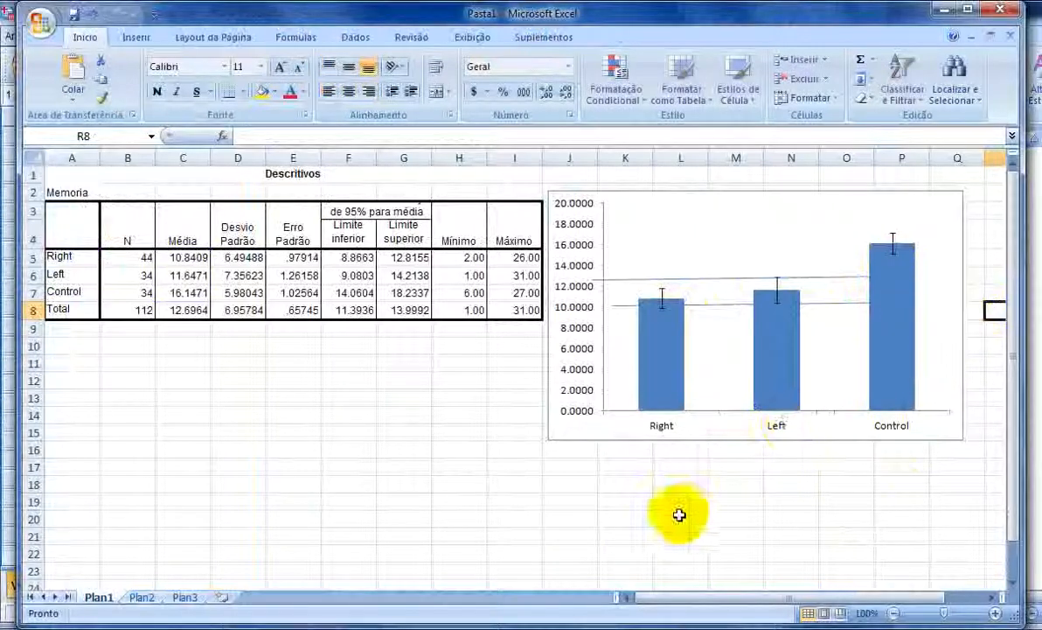
Step: Return to the SPSS output window Saida6 and close it without saving
{"action": "mouse_move", "coordinate": [398, 626]}
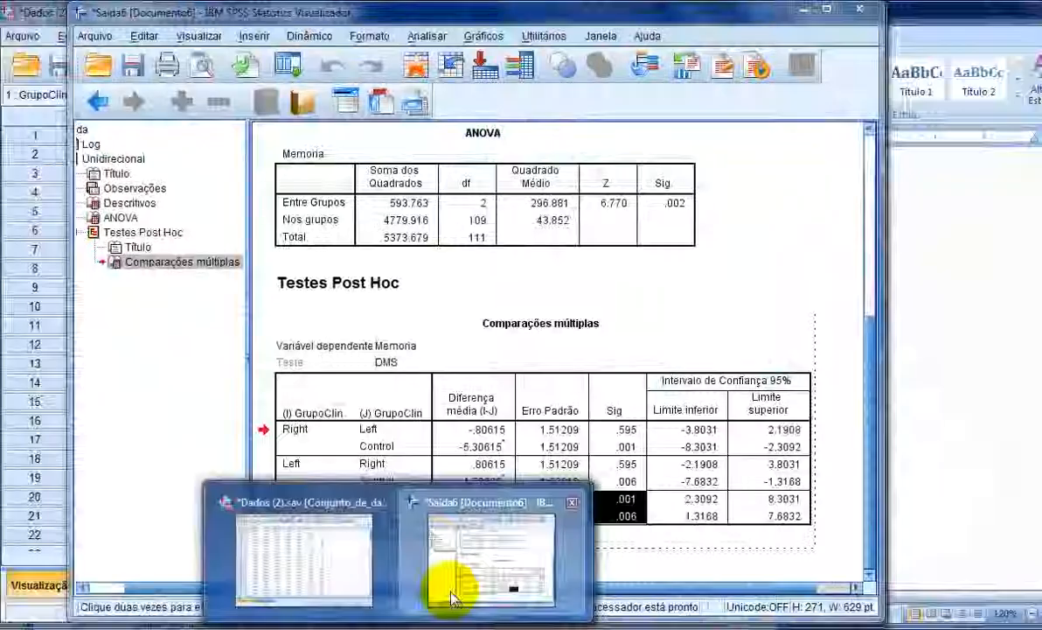
{"action": "left_click", "coordinate": [456, 588]}
{"action": "left_click", "coordinate": [860, 9]}
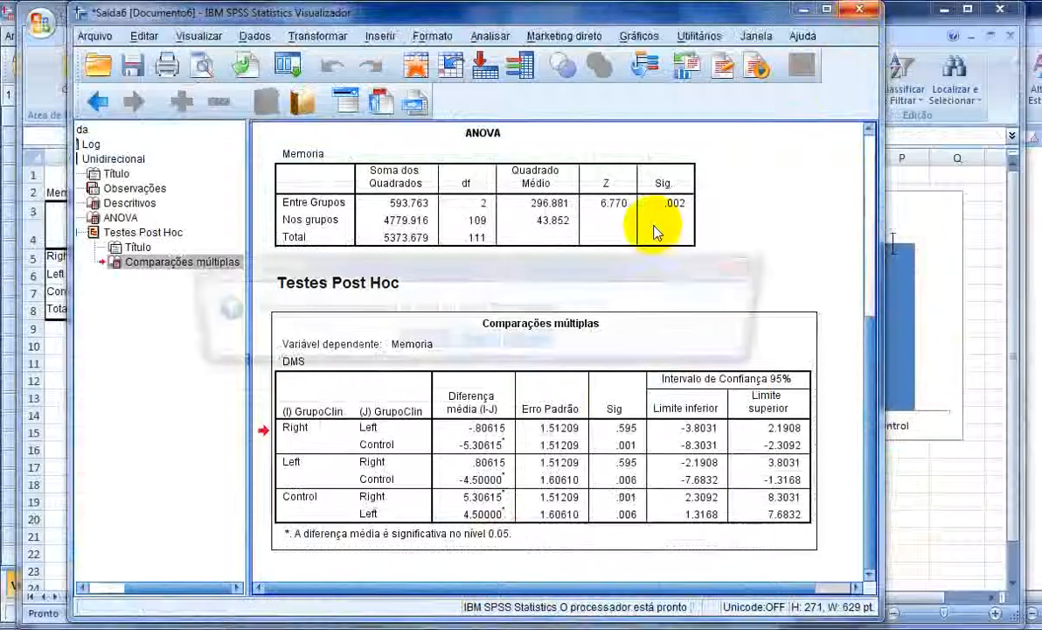
{"action": "left_click", "coordinate": [477, 342]}
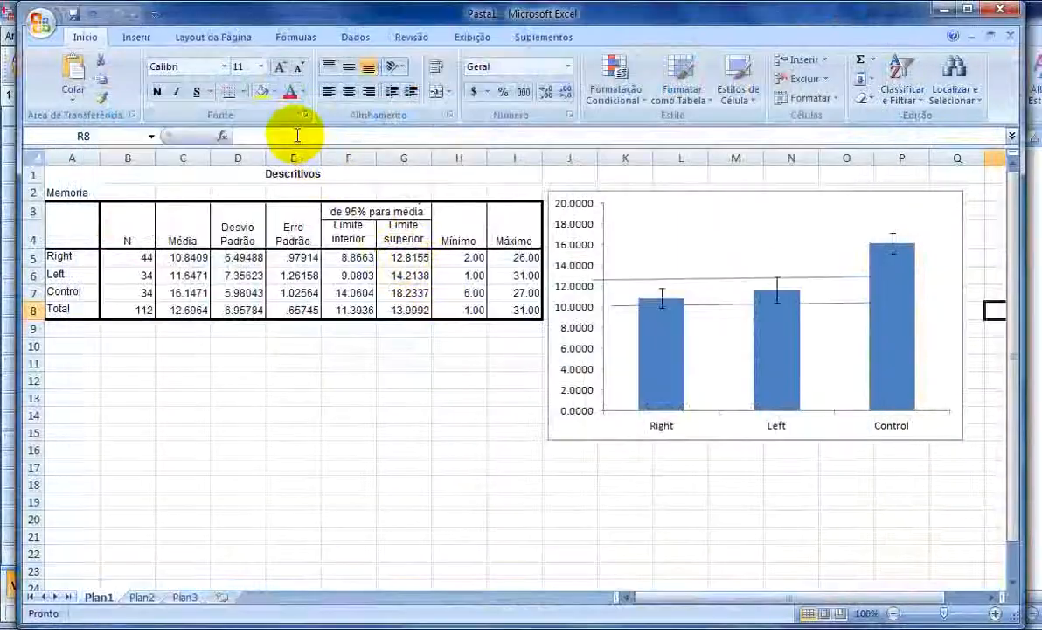
Step: Reopen the one-way ANOVA in the SPSS data editor and replace Memoria with Erro as the dependent variable
{"action": "left_click", "coordinate": [408, 621]}
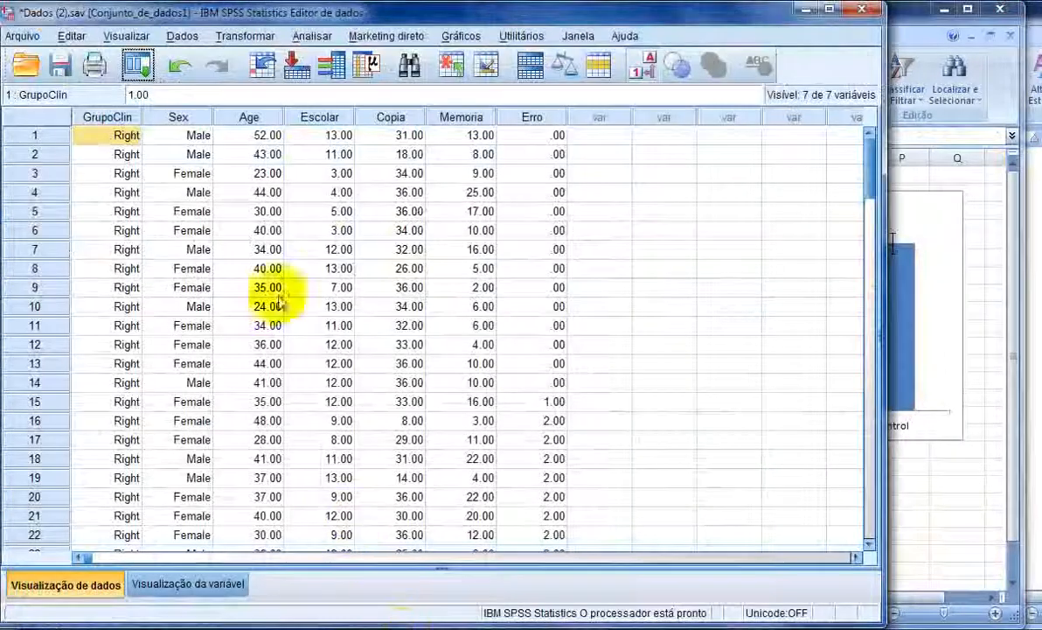
{"action": "left_click", "coordinate": [137, 65]}
{"action": "left_click", "coordinate": [158, 93]}
{"action": "left_click", "coordinate": [426, 219]}
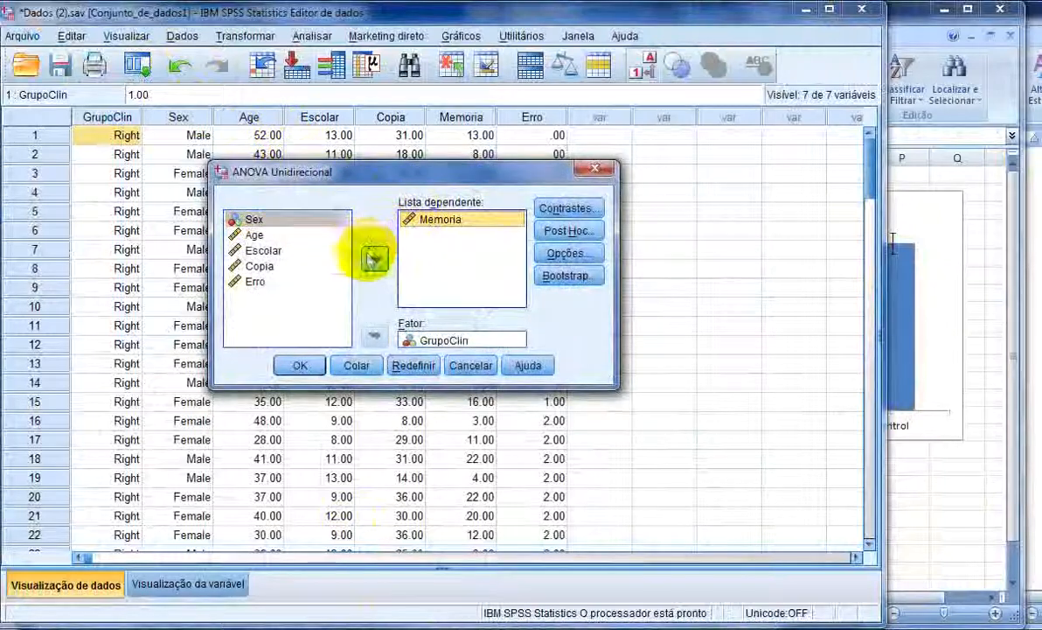
{"action": "left_click", "coordinate": [375, 257]}
{"action": "left_click", "coordinate": [374, 257]}
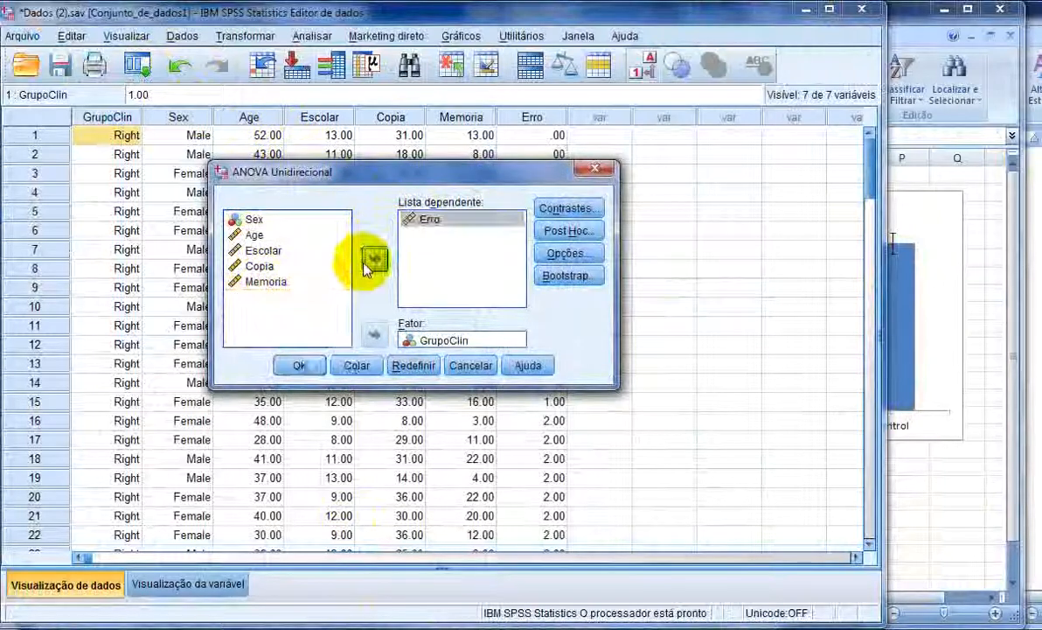
Step: Run the ANOVA of Erro by GrupoClin with DMS post hoc tests and Descritivo statistics, and review the output tables
{"action": "left_click", "coordinate": [569, 230]}
{"action": "left_click", "coordinate": [335, 228]}
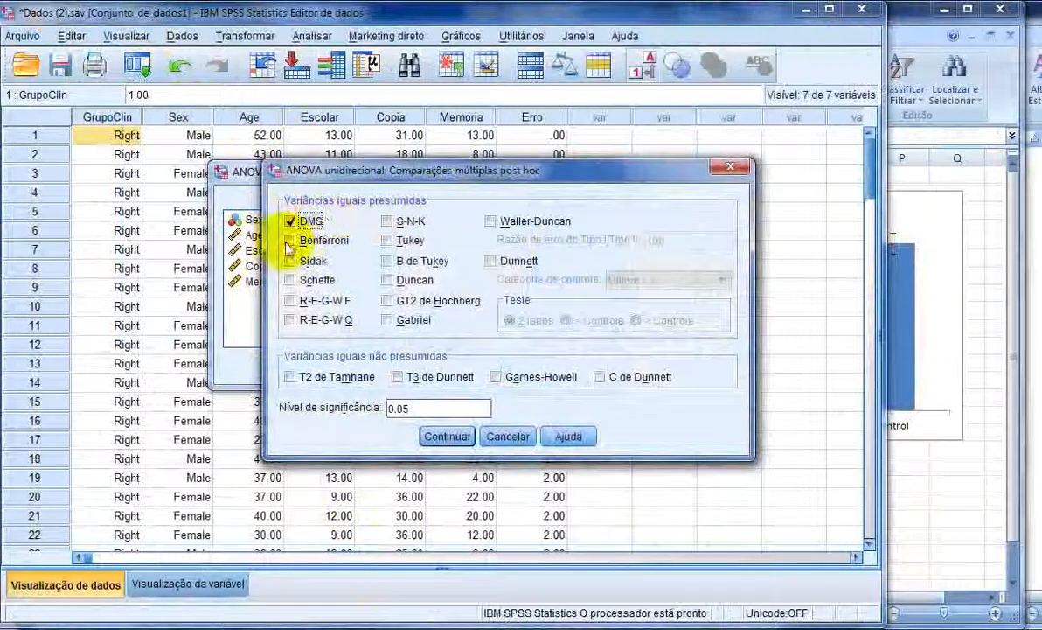
{"action": "left_click", "coordinate": [494, 434]}
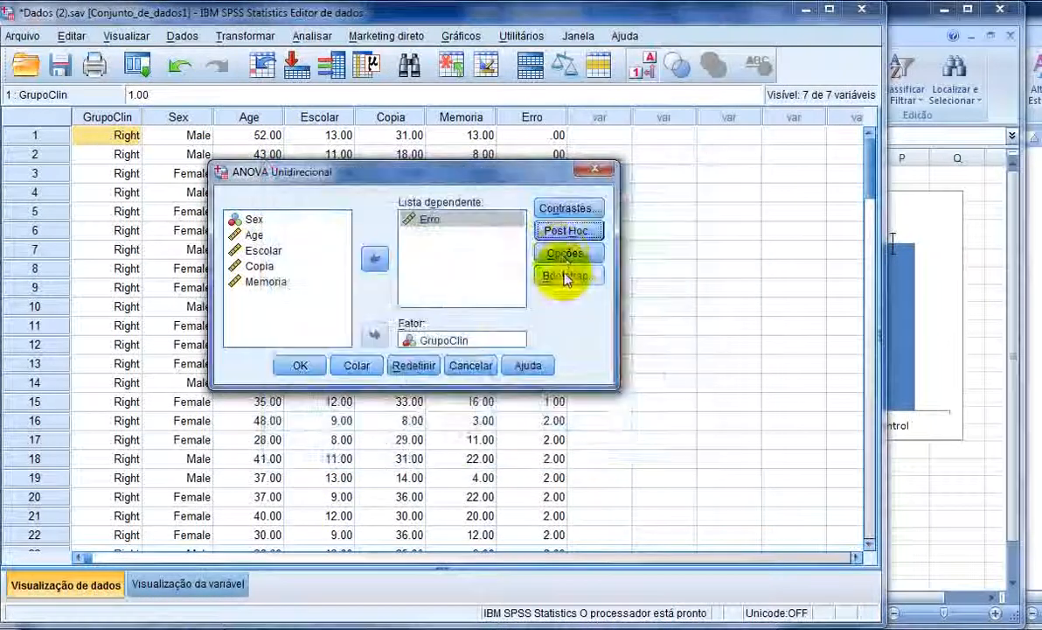
{"action": "left_click", "coordinate": [564, 254]}
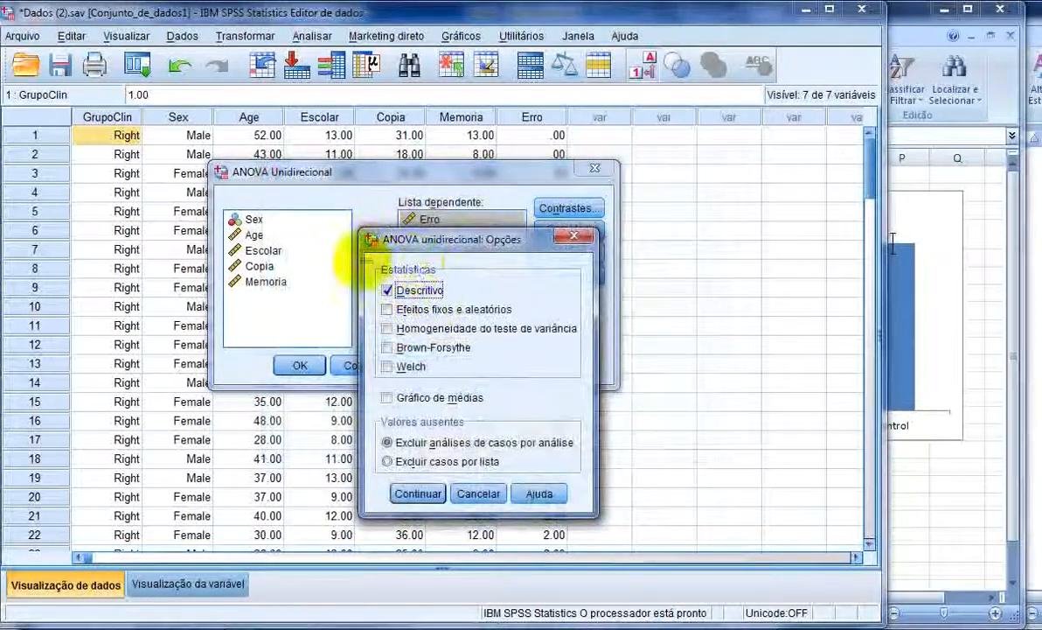
{"action": "left_click", "coordinate": [418, 494]}
{"action": "left_click", "coordinate": [298, 365]}
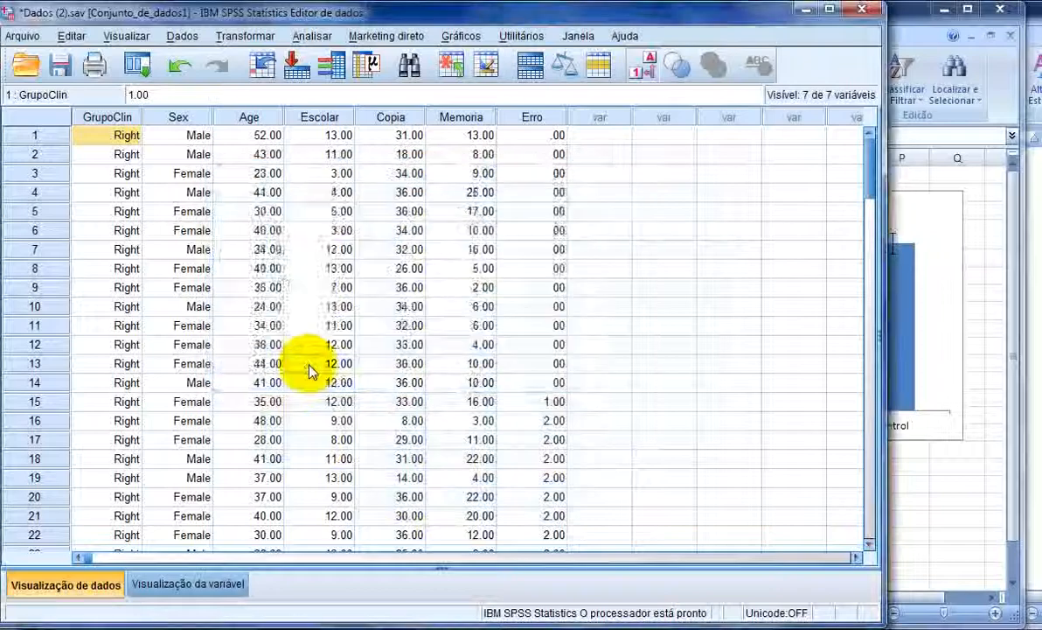
{"action": "scroll", "coordinate": [411, 287], "scroll_direction": "down", "scroll_amount": 3}
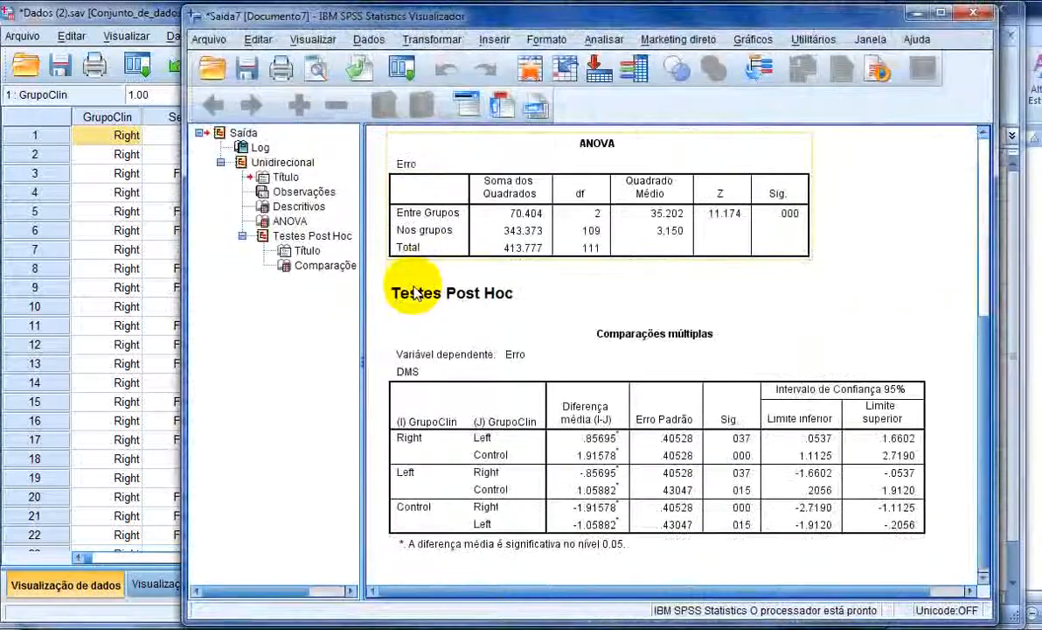
{"action": "scroll", "coordinate": [417, 293], "scroll_direction": "up", "scroll_amount": 5}
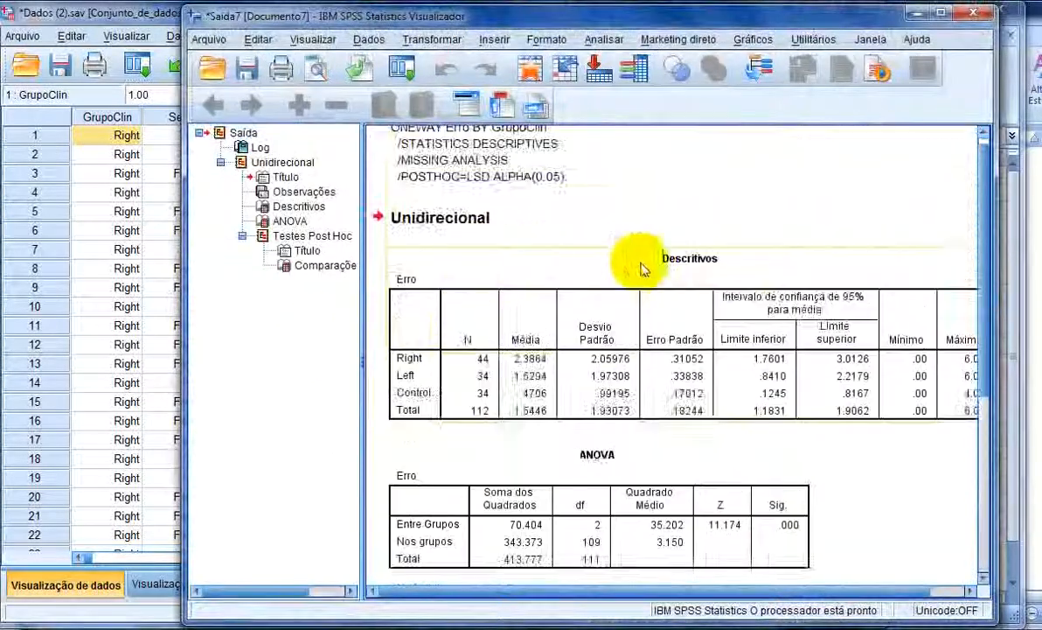
Step: Copy the Descritivos table of Erro from the SPSS output and paste it at A1 of sheet Plan2 in the Excel workbook
{"action": "right_click", "coordinate": [593, 302]}
{"action": "left_click", "coordinate": [623, 328]}
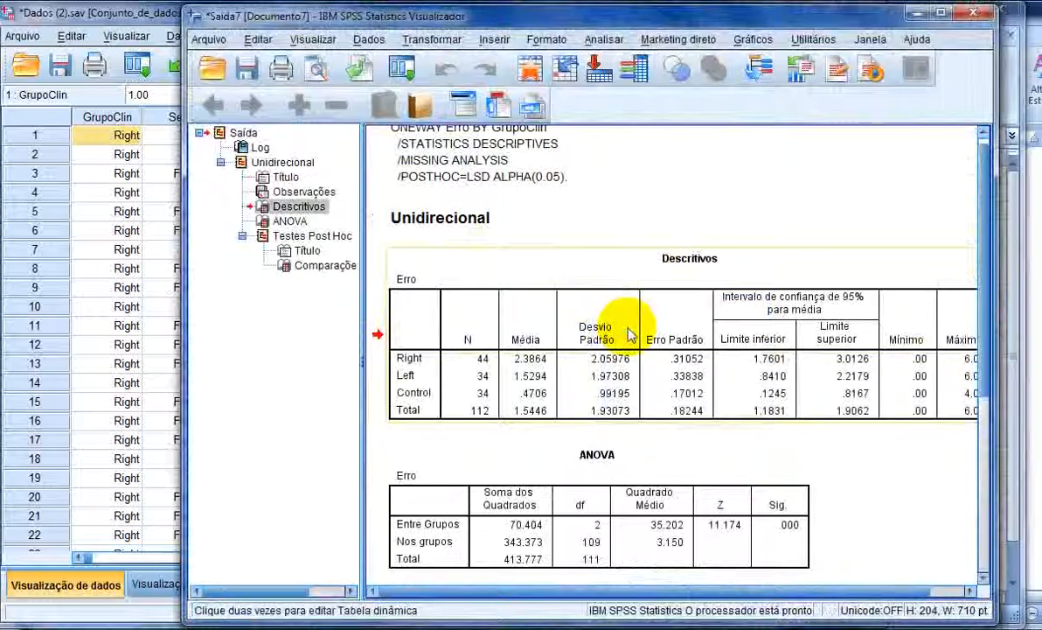
{"action": "left_click", "coordinate": [711, 624]}
{"action": "scroll", "coordinate": [169, 419], "scroll_direction": "down", "scroll_amount": 6}
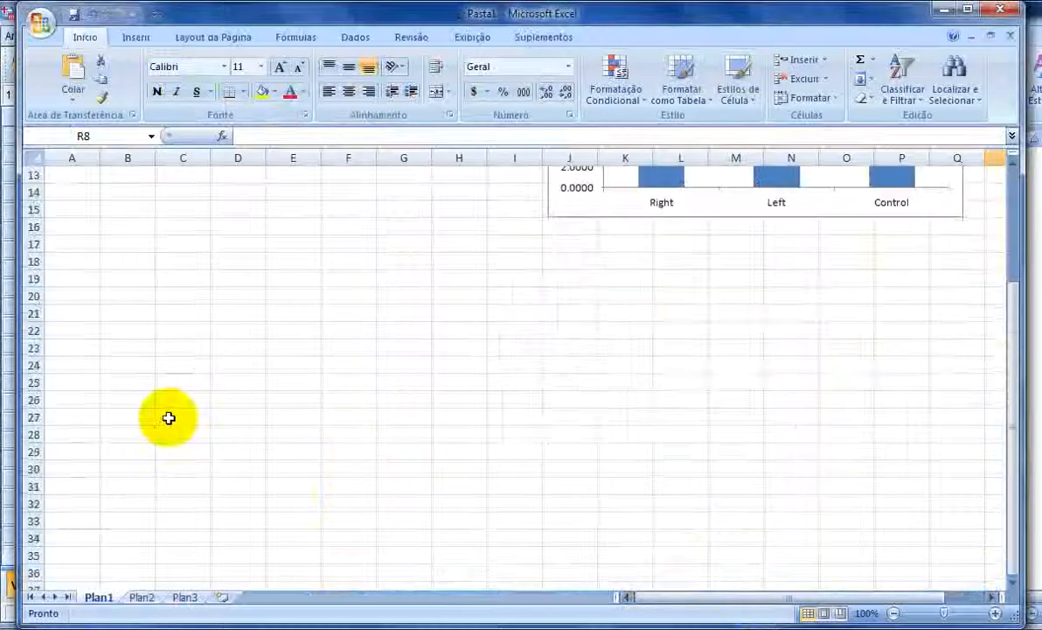
{"action": "left_click", "coordinate": [140, 599]}
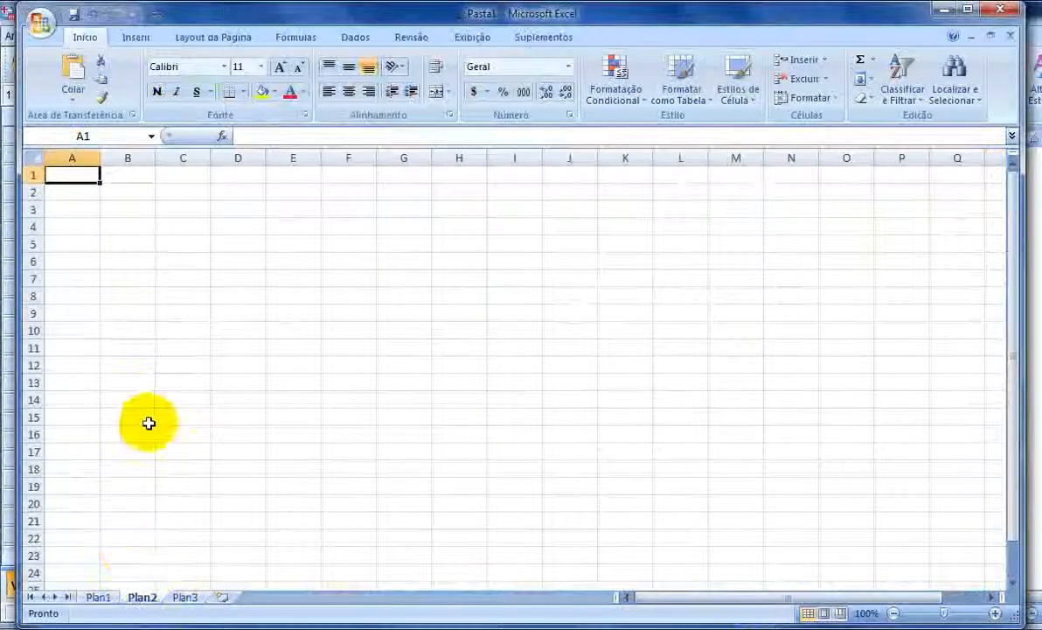
{"action": "key", "text": "ctrl+v"}
{"action": "left_click", "coordinate": [208, 387]}
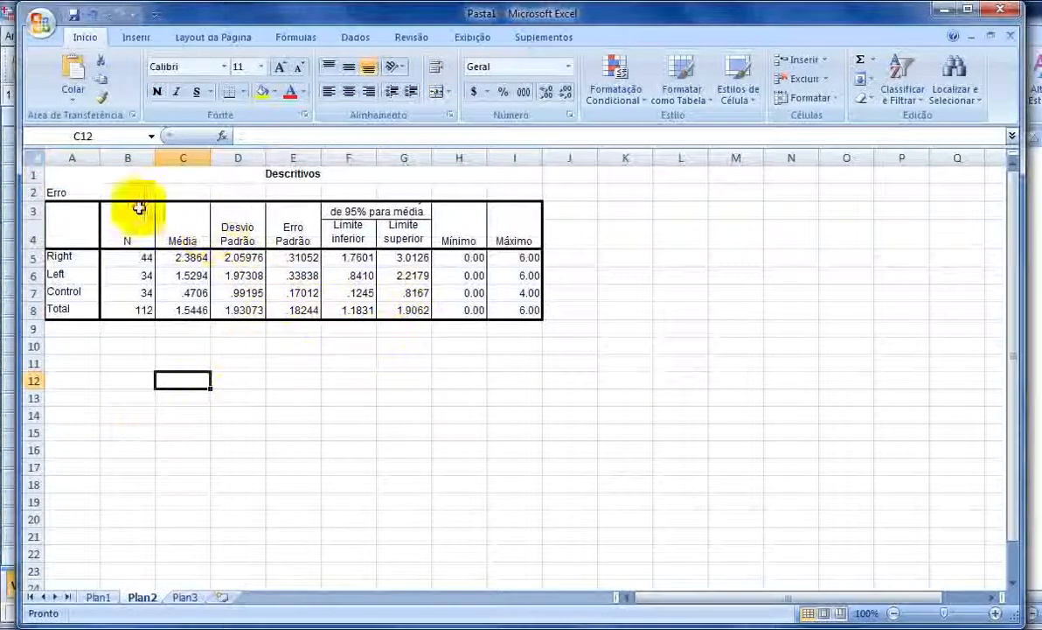
{"action": "left_click", "coordinate": [386, 376]}
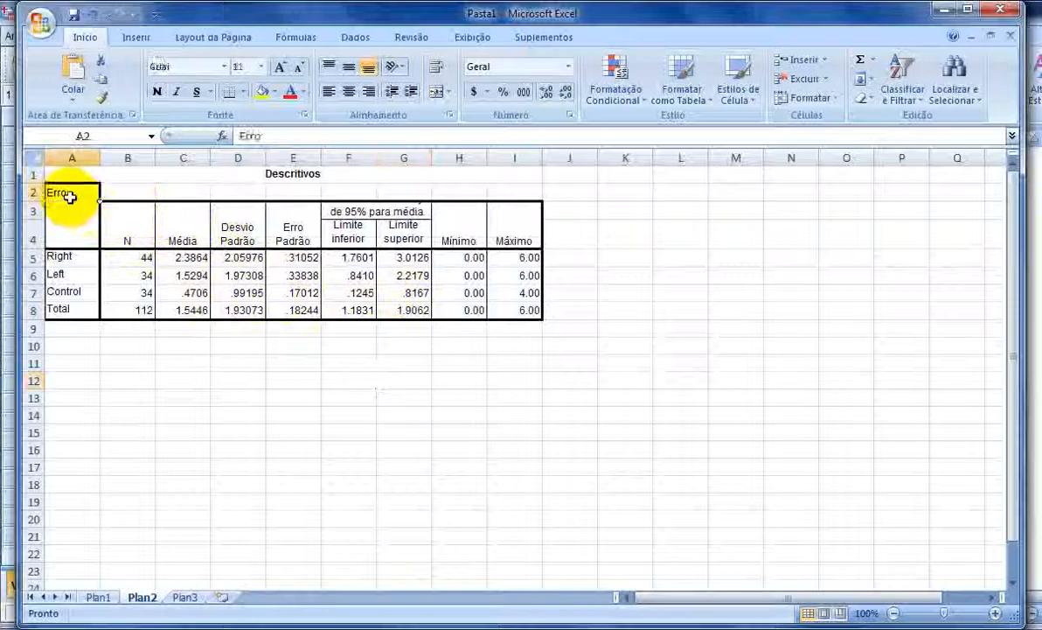
{"action": "left_click", "coordinate": [67, 331]}
{"action": "left_click", "coordinate": [239, 329]}
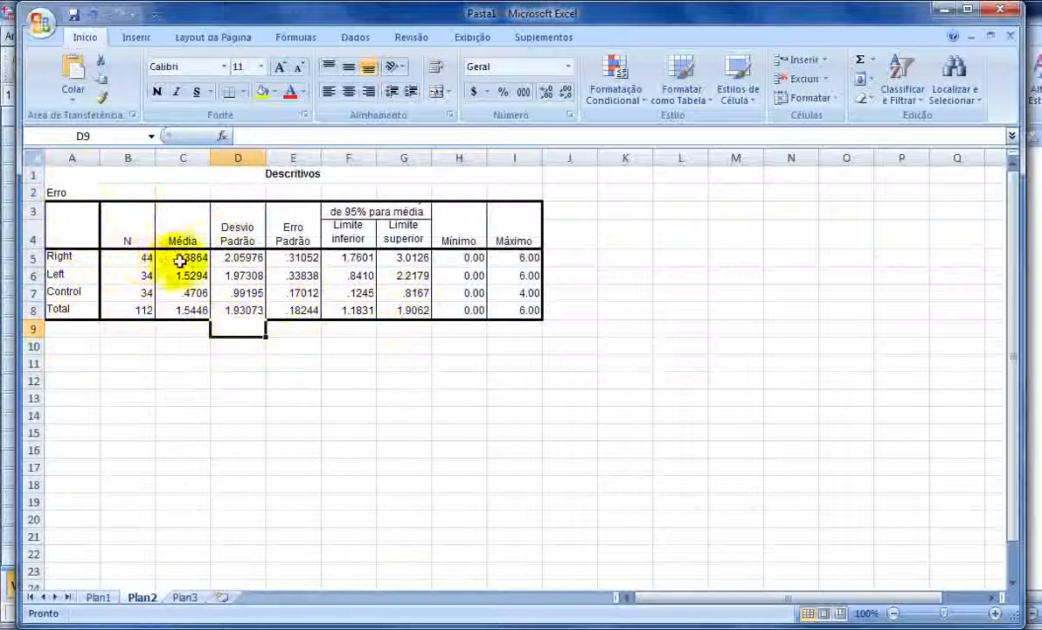
Step: Insert a 2D clustered column chart from the group labels in A5:A7 and the Média values in C5:C7
{"action": "left_click_drag", "start_coordinate": [189, 256], "coordinate": [189, 283]}
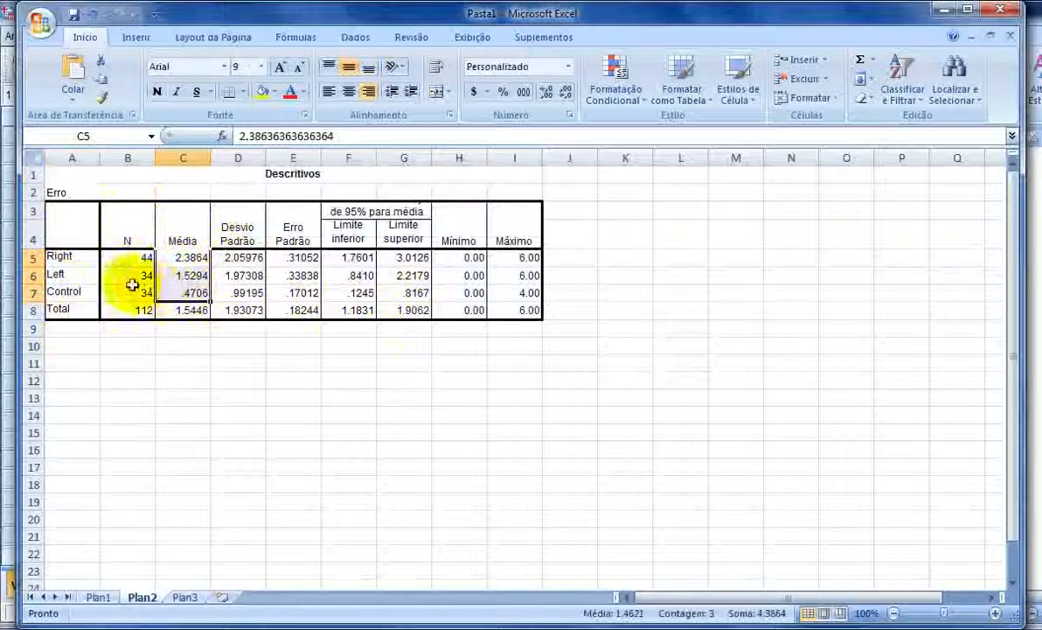
{"action": "left_click_drag", "start_coordinate": [84, 257], "coordinate": [93, 296]}
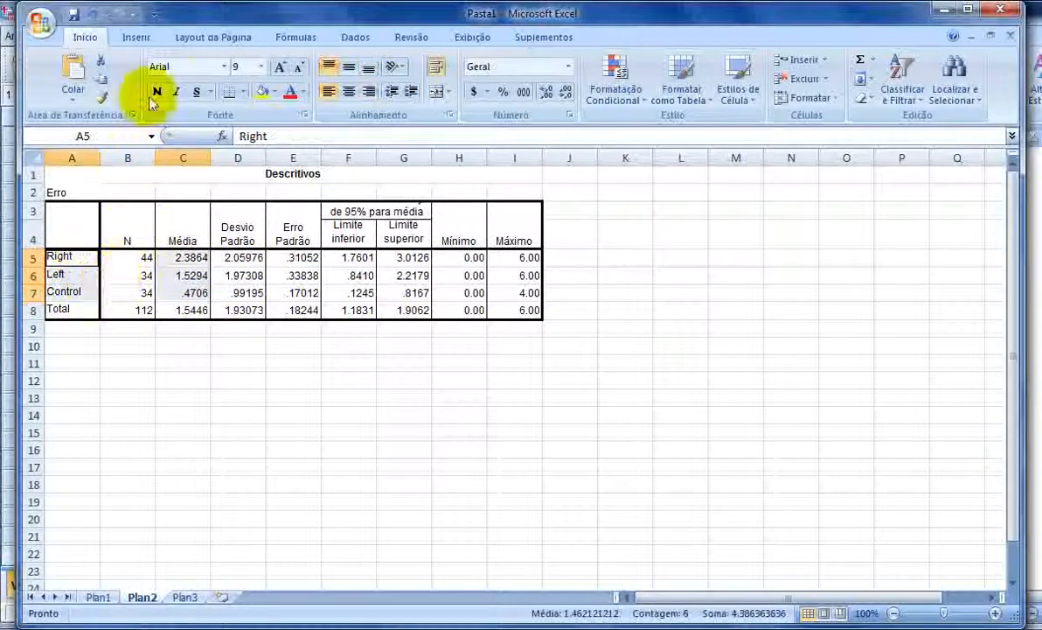
{"action": "left_click", "coordinate": [135, 36]}
{"action": "left_click", "coordinate": [306, 74]}
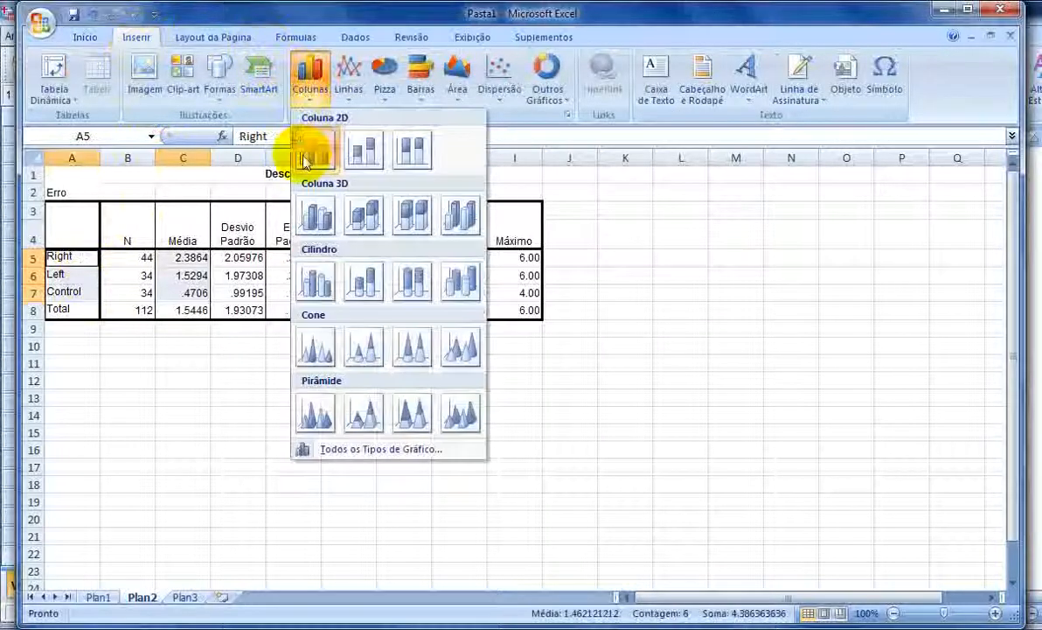
{"action": "left_click", "coordinate": [310, 150]}
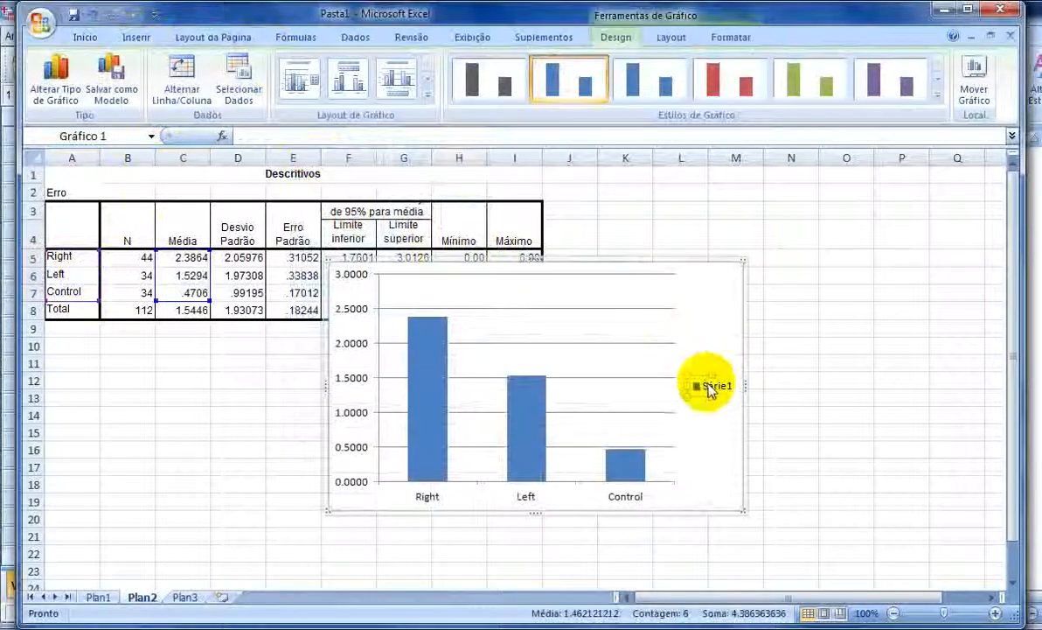
Step: Remove the Série1 legend from the chart and move the chart directly below the Descritivos table
{"action": "key", "text": "Delete"}
{"action": "left_click_drag", "start_coordinate": [642, 256], "coordinate": [512, 320]}
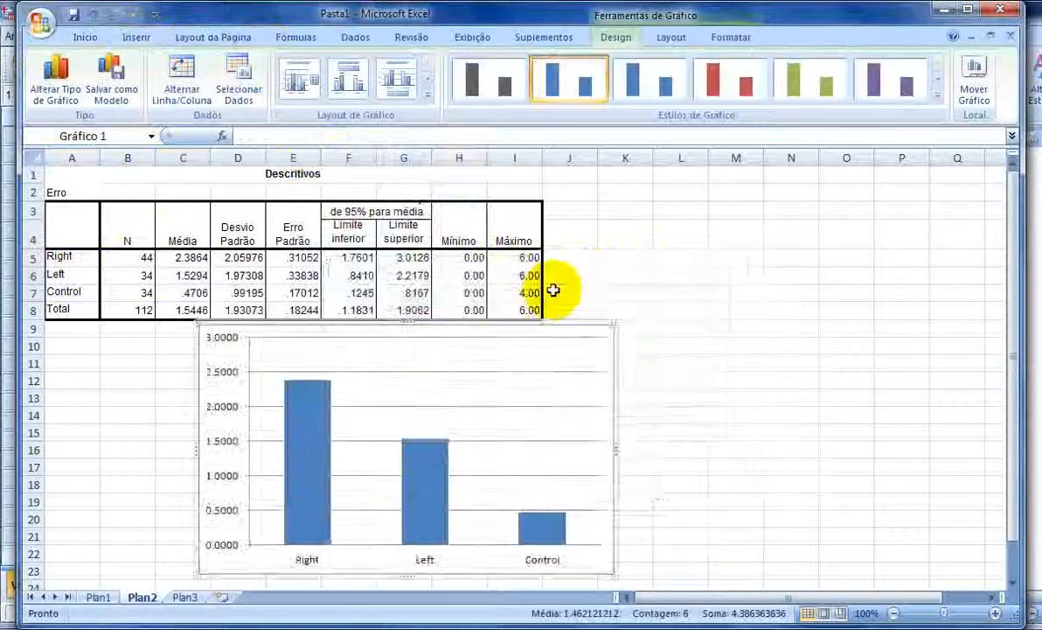
{"action": "left_click", "coordinate": [669, 361]}
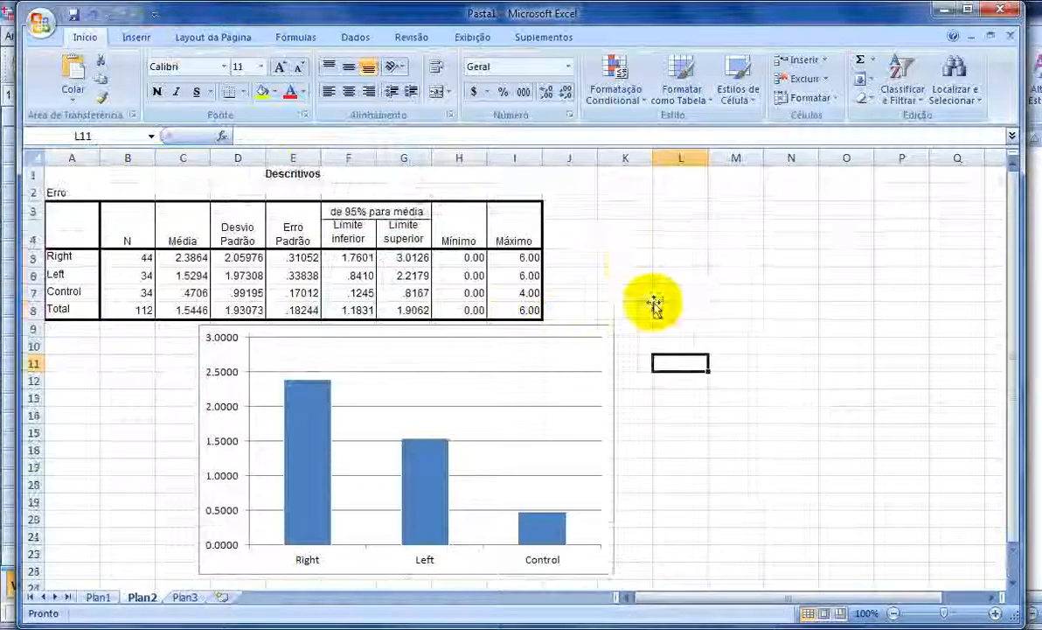
Step: Add vertical error bars in both directions to the column series through the detailed error bar options
{"action": "left_click", "coordinate": [451, 483]}
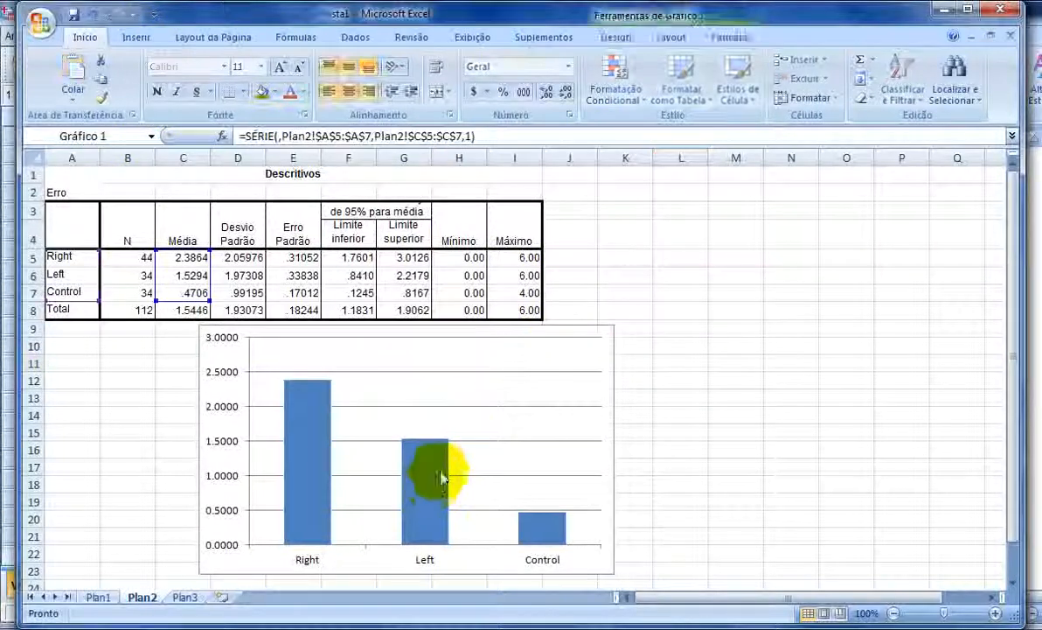
{"action": "left_click", "coordinate": [669, 39]}
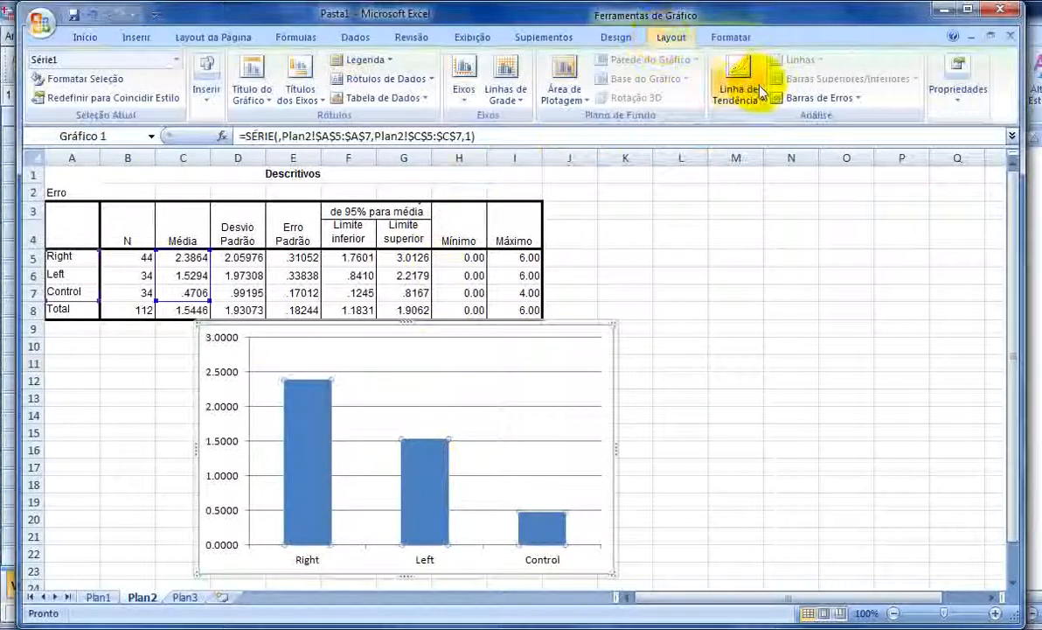
{"action": "left_click", "coordinate": [819, 98]}
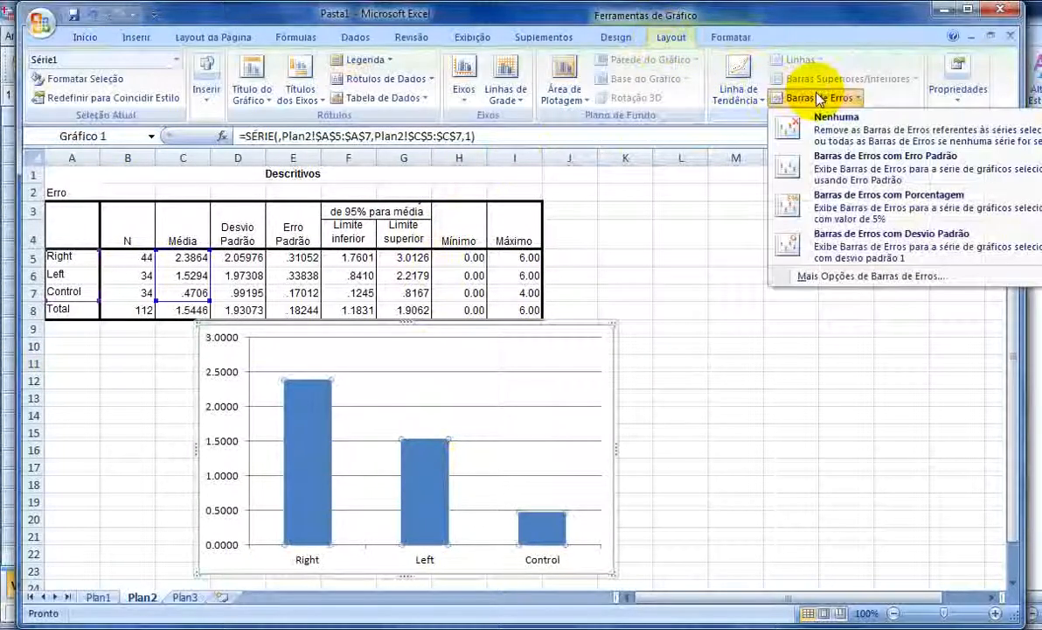
{"action": "left_click", "coordinate": [821, 280]}
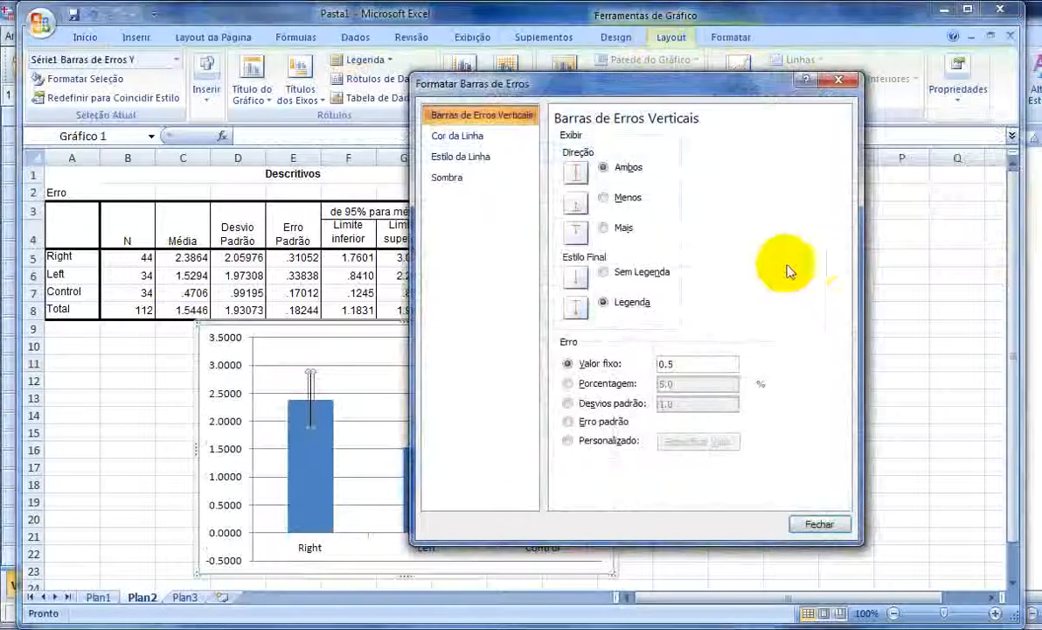
{"action": "left_click_drag", "start_coordinate": [662, 99], "coordinate": [755, 105]}
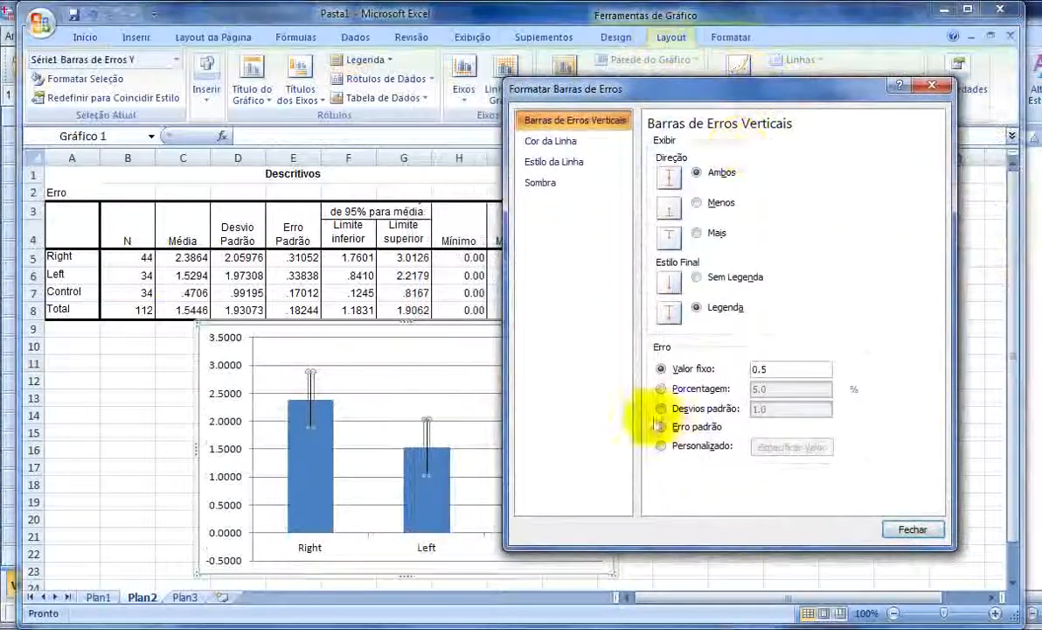
Step: Set custom positive and negative error values from the Erro Padrão cells E5:E7 for the chart's error bars
{"action": "left_click", "coordinate": [700, 447]}
{"action": "left_click", "coordinate": [787, 447]}
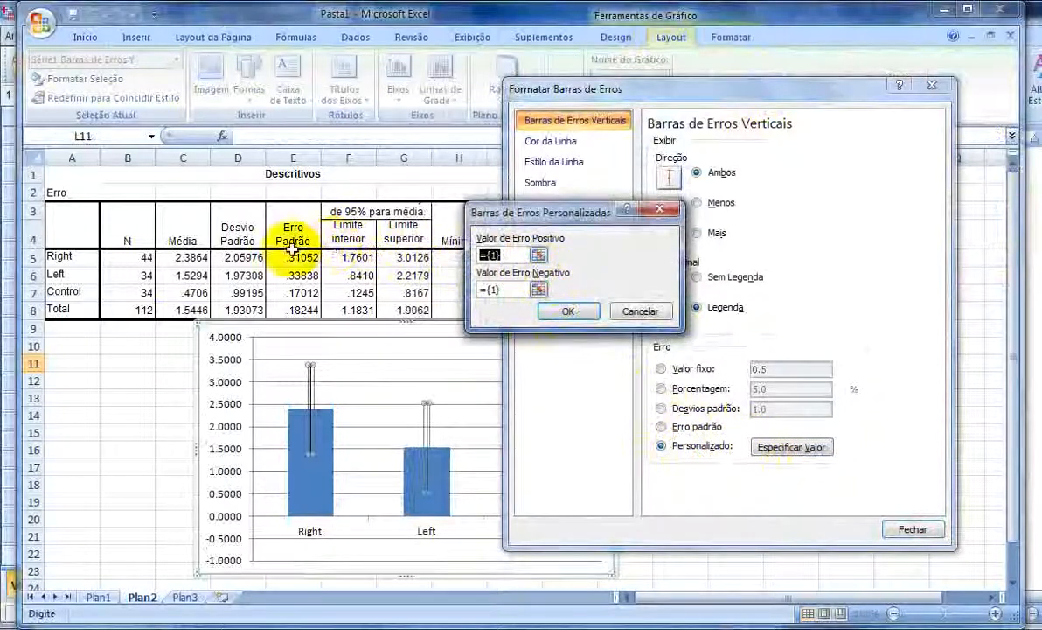
{"action": "left_click_drag", "start_coordinate": [297, 254], "coordinate": [303, 293]}
{"action": "left_click", "coordinate": [538, 290]}
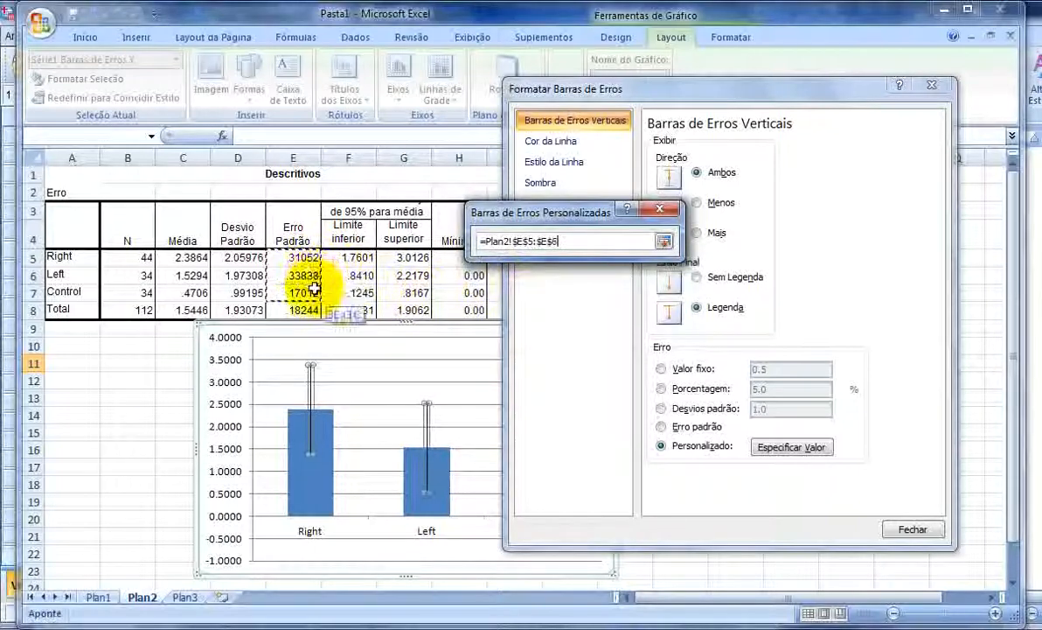
{"action": "left_click", "coordinate": [665, 247]}
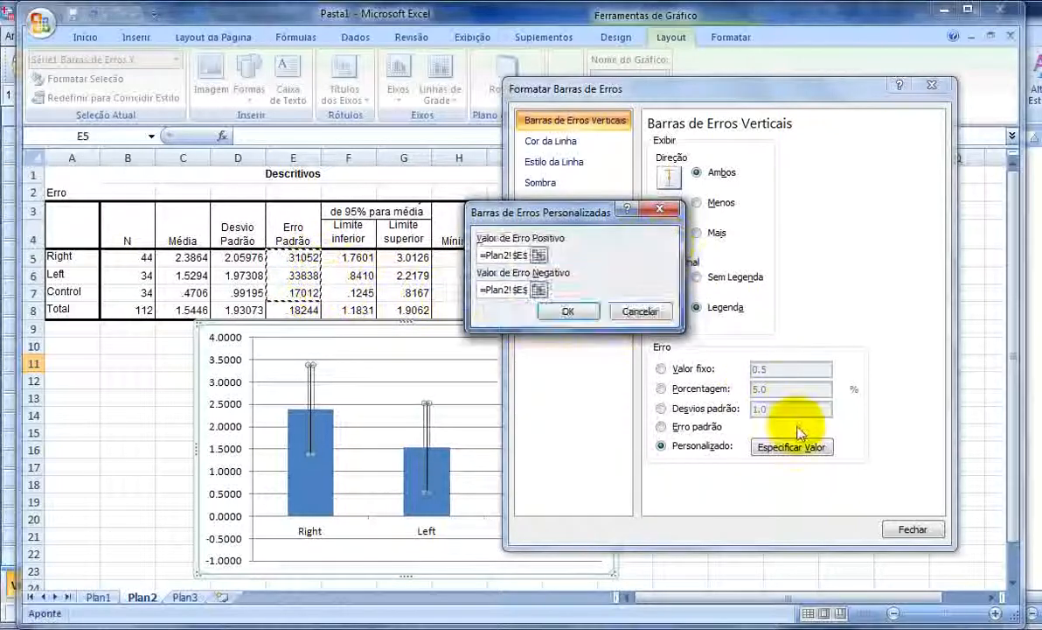
{"action": "left_click", "coordinate": [578, 312]}
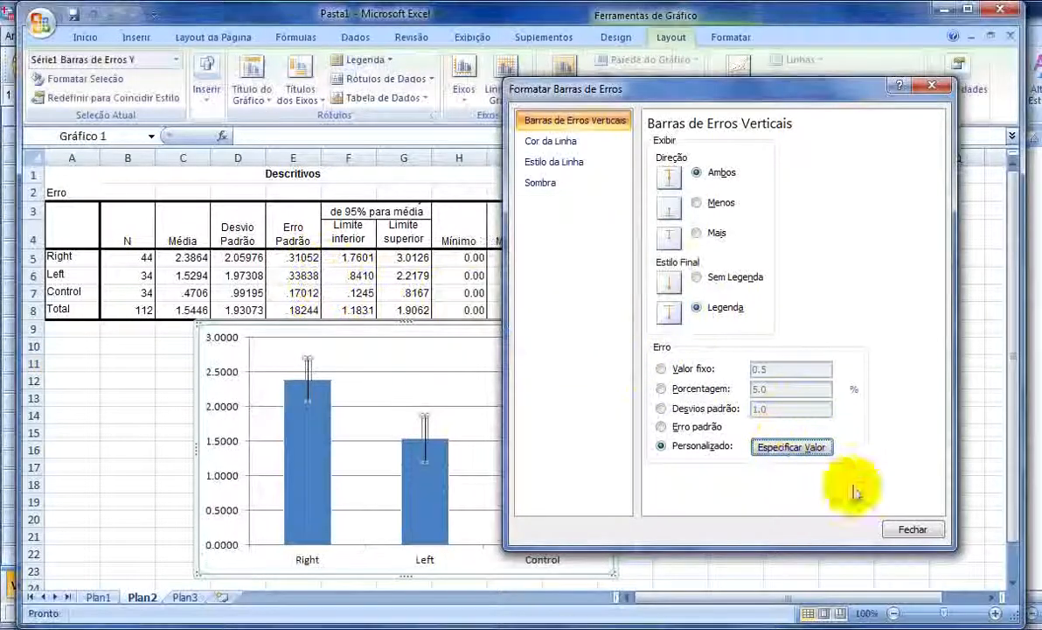
{"action": "left_click", "coordinate": [907, 529]}
Step: Delete the horizontal gridlines from the Erro means chart
{"action": "scroll", "coordinate": [866, 505], "scroll_direction": "down", "scroll_amount": 2}
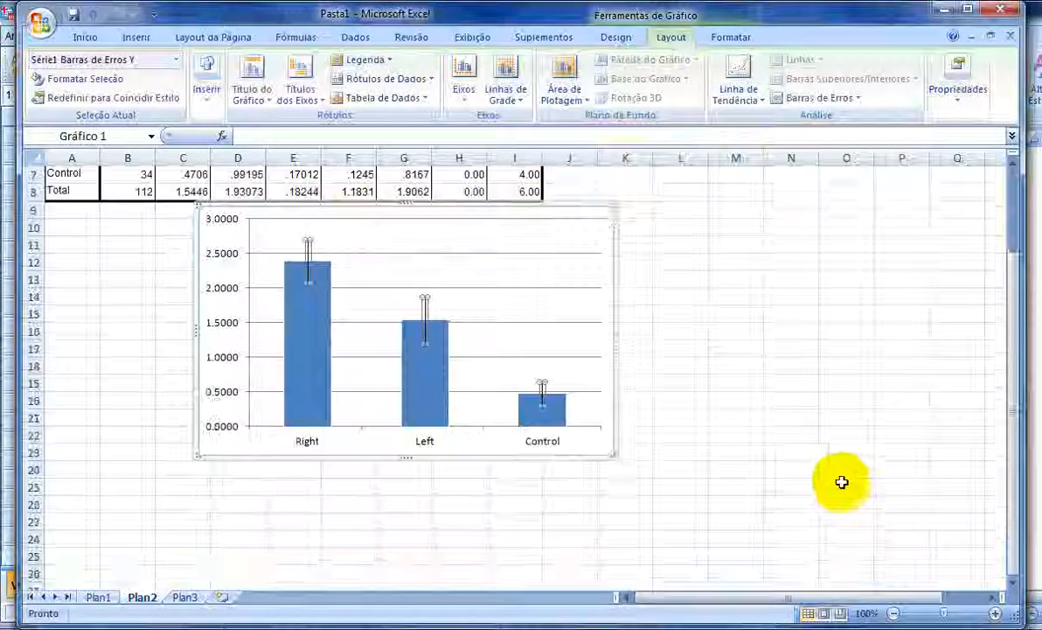
{"action": "left_click", "coordinate": [820, 481]}
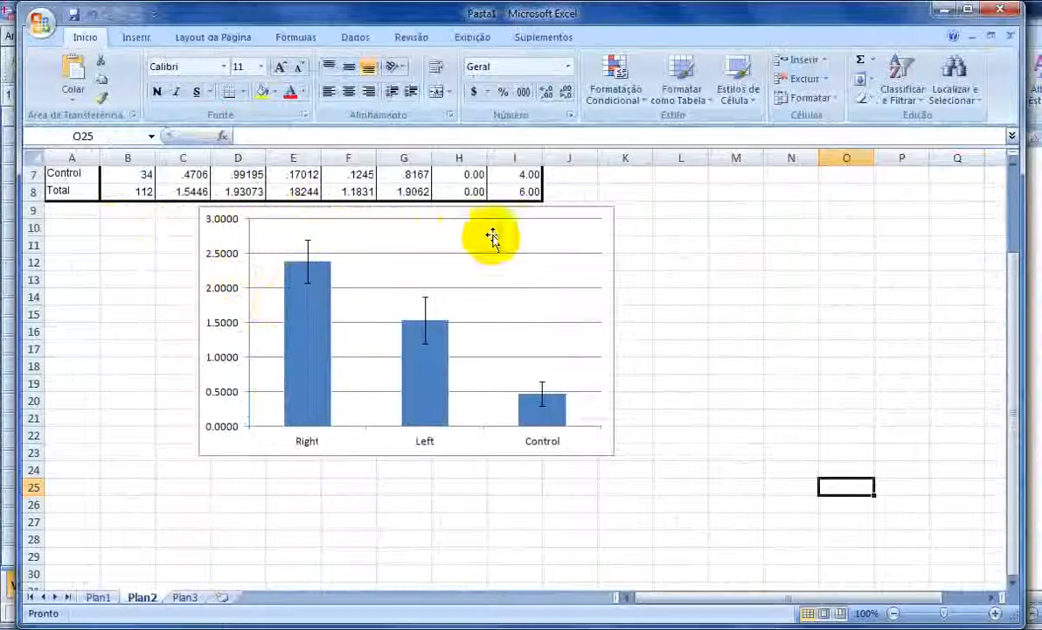
{"action": "left_click", "coordinate": [294, 346]}
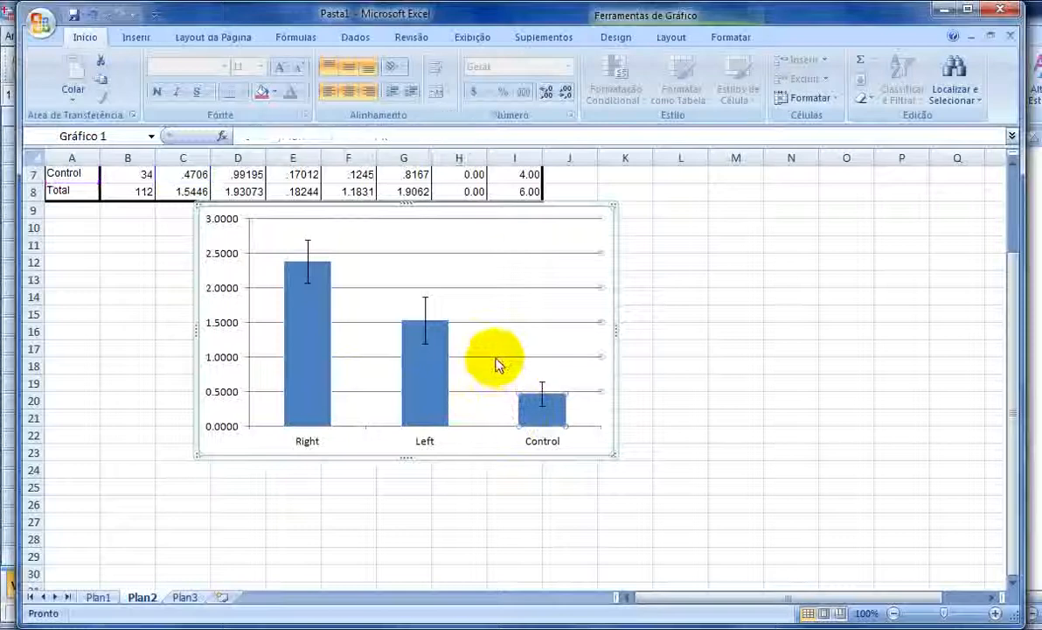
{"action": "key", "text": "Delete"}
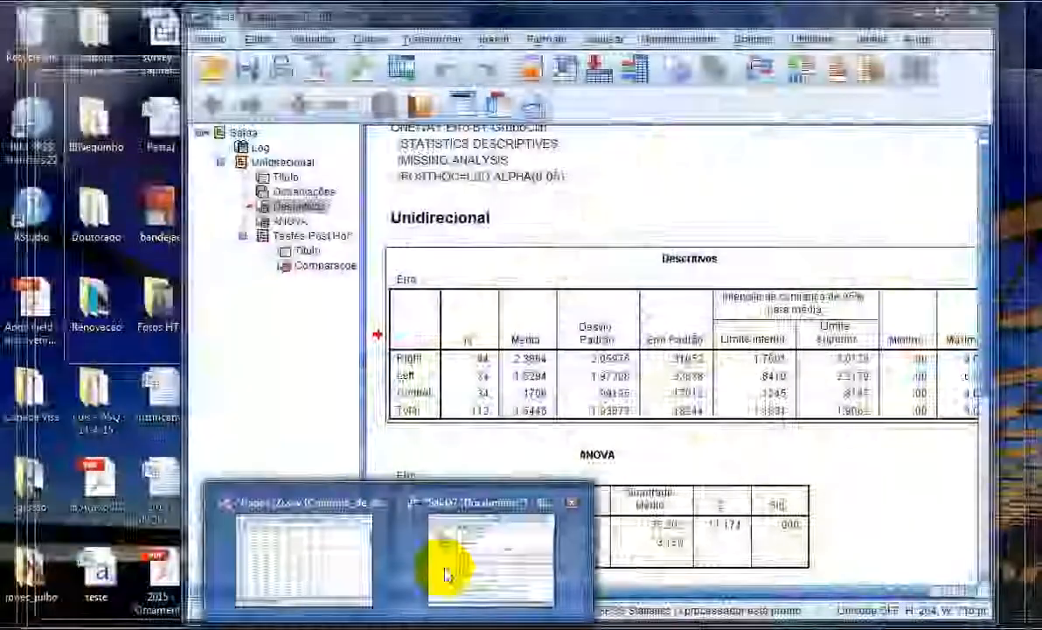
Step: Switch to the SPSS output Saida7 and activate the Comparações múltiplas table of Erro
{"action": "left_click", "coordinate": [450, 564]}
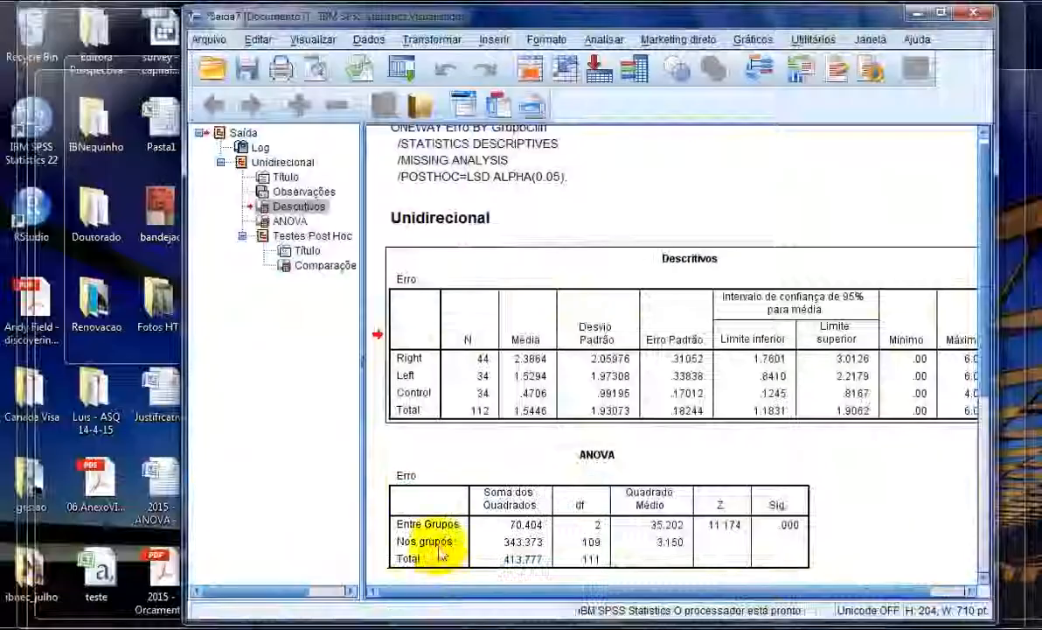
{"action": "scroll", "coordinate": [456, 500], "scroll_direction": "down", "scroll_amount": 5}
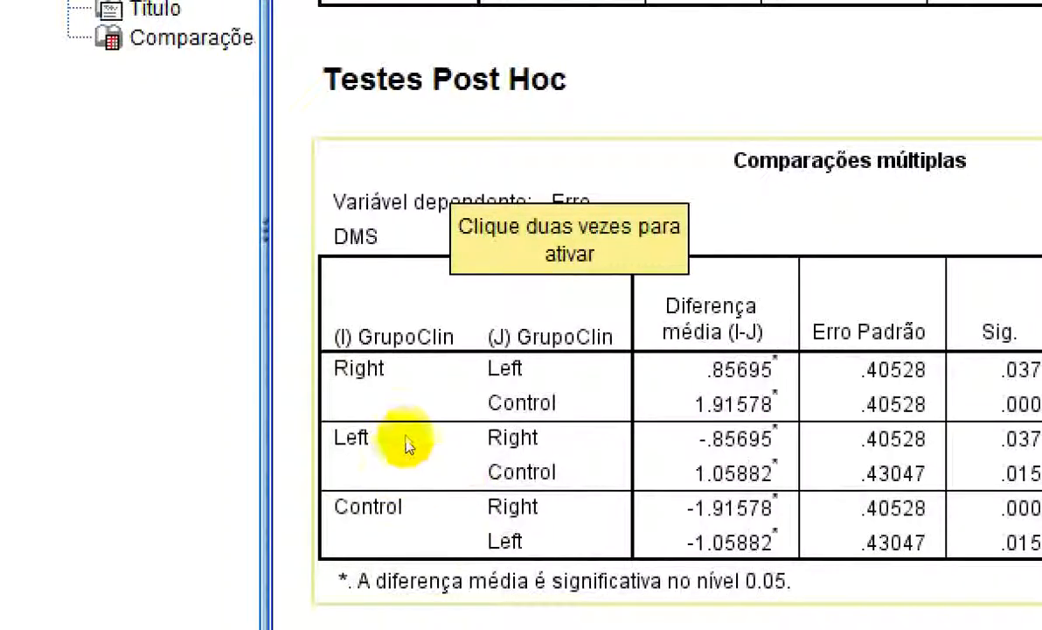
{"action": "double_click", "coordinate": [433, 463]}
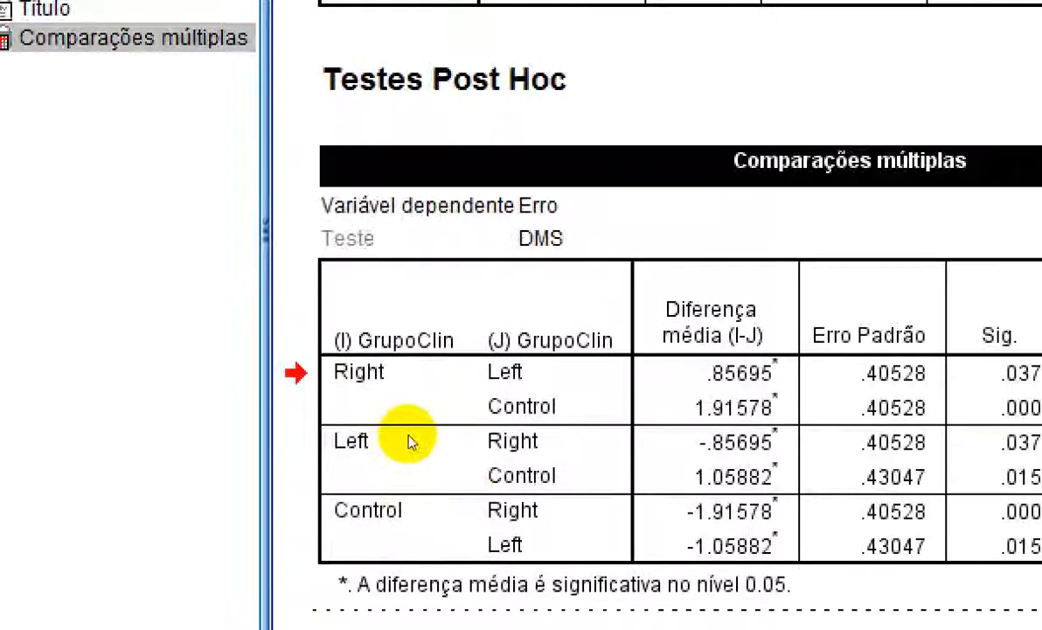
Step: Highlight the Right group's comparisons with Left and Control and examine their Sig. values
{"action": "left_click", "coordinate": [410, 435]}
{"action": "left_click", "coordinate": [507, 428]}
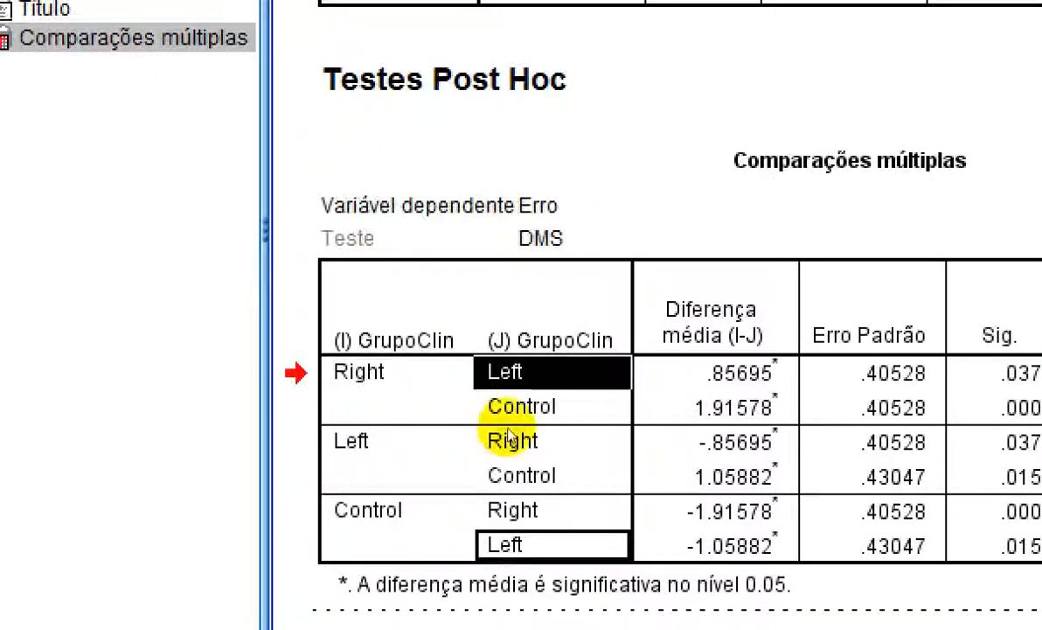
{"action": "left_click", "coordinate": [755, 437]}
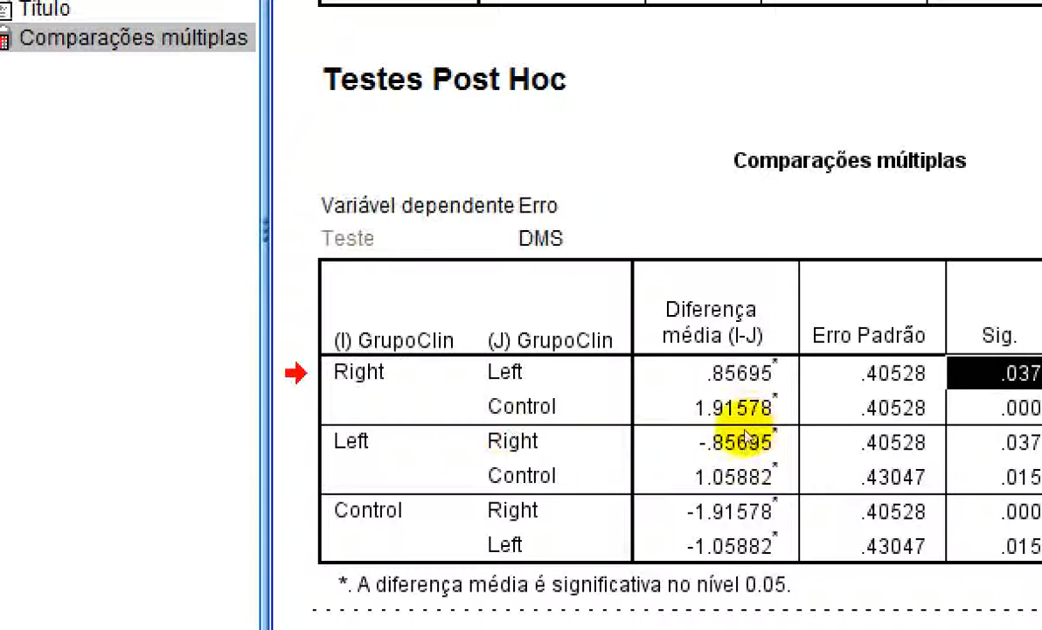
{"action": "left_click", "coordinate": [399, 442]}
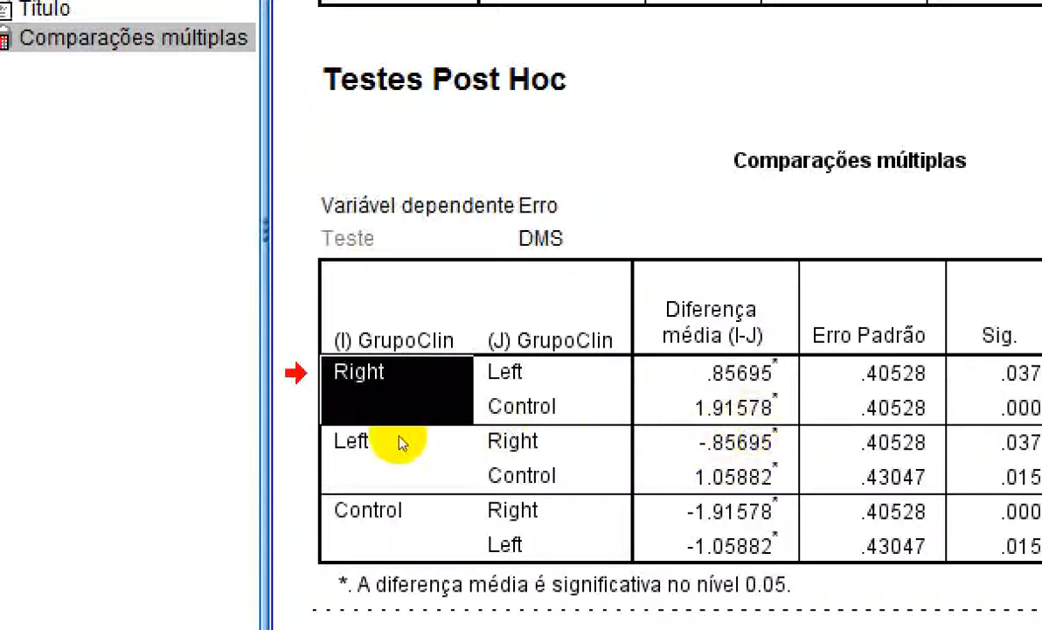
{"action": "left_click", "coordinate": [484, 458]}
{"action": "left_click", "coordinate": [733, 453]}
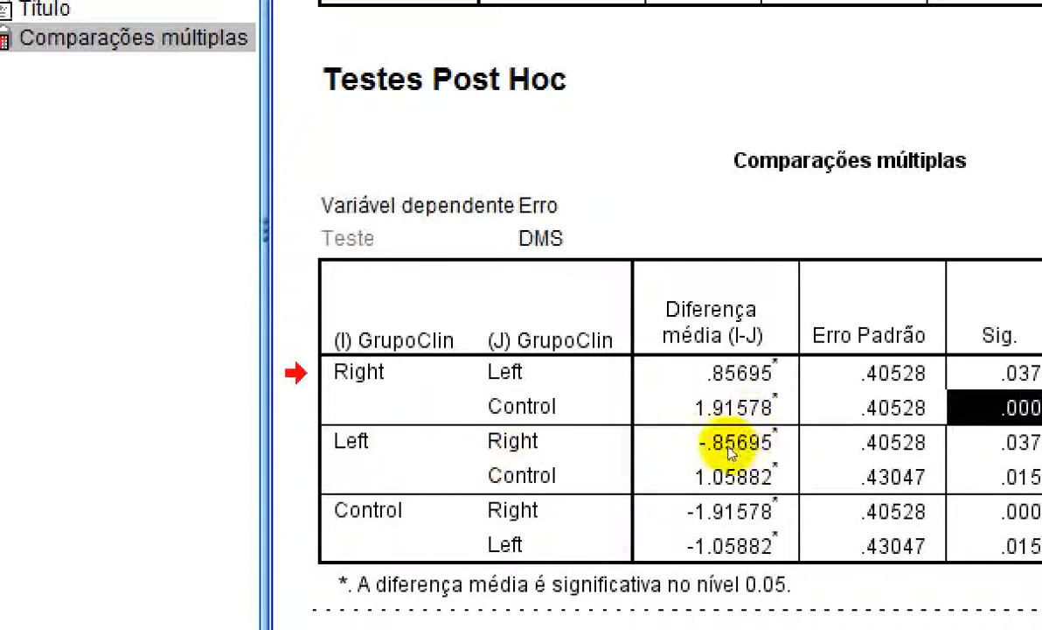
Step: Examine the Left and Control rows of the post hoc comparisons and return to the Excel chart to compare the group means
{"action": "left_click", "coordinate": [409, 479]}
{"action": "left_click", "coordinate": [507, 504]}
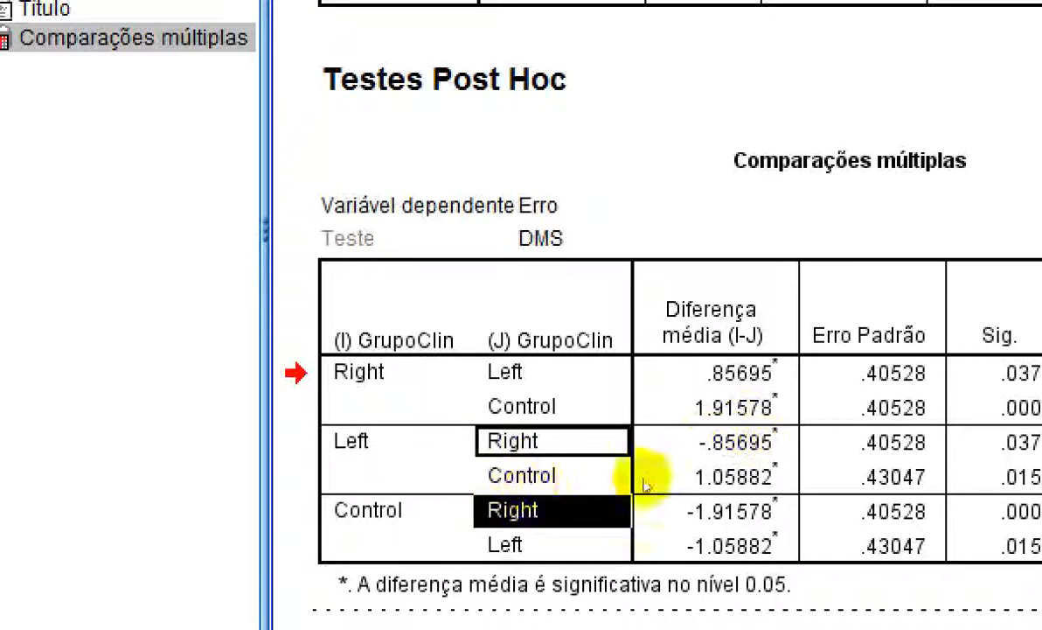
{"action": "left_click", "coordinate": [425, 516]}
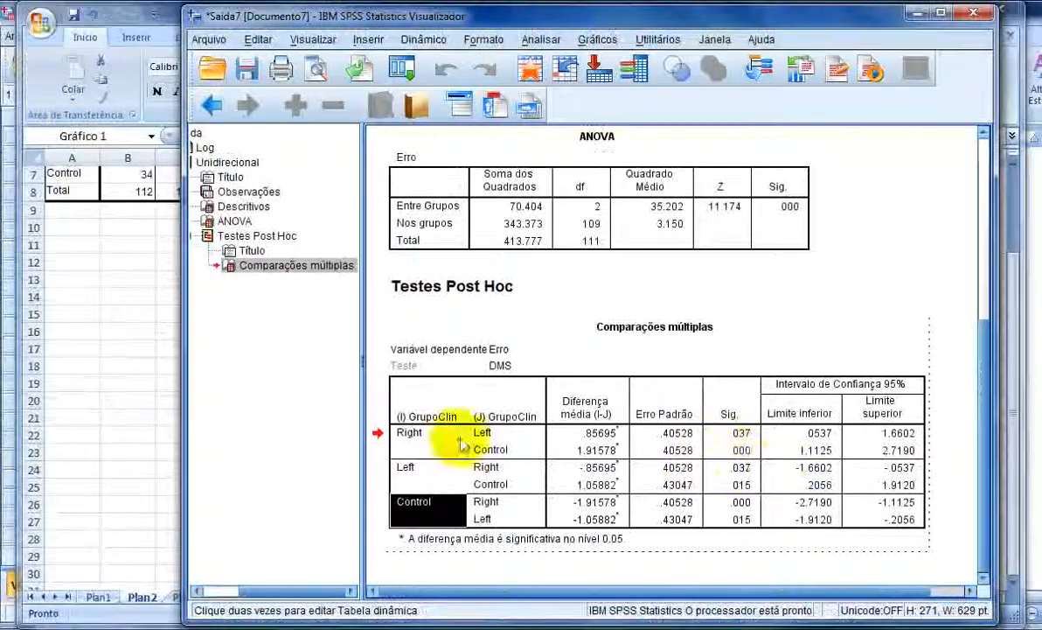
{"action": "left_click", "coordinate": [187, 392]}
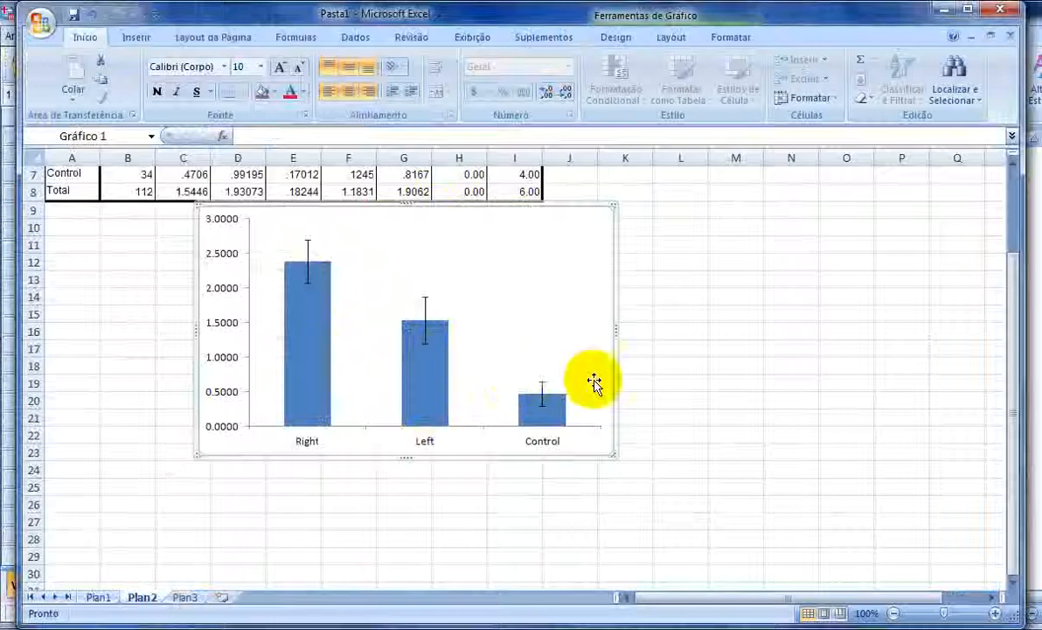
Step: Switch to the article fank_etal_2008.pdf and arrange it beside the Excel Erro chart to compare the means of errors
{"action": "scroll", "coordinate": [459, 353], "scroll_direction": "up", "scroll_amount": 2}
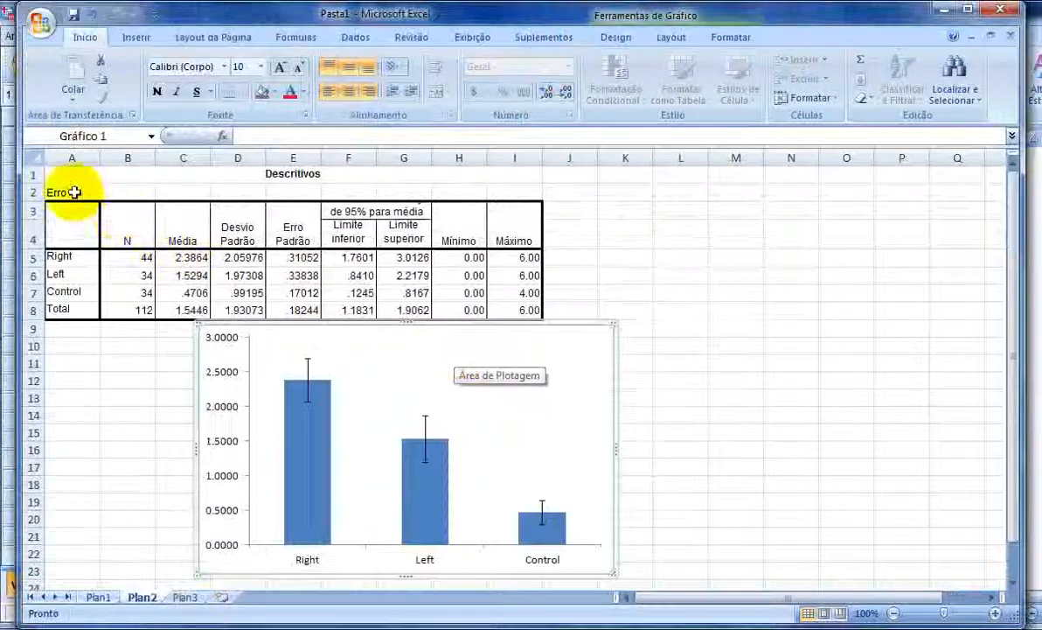
{"action": "left_click", "coordinate": [75, 192]}
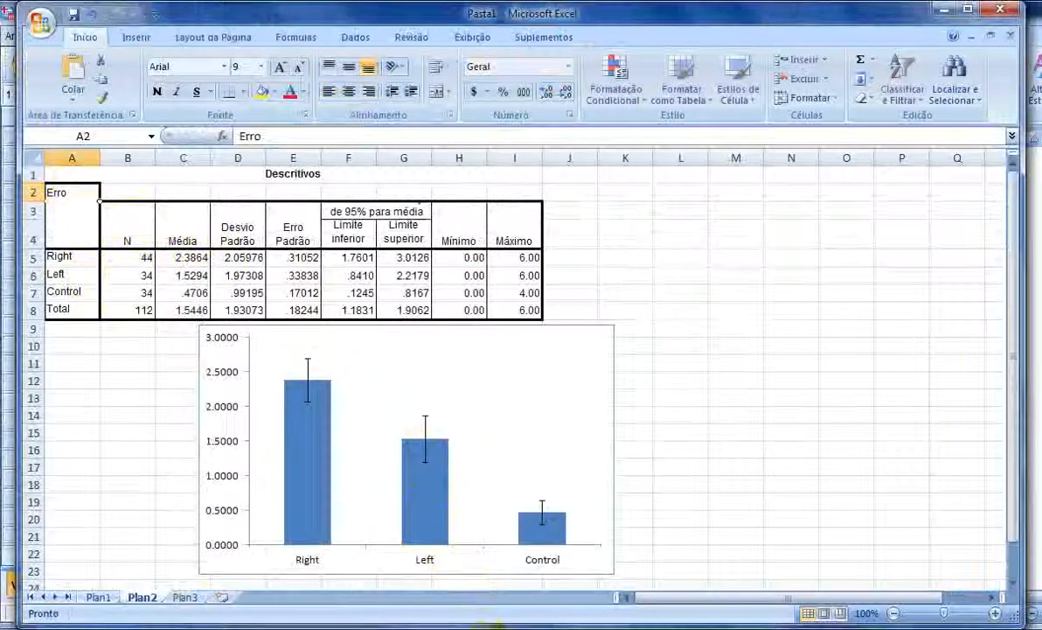
{"action": "left_click", "coordinate": [490, 629]}
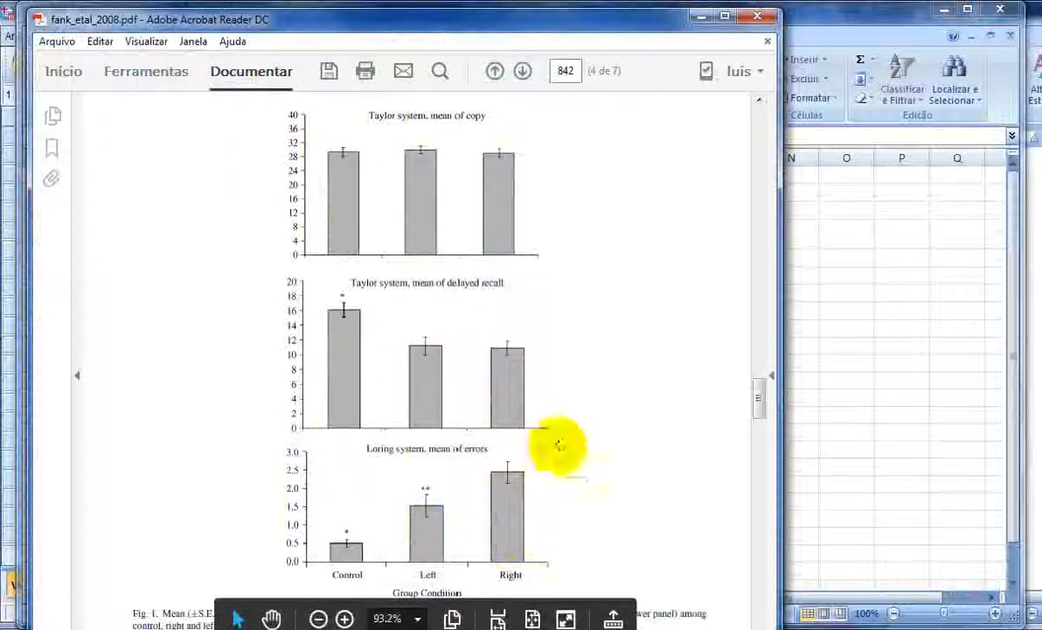
{"action": "left_click_drag", "start_coordinate": [516, 21], "coordinate": [901, 23]}
{"action": "left_click_drag", "start_coordinate": [376, 24], "coordinate": [331, 26]}
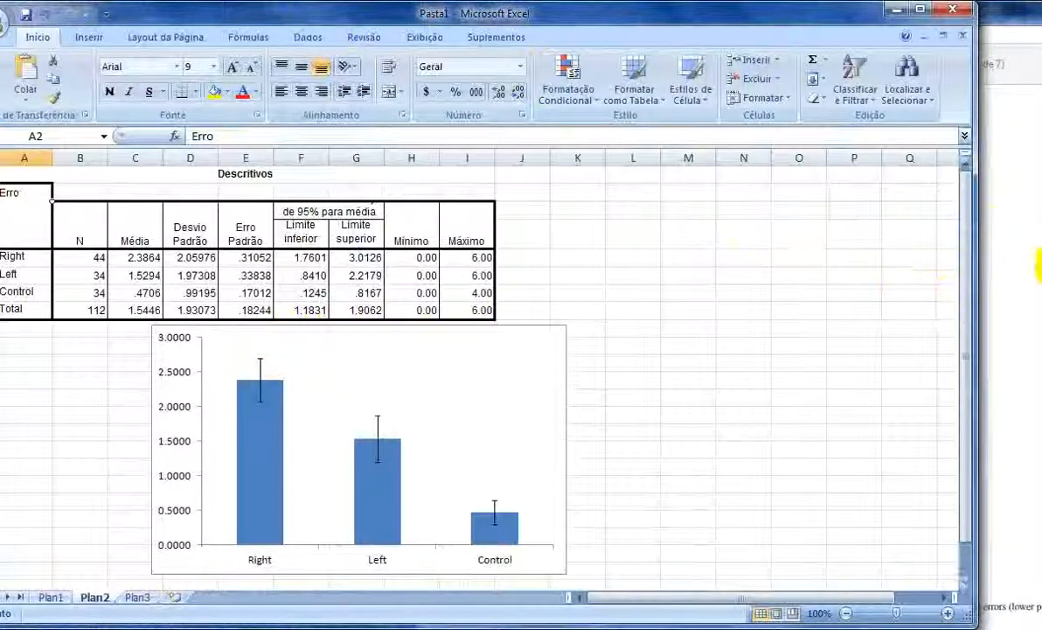
{"action": "left_click", "coordinate": [1038, 264]}
{"action": "left_click_drag", "start_coordinate": [822, 16], "coordinate": [927, 16]}
{"action": "left_click_drag", "start_coordinate": [488, 15], "coordinate": [426, 15]}
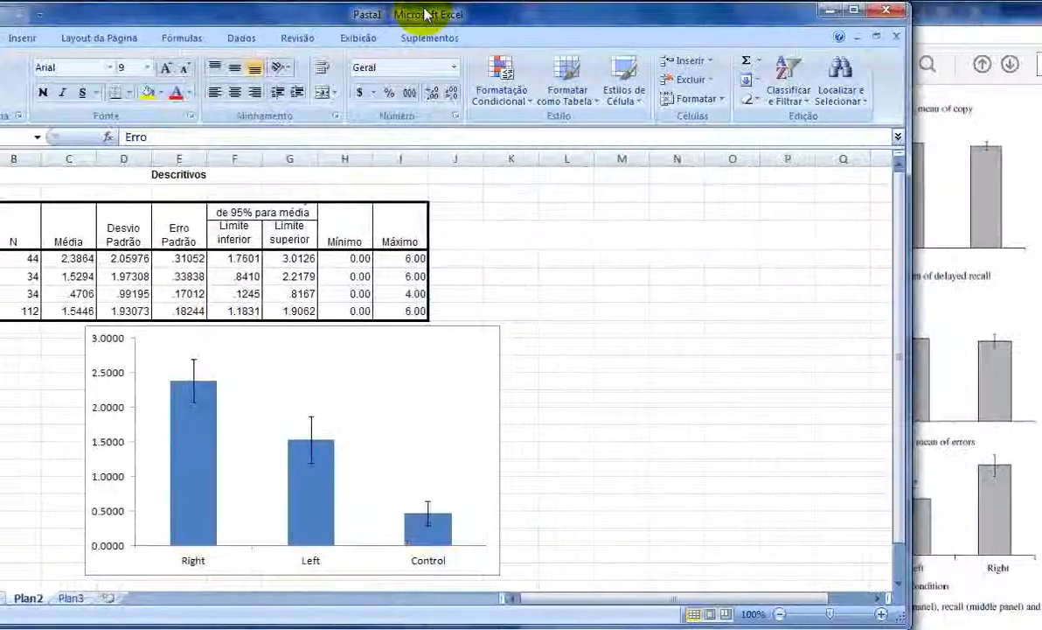
{"action": "left_click", "coordinate": [919, 17]}
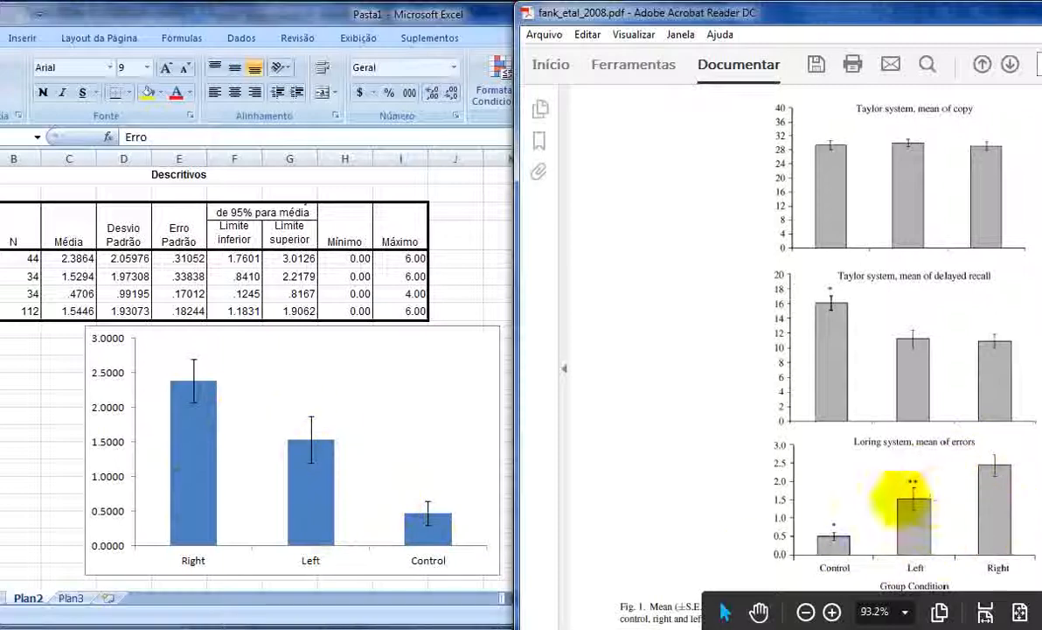
Step: Show the Memoria chart on Plan1 beside the article and compare it with the delayed recall figure
{"action": "left_click_drag", "start_coordinate": [236, 21], "coordinate": [264, 24]}
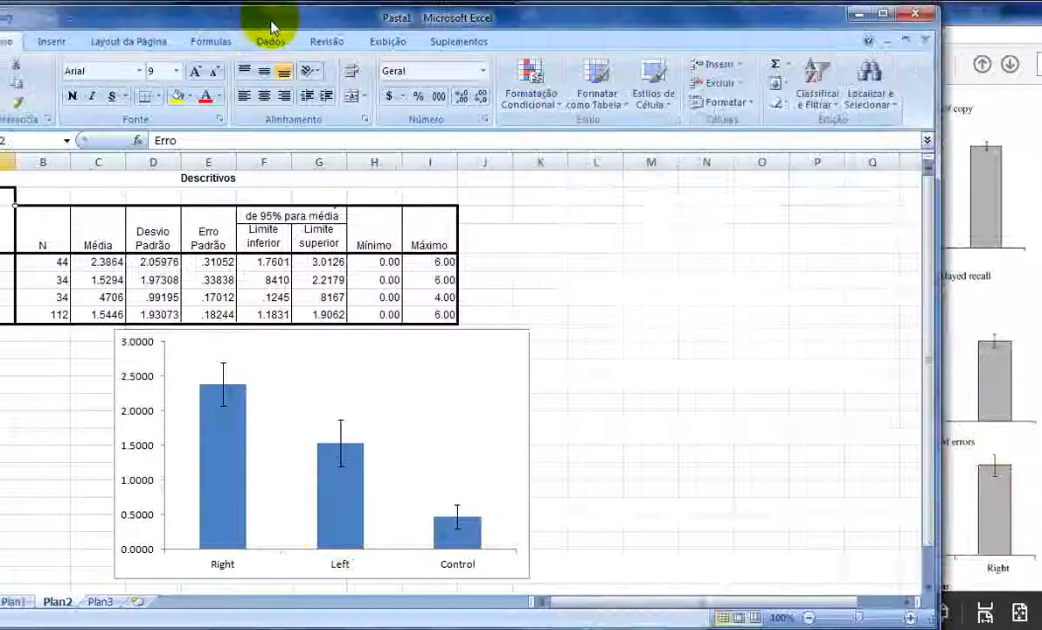
{"action": "left_click", "coordinate": [29, 603]}
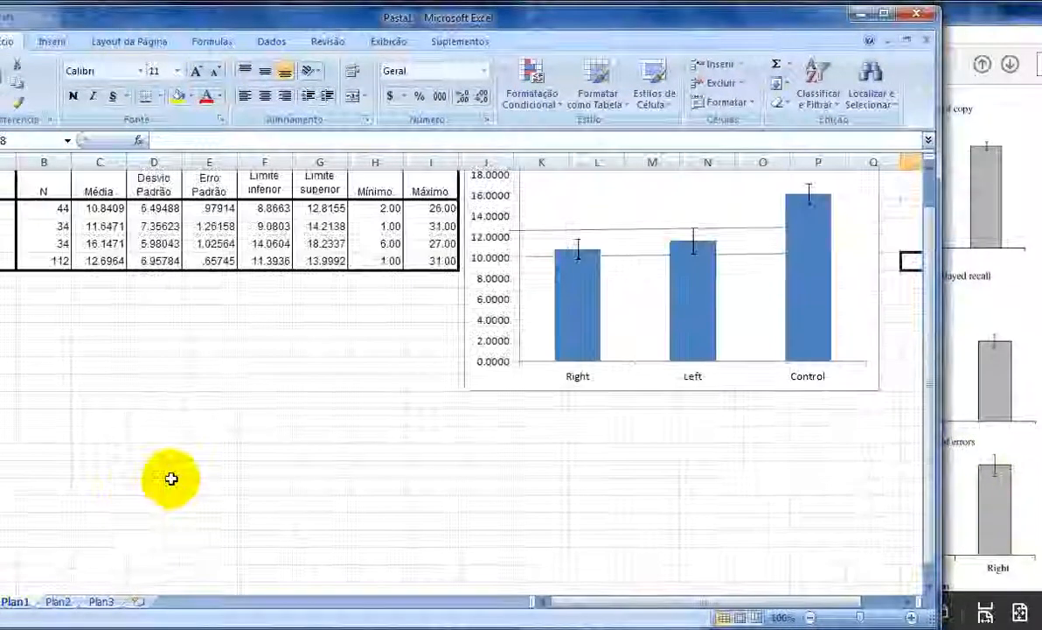
{"action": "left_click", "coordinate": [980, 402]}
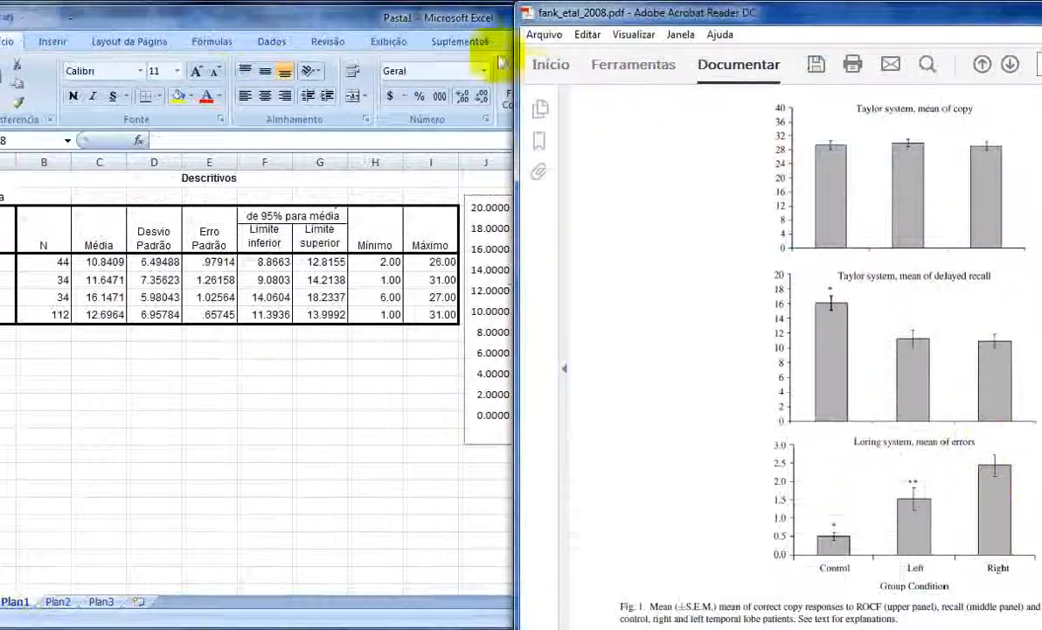
{"action": "left_click_drag", "start_coordinate": [476, 27], "coordinate": [267, 31]}
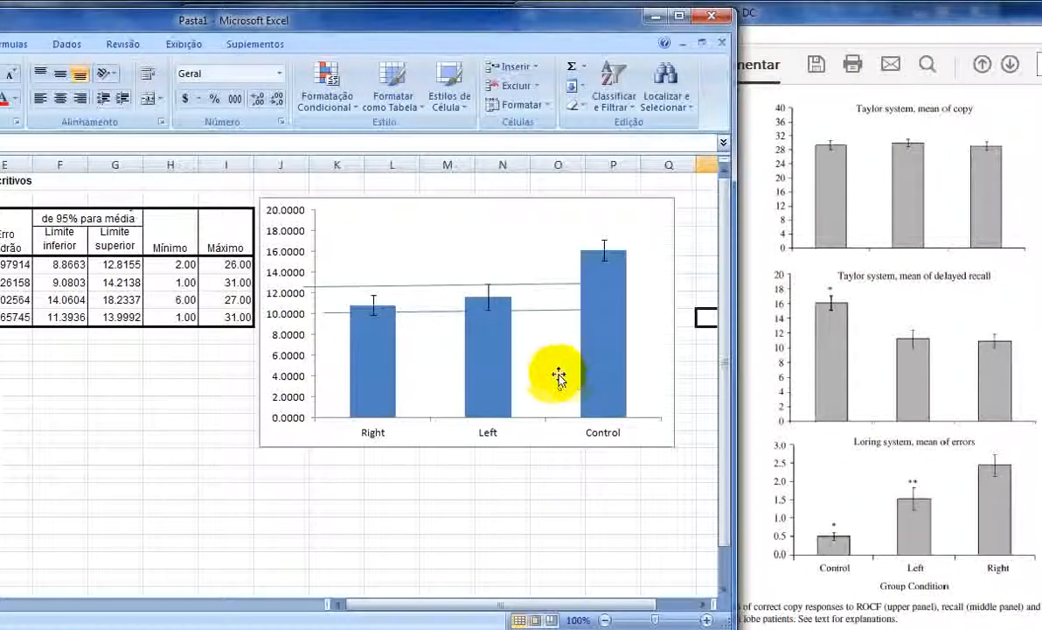
Step: Switch to the teste dataset in JASP and start a classical ANOVA
{"action": "left_click", "coordinate": [349, 623]}
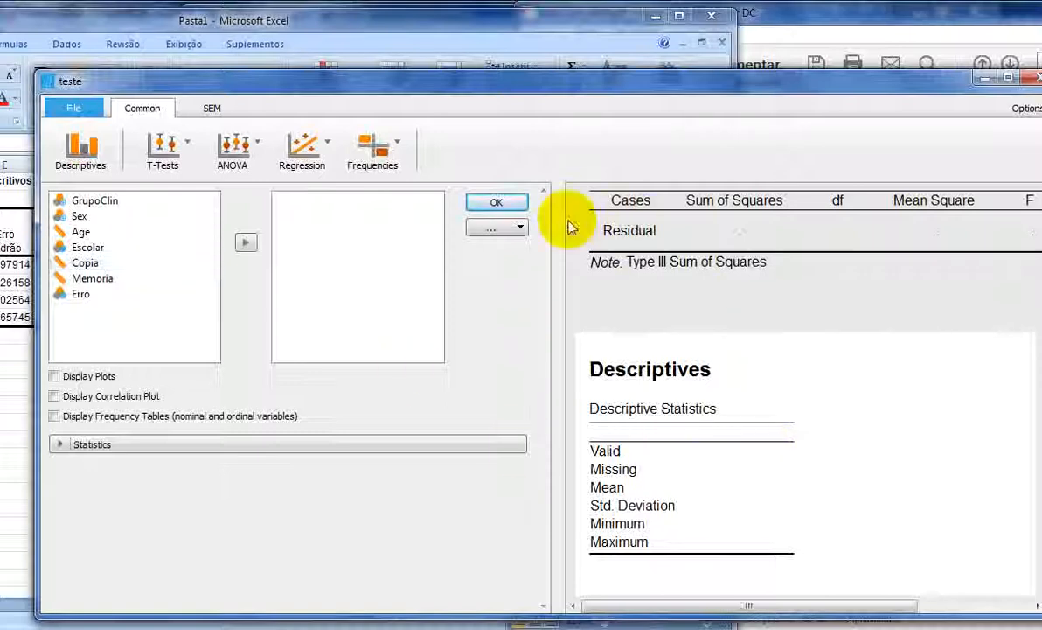
{"action": "left_click_drag", "start_coordinate": [455, 91], "coordinate": [453, 80]}
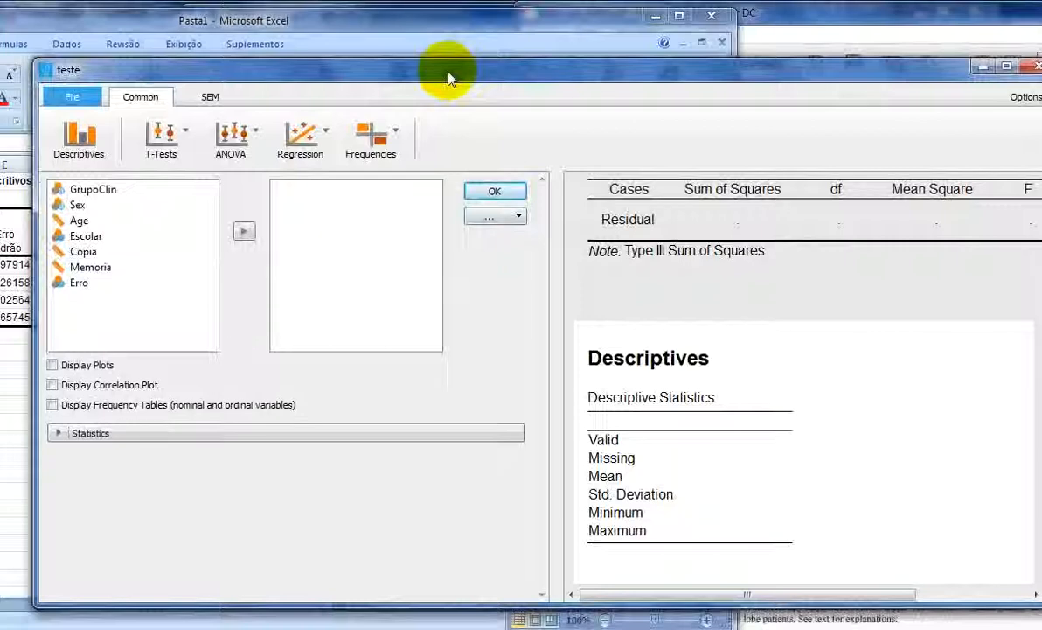
{"action": "left_click", "coordinate": [216, 153]}
{"action": "left_click", "coordinate": [242, 174]}
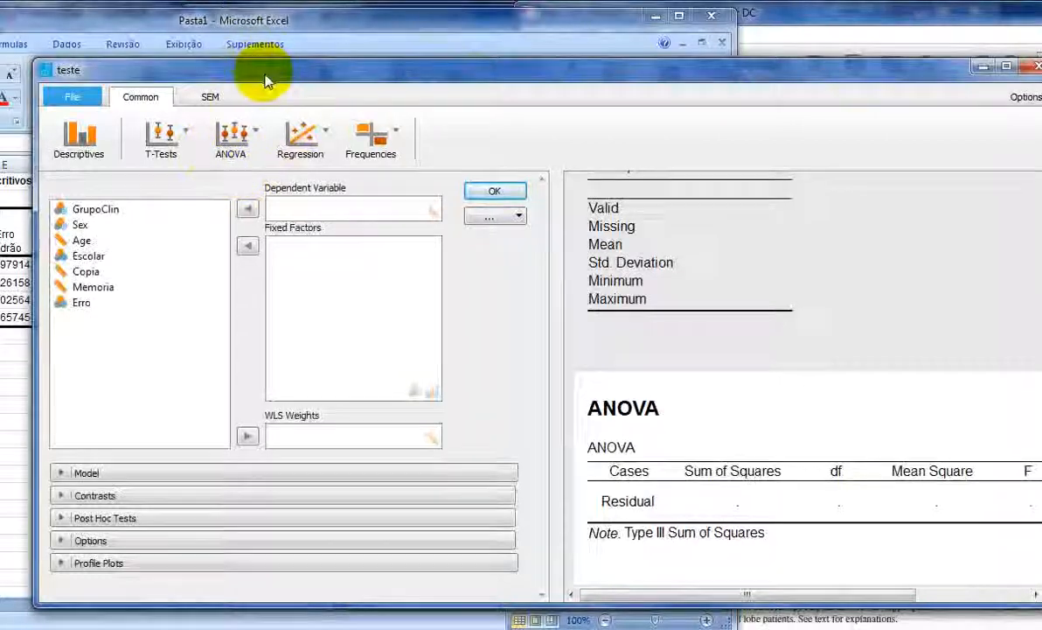
{"action": "left_click_drag", "start_coordinate": [267, 80], "coordinate": [258, 62]}
Step: Run the ANOVA with GrupoClin as fixed factor and Memoria as dependent variable, and examine its F and p values
{"action": "left_click", "coordinate": [114, 191]}
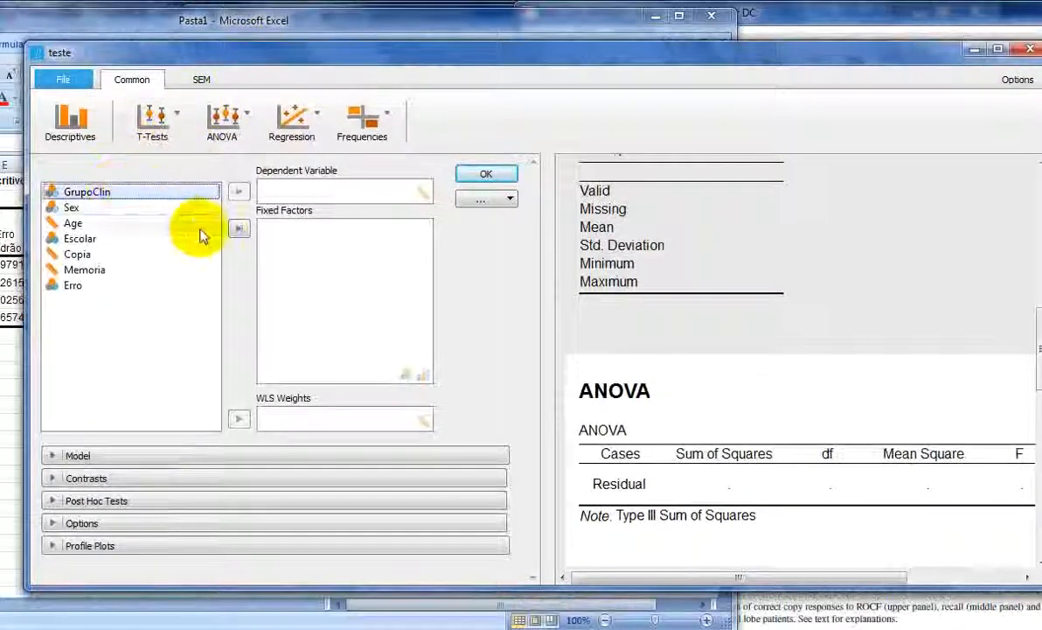
{"action": "left_click", "coordinate": [236, 230]}
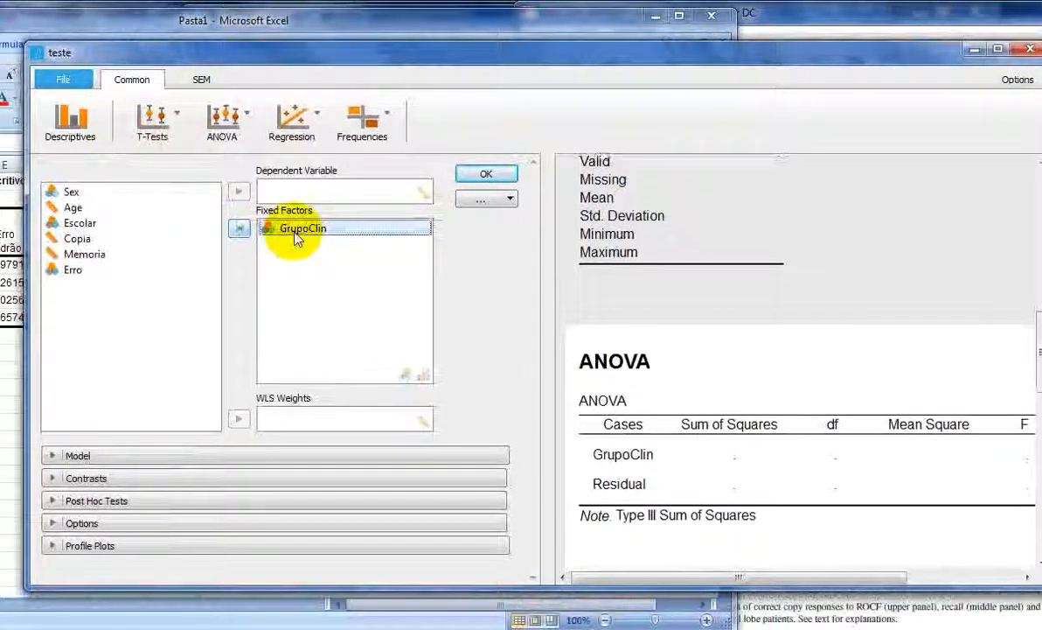
{"action": "left_click", "coordinate": [98, 253]}
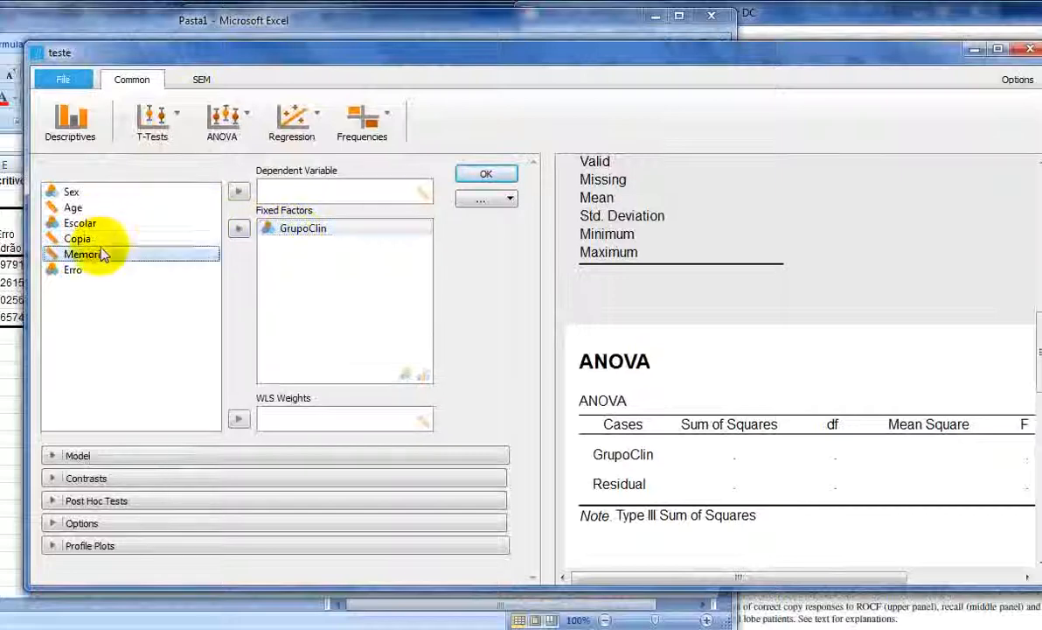
{"action": "left_click", "coordinate": [237, 193]}
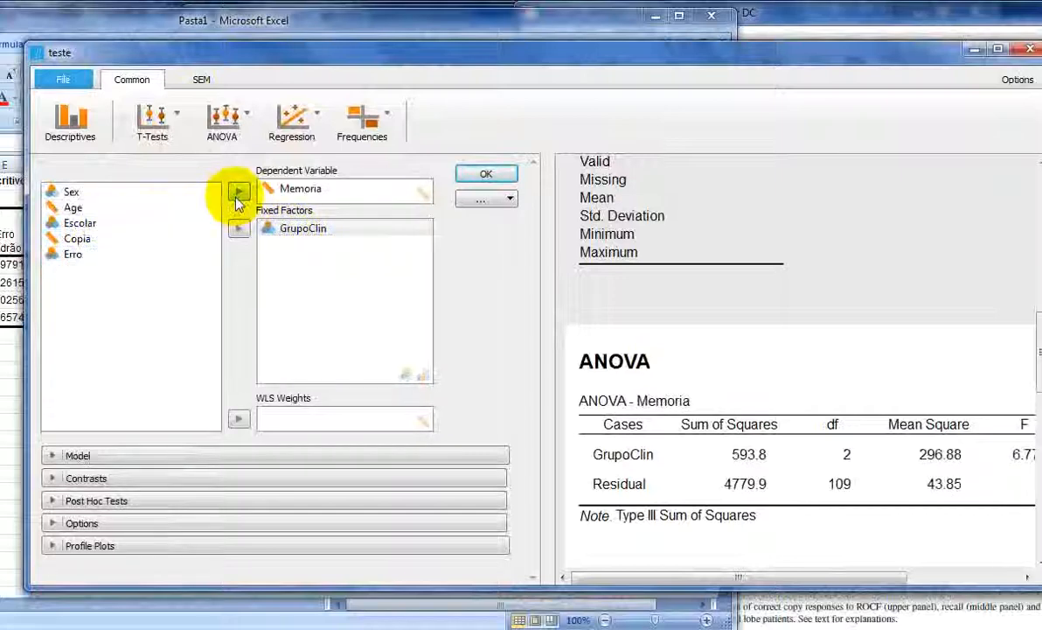
{"action": "left_click_drag", "start_coordinate": [617, 58], "coordinate": [476, 50]}
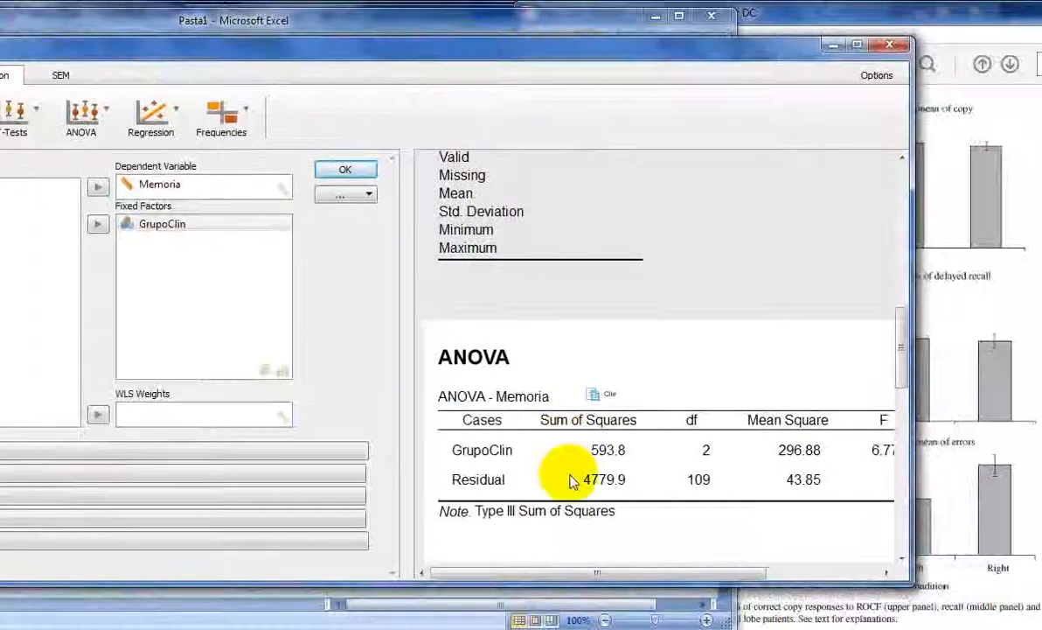
{"action": "left_click_drag", "start_coordinate": [600, 575], "coordinate": [720, 573]}
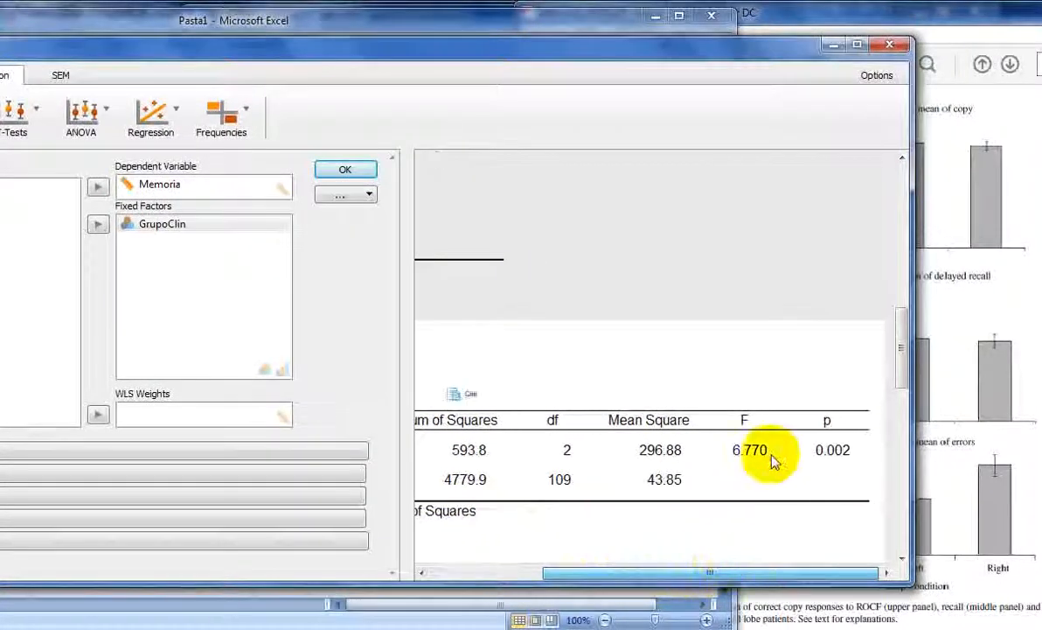
{"action": "mouse_move", "coordinate": [733, 573]}
{"action": "left_mouse_down"}
{"action": "mouse_move", "coordinate": [589, 577]}
{"action": "mouse_move", "coordinate": [713, 574]}
{"action": "left_mouse_up"}
Step: Add post hoc tests for GrupoClin to the Memoria ANOVA
{"action": "left_click_drag", "start_coordinate": [321, 51], "coordinate": [444, 48]}
{"action": "left_click_drag", "start_coordinate": [316, 42], "coordinate": [363, 39]}
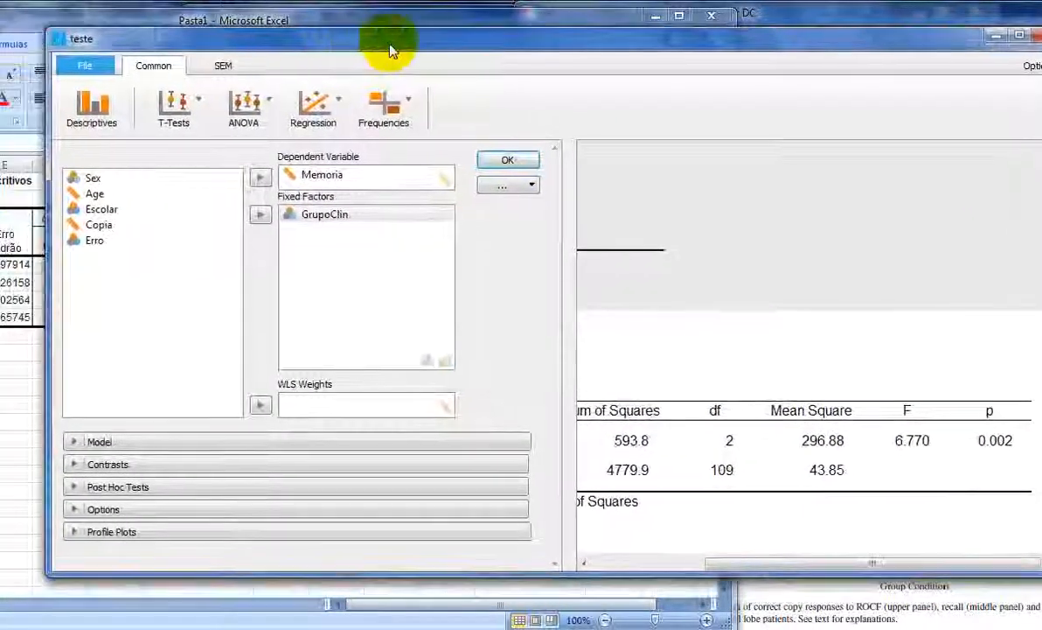
{"action": "left_click", "coordinate": [73, 487]}
{"action": "left_click", "coordinate": [91, 434]}
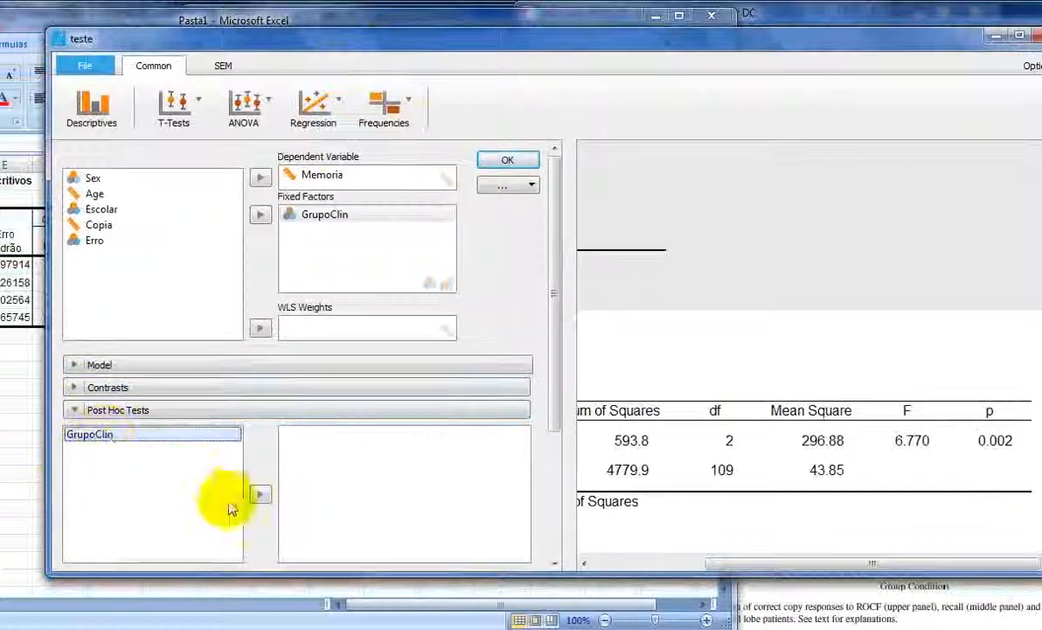
{"action": "left_click", "coordinate": [260, 495]}
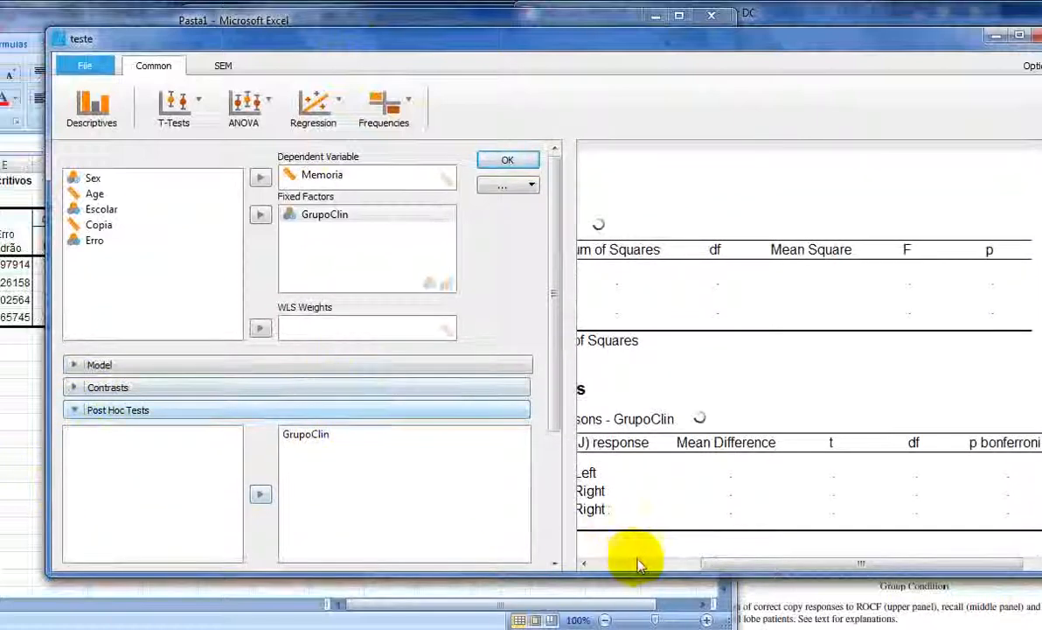
Step: Examine the Memoria post hoc comparisons between Control, Left and Right, including the Bonferroni p values
{"action": "left_click_drag", "start_coordinate": [711, 559], "coordinate": [605, 571]}
{"action": "left_click", "coordinate": [610, 564]}
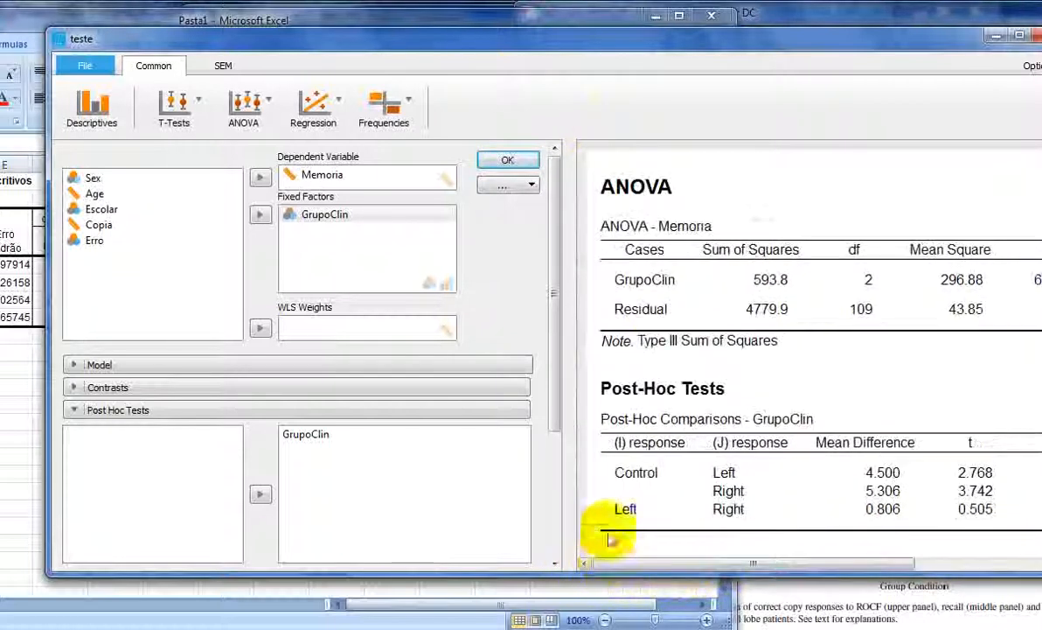
{"action": "left_click_drag", "start_coordinate": [668, 44], "coordinate": [603, 47]}
{"action": "scroll", "coordinate": [702, 344], "scroll_direction": "down", "scroll_amount": 5}
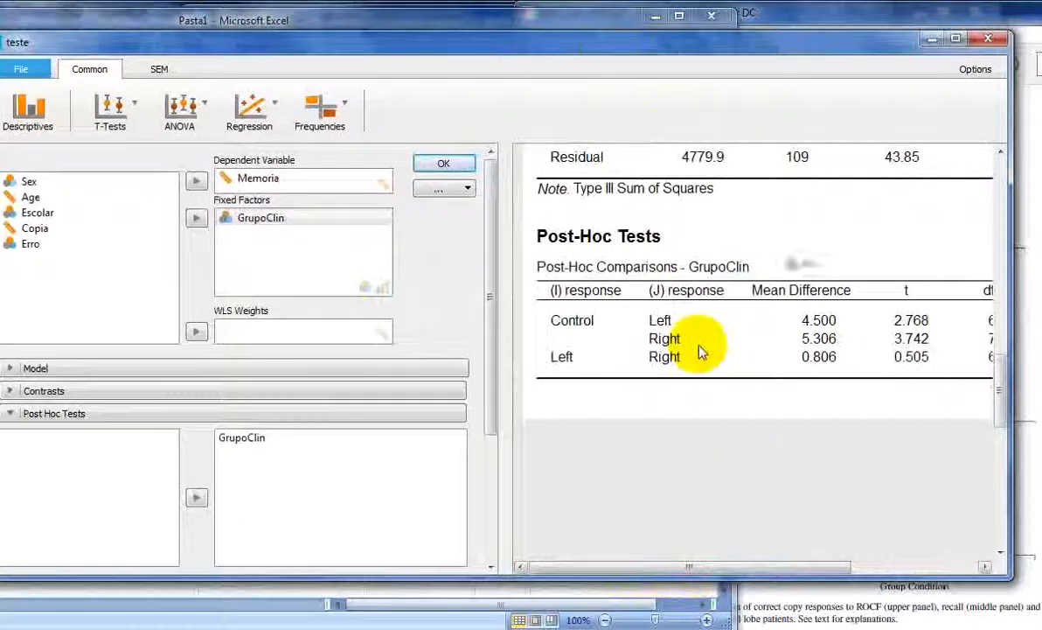
{"action": "scroll", "coordinate": [721, 268], "scroll_direction": "up", "scroll_amount": 3}
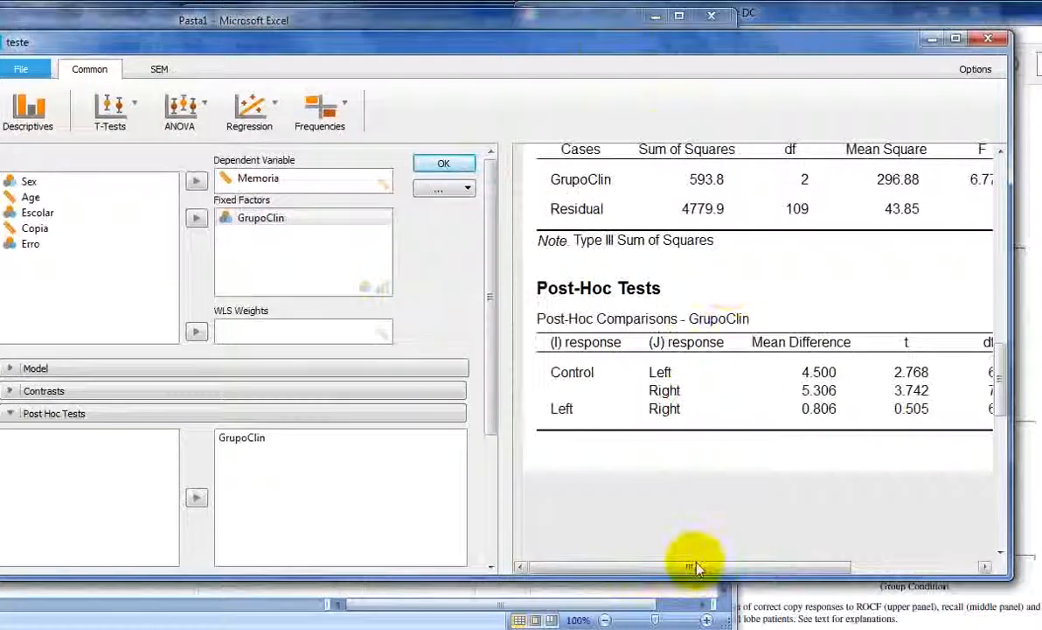
{"action": "left_click_drag", "start_coordinate": [702, 567], "coordinate": [826, 564]}
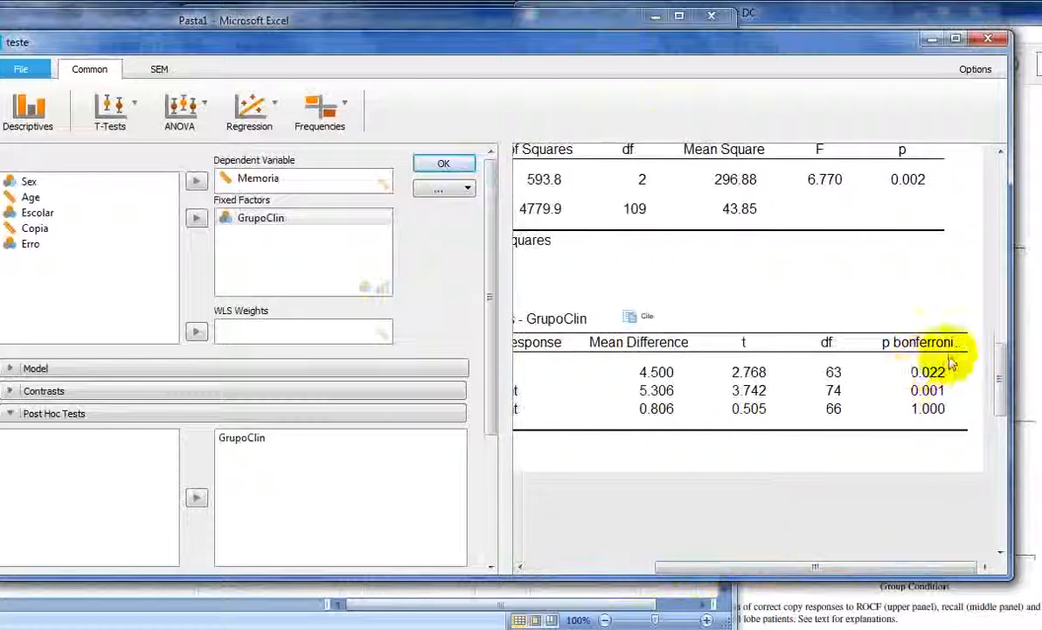
{"action": "left_click_drag", "start_coordinate": [833, 565], "coordinate": [594, 568]}
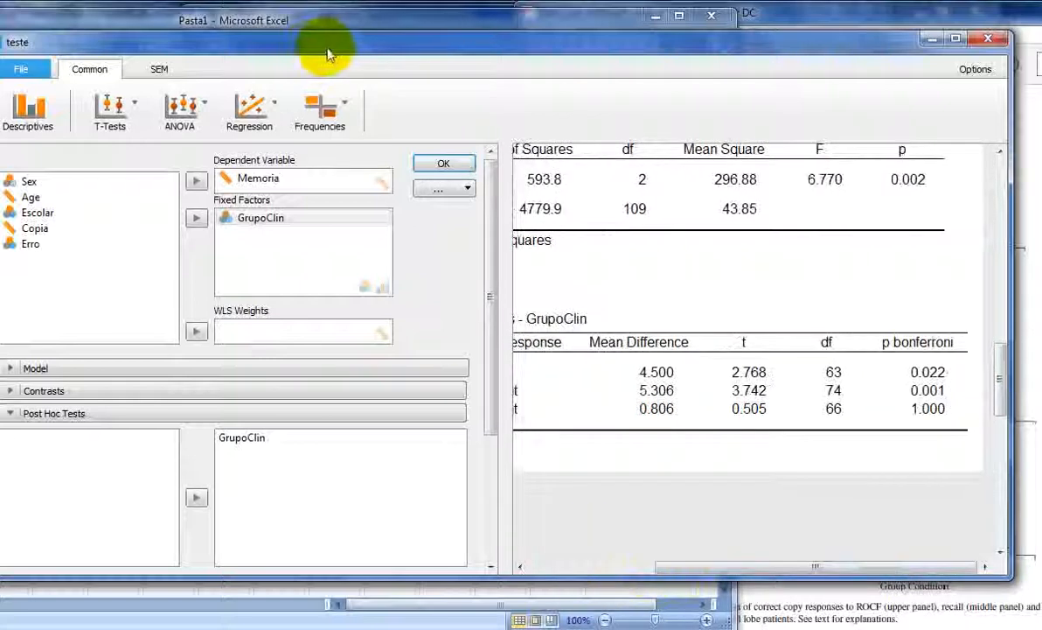
{"action": "left_click_drag", "start_coordinate": [329, 43], "coordinate": [395, 58]}
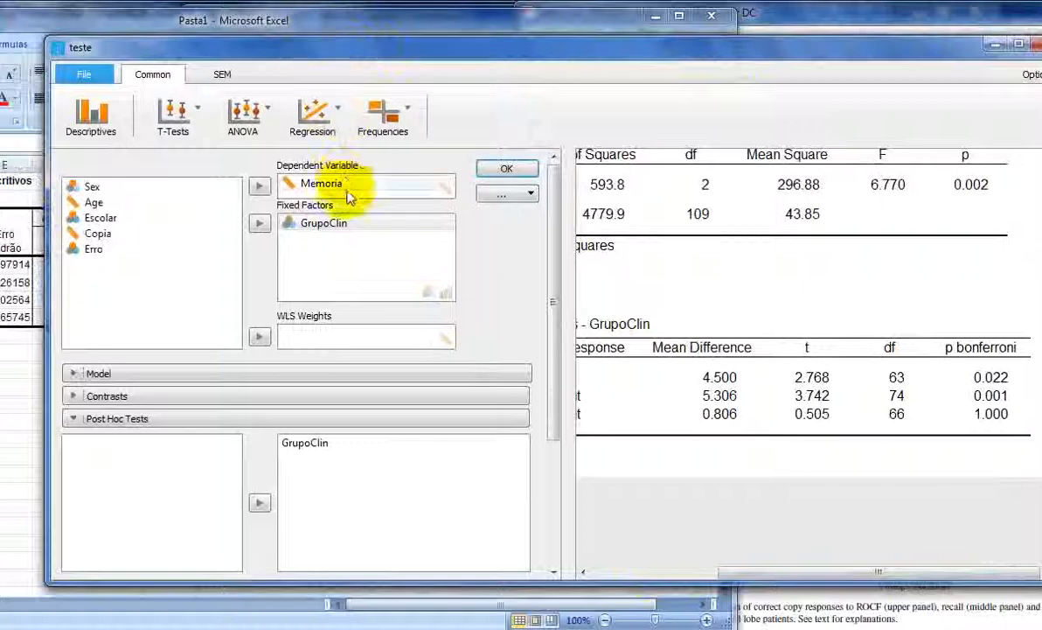
Step: Replace Memoria with Copia as the dependent variable of the ANOVA
{"action": "left_click", "coordinate": [282, 185]}
{"action": "left_click", "coordinate": [259, 187]}
{"action": "left_click", "coordinate": [105, 234]}
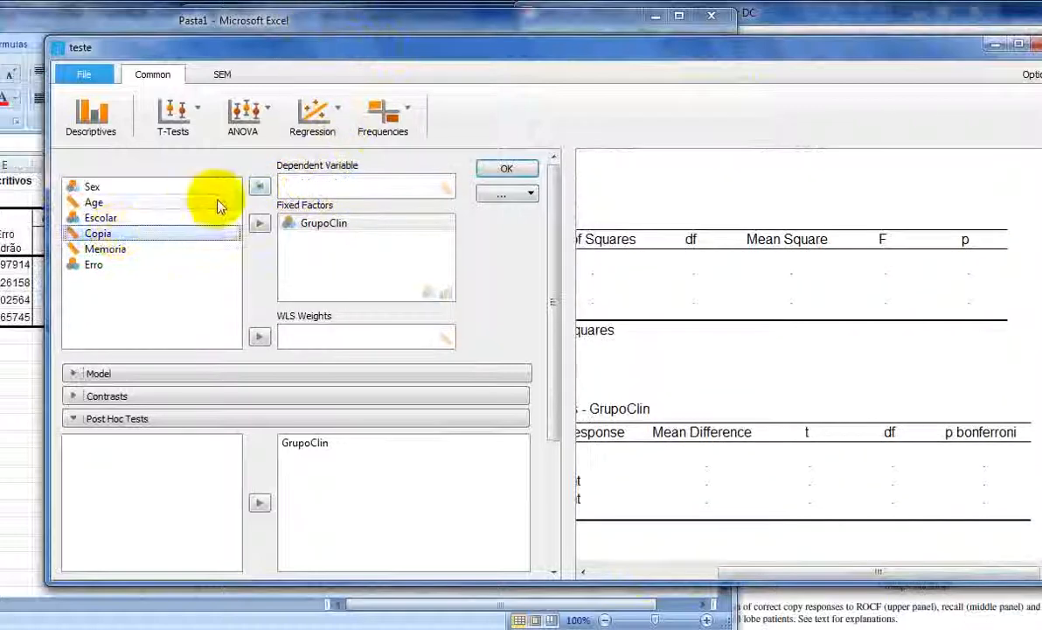
{"action": "left_click", "coordinate": [259, 186]}
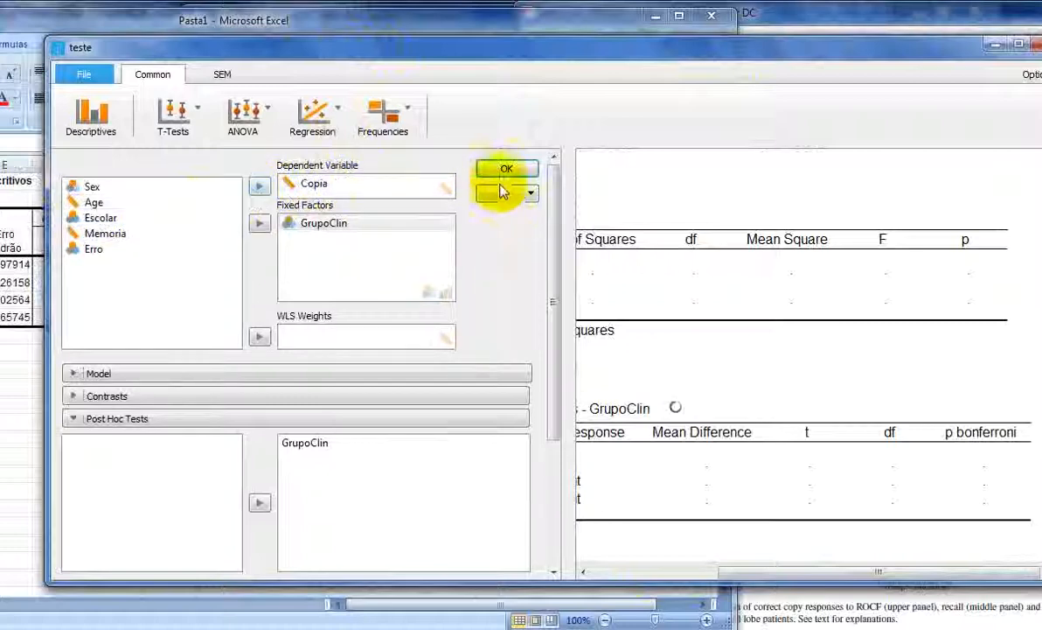
Step: Examine the Copia ANOVA table and the Bonferroni p values of its post hoc comparisons
{"action": "left_click", "coordinate": [345, 222]}
{"action": "left_click_drag", "start_coordinate": [732, 573], "coordinate": [640, 405]}
{"action": "left_click", "coordinate": [623, 571]}
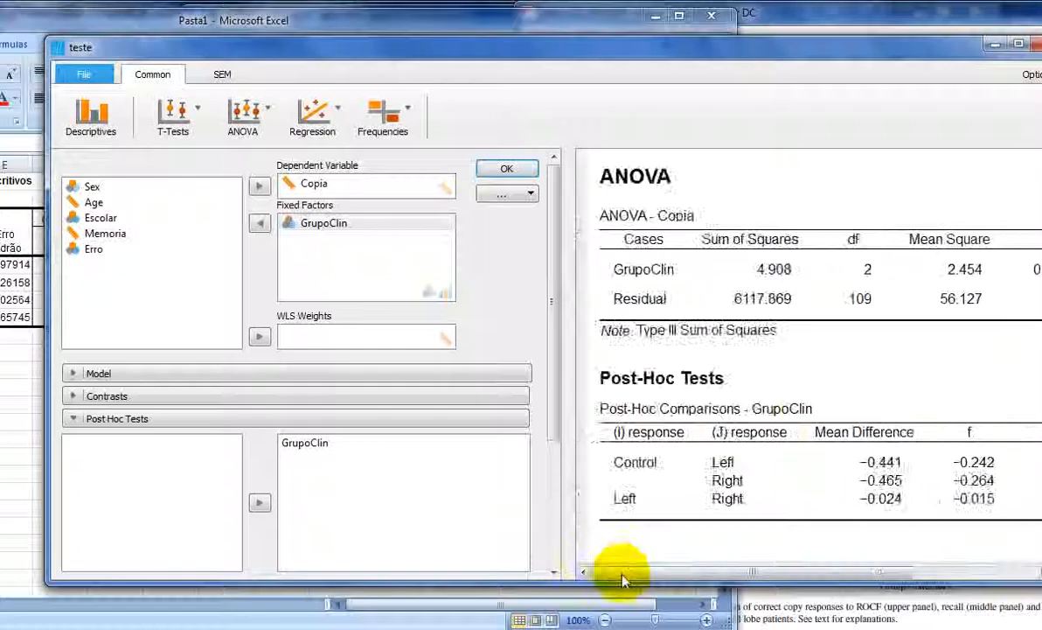
{"action": "left_click_drag", "start_coordinate": [774, 58], "coordinate": [703, 68]}
{"action": "left_click", "coordinate": [931, 583]}
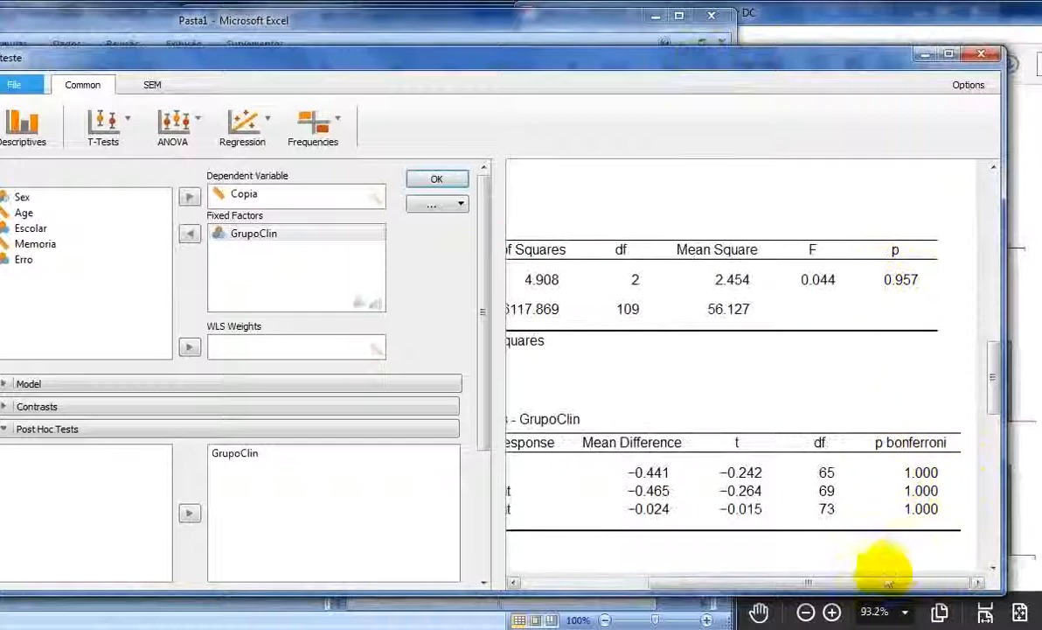
{"action": "left_click_drag", "start_coordinate": [877, 584], "coordinate": [529, 570]}
{"action": "left_click_drag", "start_coordinate": [341, 69], "coordinate": [407, 63]}
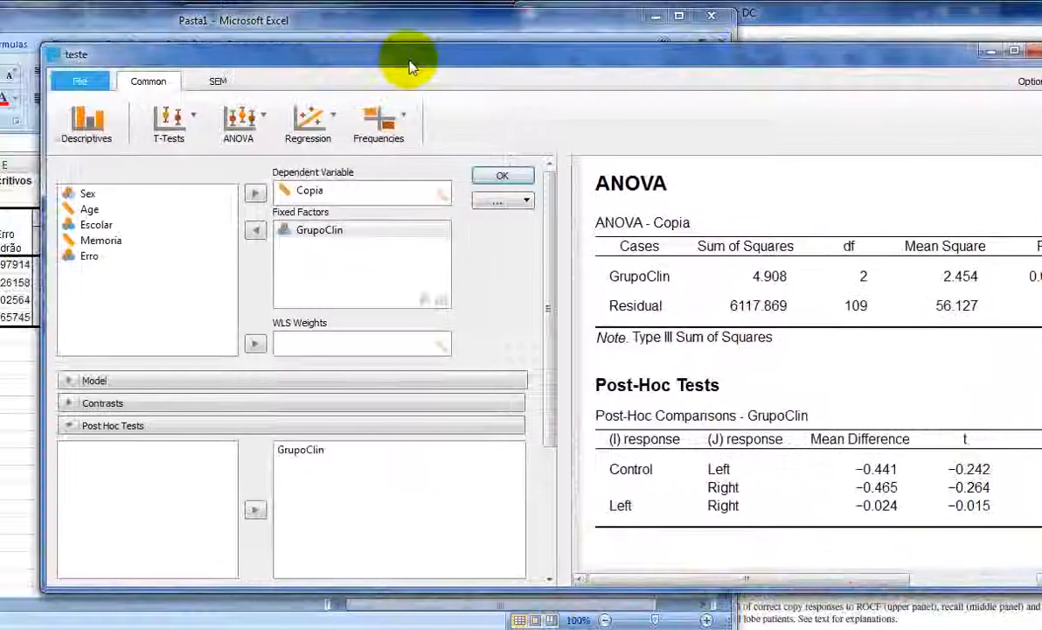
{"action": "left_click", "coordinate": [254, 131]}
{"action": "left_click", "coordinate": [200, 129]}
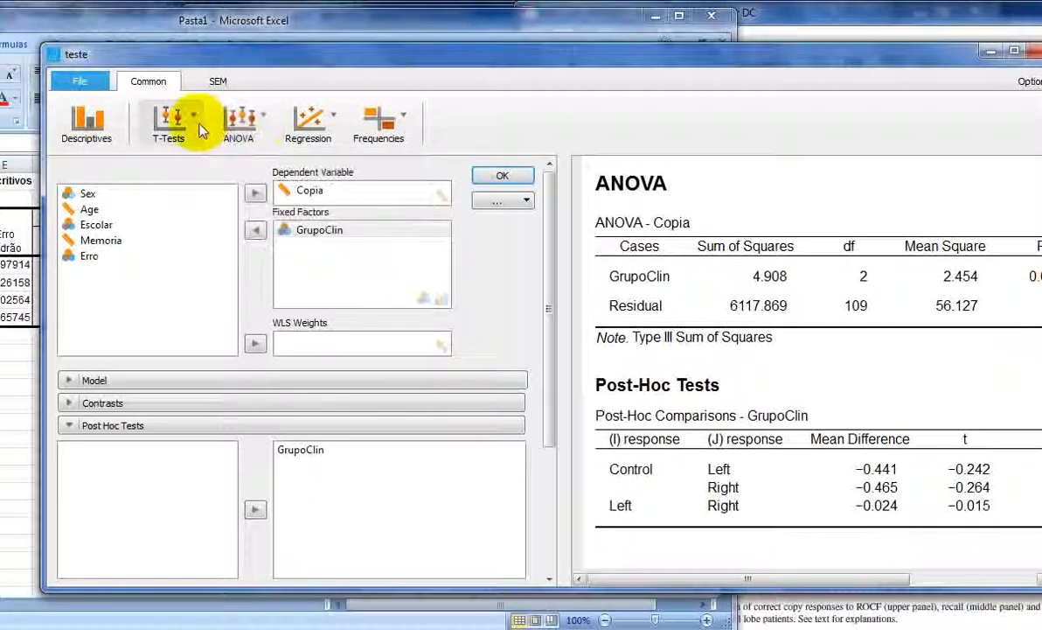
{"action": "left_click", "coordinate": [194, 127]}
{"action": "left_click", "coordinate": [258, 129]}
{"action": "left_click", "coordinate": [258, 128]}
{"action": "left_click", "coordinate": [322, 118]}
{"action": "left_click", "coordinate": [325, 120]}
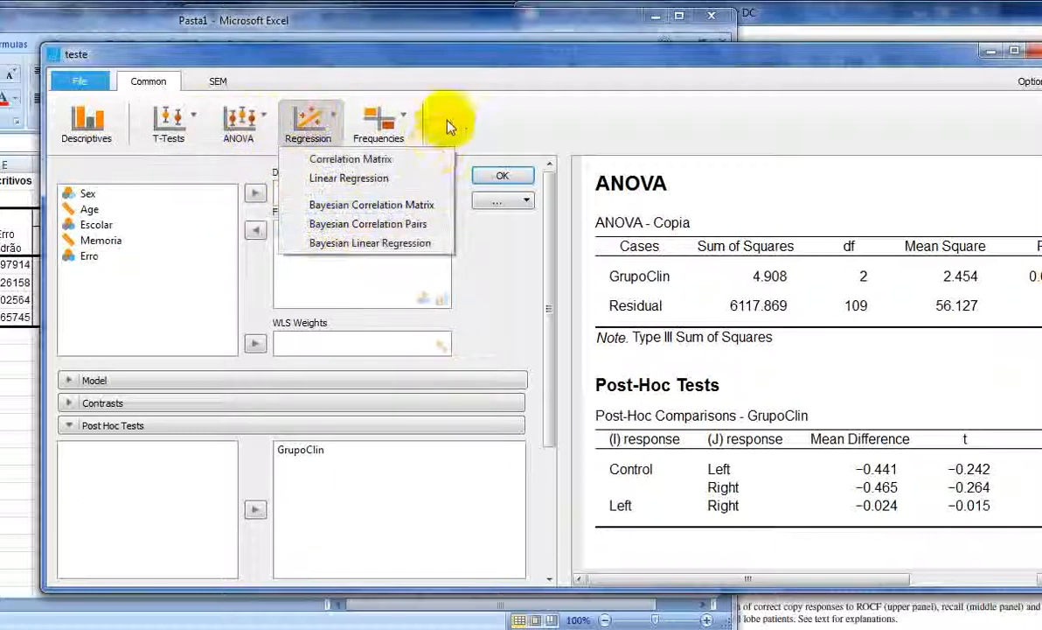
{"action": "left_click", "coordinate": [463, 61]}
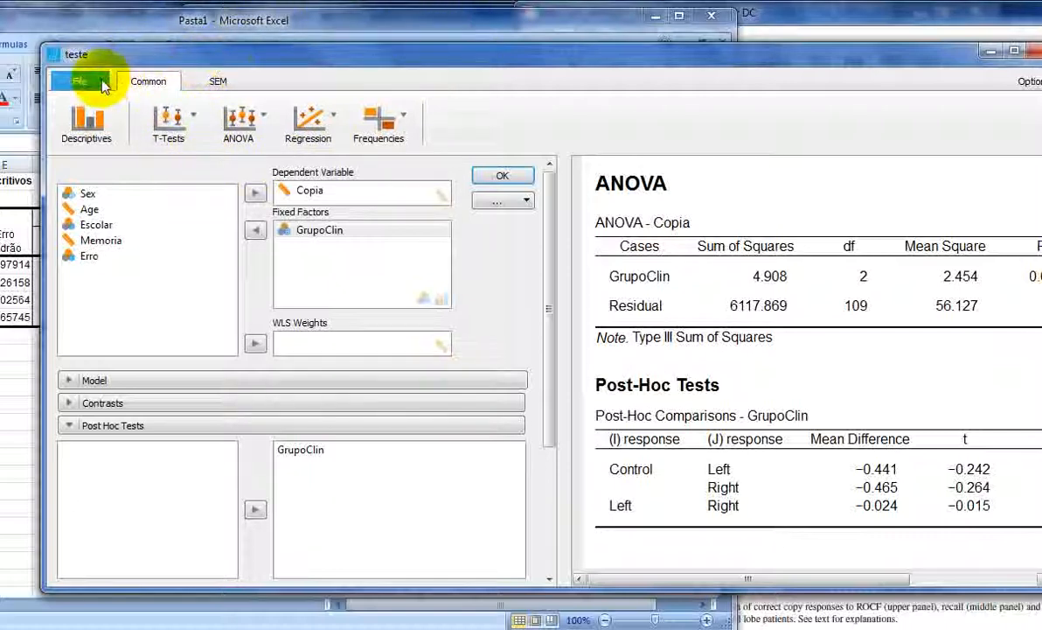
{"action": "key", "text": "super"}
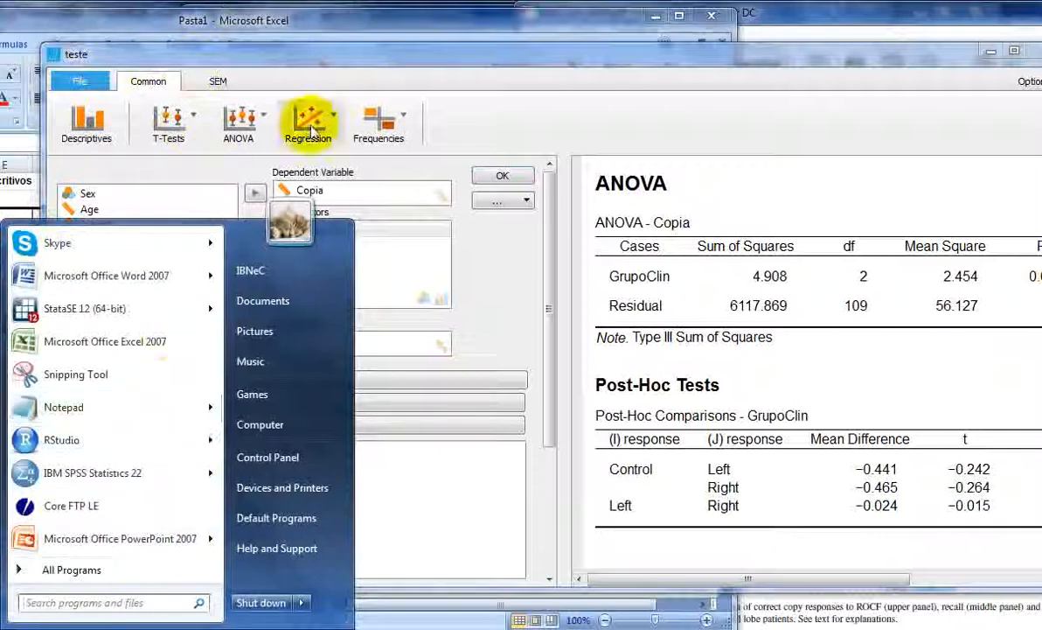
{"action": "left_click", "coordinate": [313, 79]}
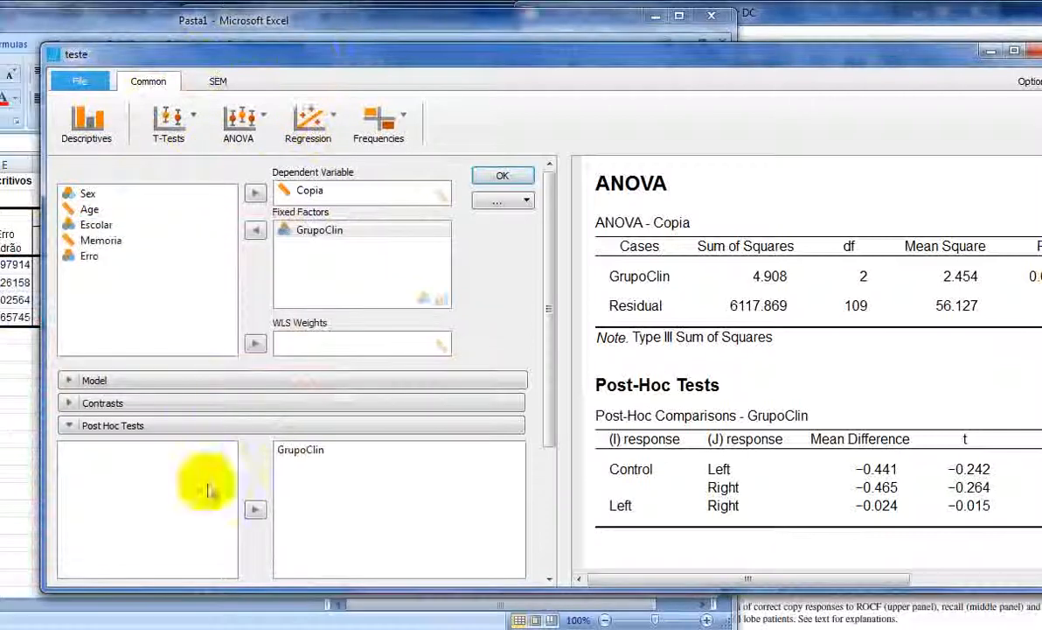
Step: Switch to the Excel workbook and enter JASP in an empty column G cell below the descriptives table
{"action": "left_click", "coordinate": [12, 425]}
{"action": "left_click", "coordinate": [115, 420]}
{"action": "type", "text": "JASP"}
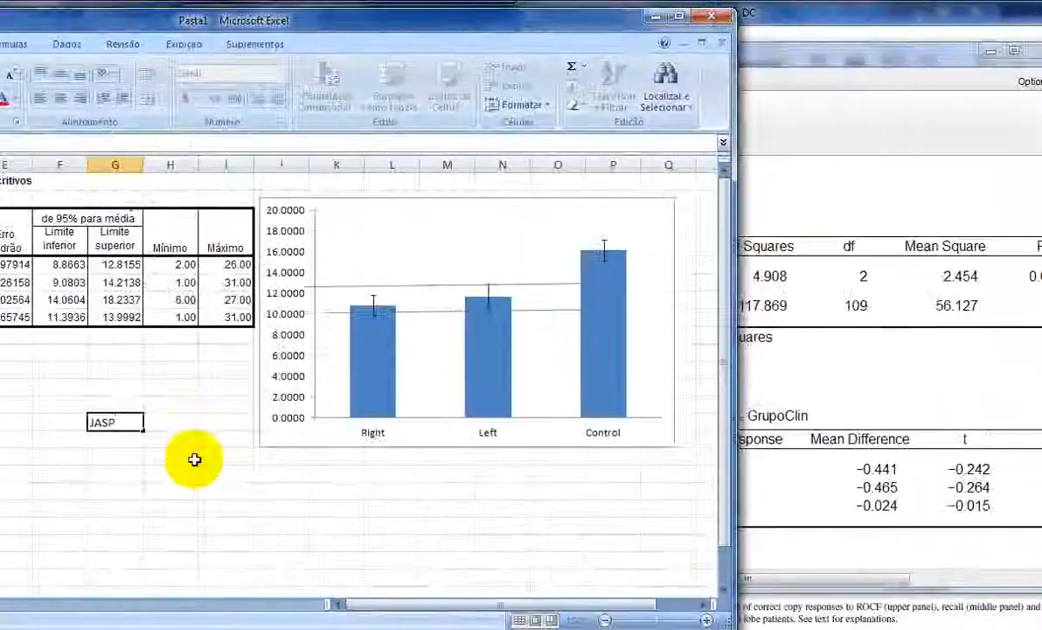
Step: Switch to the Word notes and review the ANOVA assumptions, highlighting the (KS / SW) tests in the normality item
{"action": "left_click", "coordinate": [459, 625]}
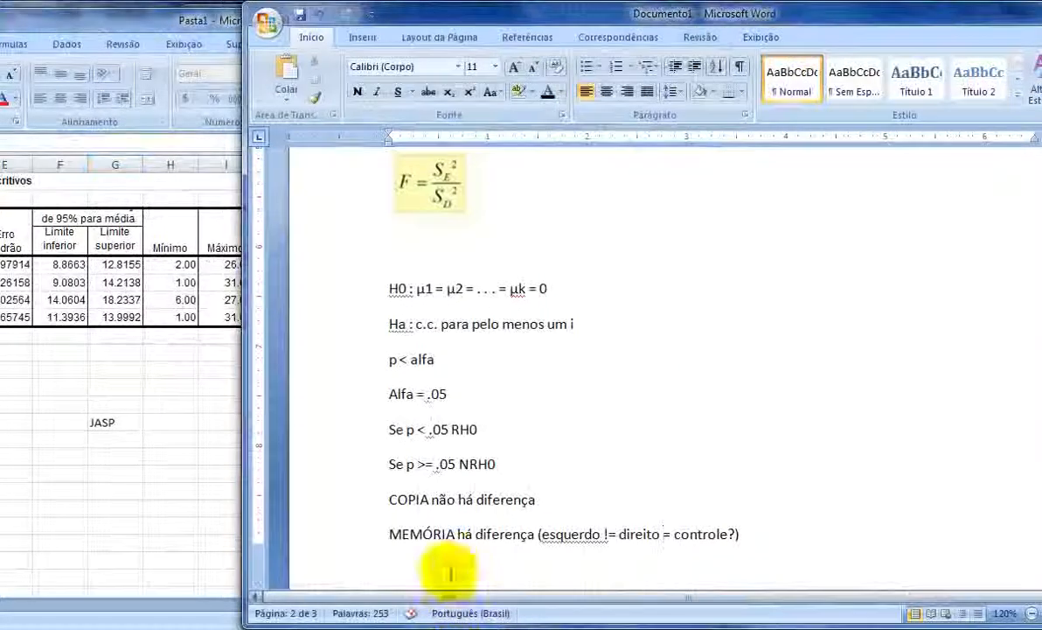
{"action": "left_click_drag", "start_coordinate": [599, 15], "coordinate": [515, 16]}
{"action": "scroll", "coordinate": [617, 402], "scroll_direction": "up", "scroll_amount": 15}
{"action": "scroll", "coordinate": [628, 409], "scroll_direction": "up", "scroll_amount": 9}
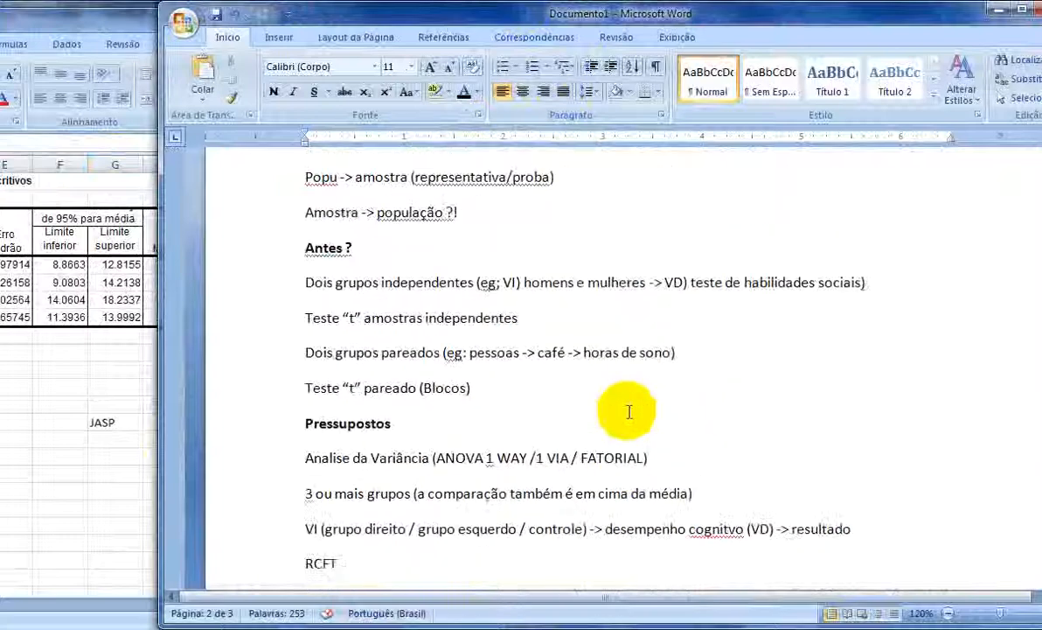
{"action": "scroll", "coordinate": [367, 420], "scroll_direction": "down", "scroll_amount": 4}
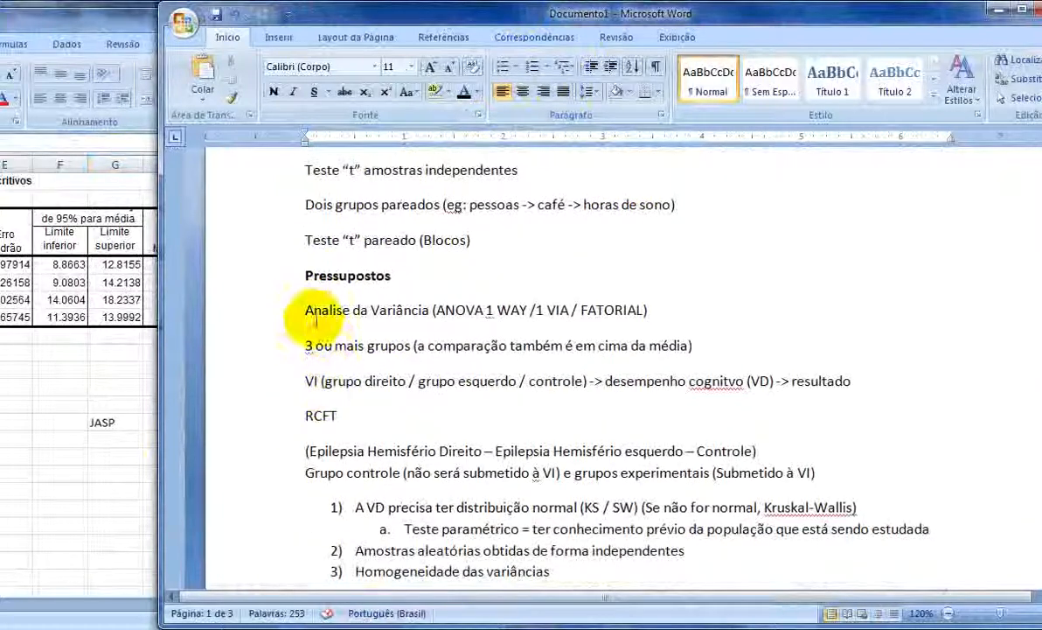
{"action": "scroll", "coordinate": [303, 314], "scroll_direction": "down", "scroll_amount": 2}
{"action": "left_click_drag", "start_coordinate": [365, 409], "coordinate": [582, 399]}
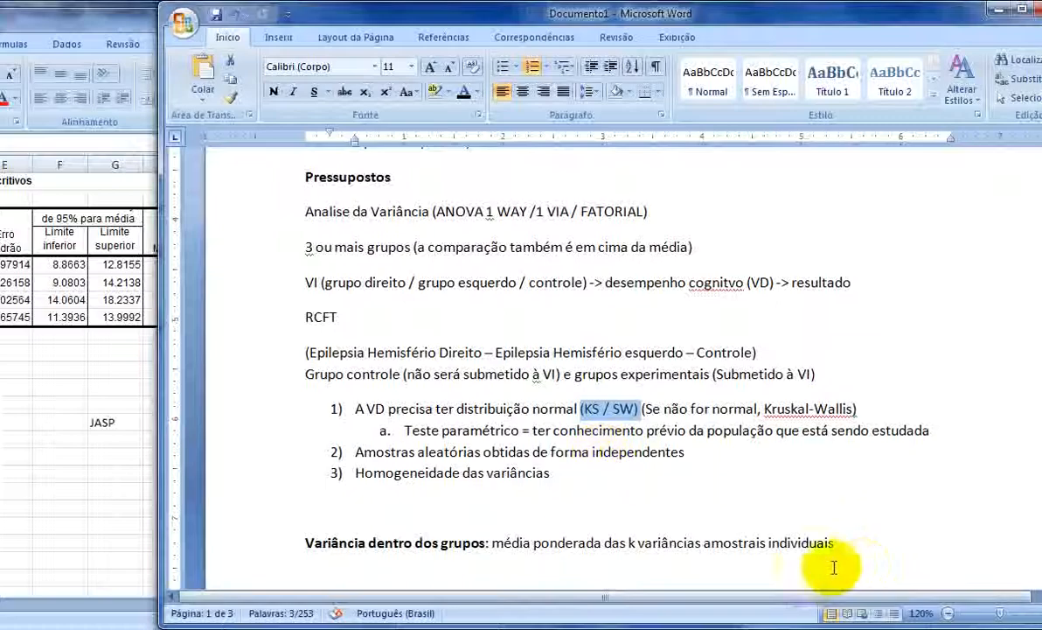
Step: Switch to the SPSS data editor, open the Explore analysis from descriptive statistics and reset its previous settings
{"action": "left_click", "coordinate": [396, 628]}
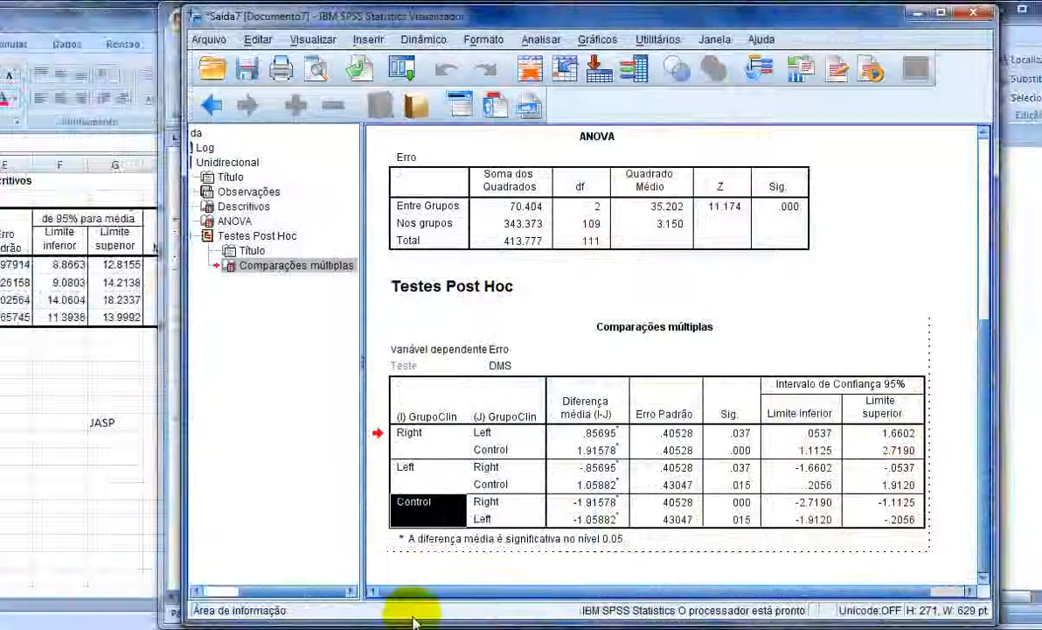
{"action": "left_click", "coordinate": [342, 573]}
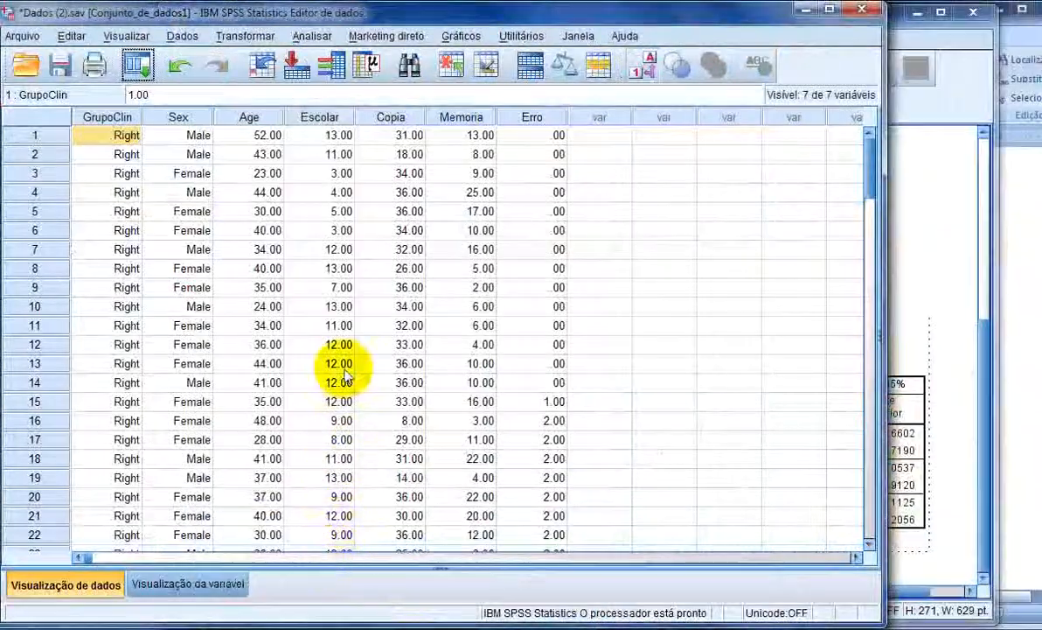
{"action": "left_click", "coordinate": [327, 39]}
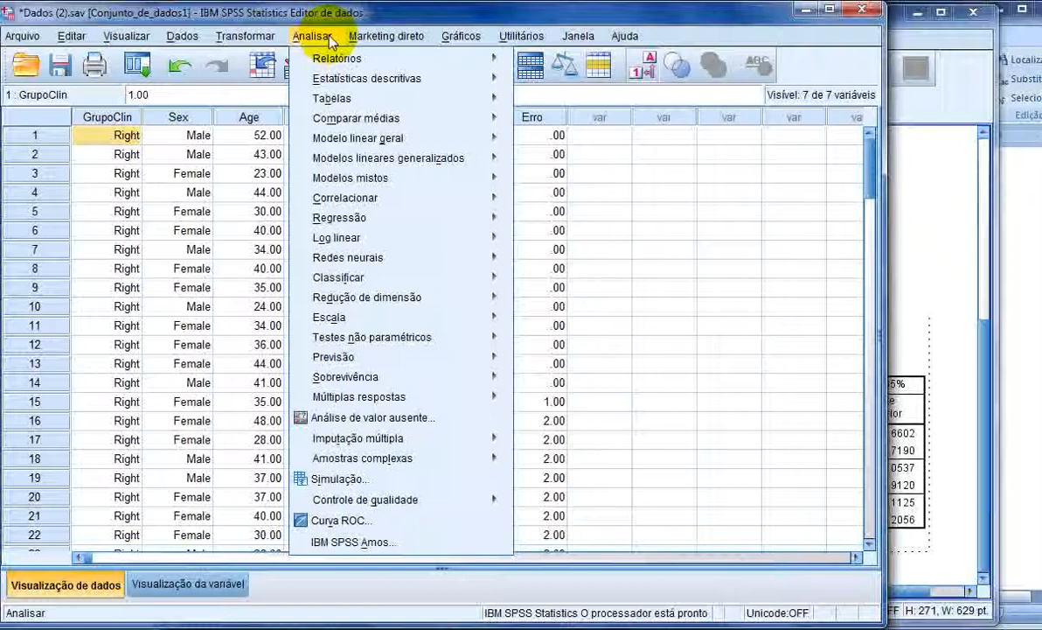
{"action": "mouse_move", "coordinate": [396, 82]}
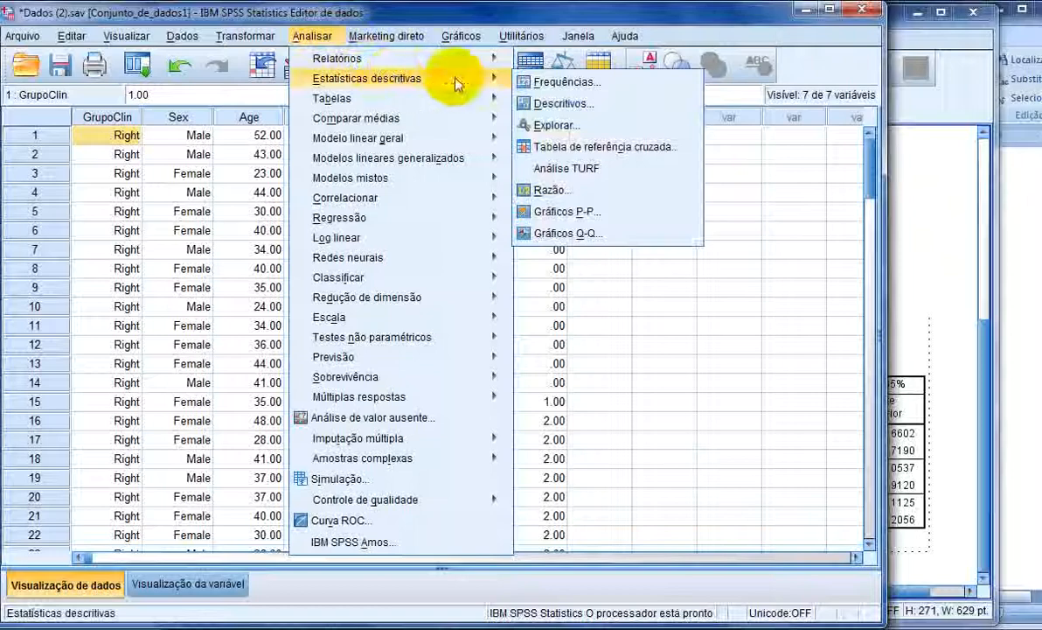
{"action": "left_click", "coordinate": [573, 127]}
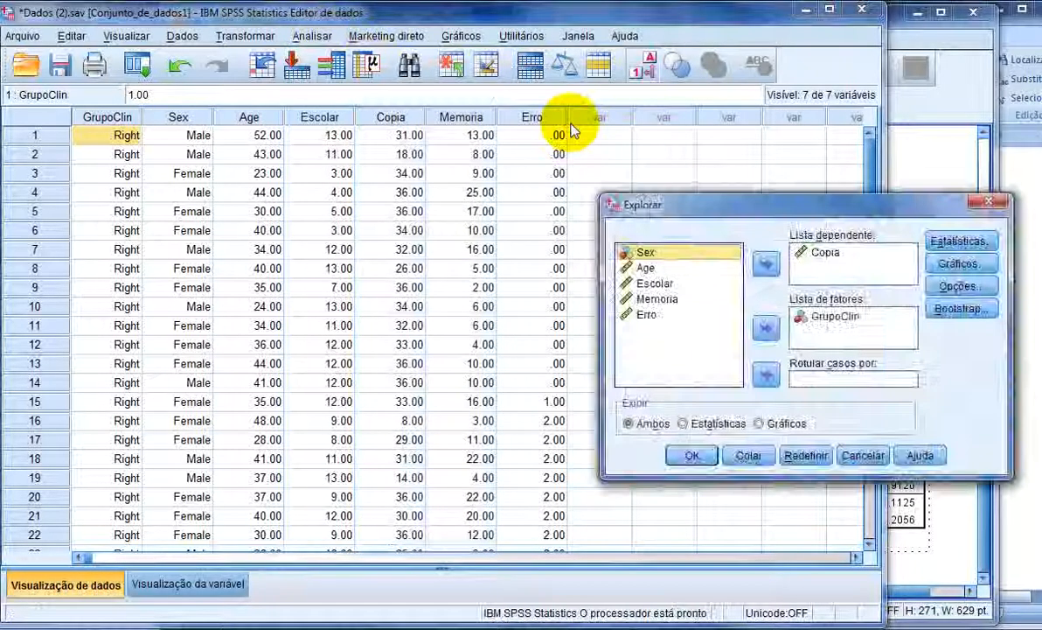
{"action": "left_click_drag", "start_coordinate": [707, 221], "coordinate": [479, 187]}
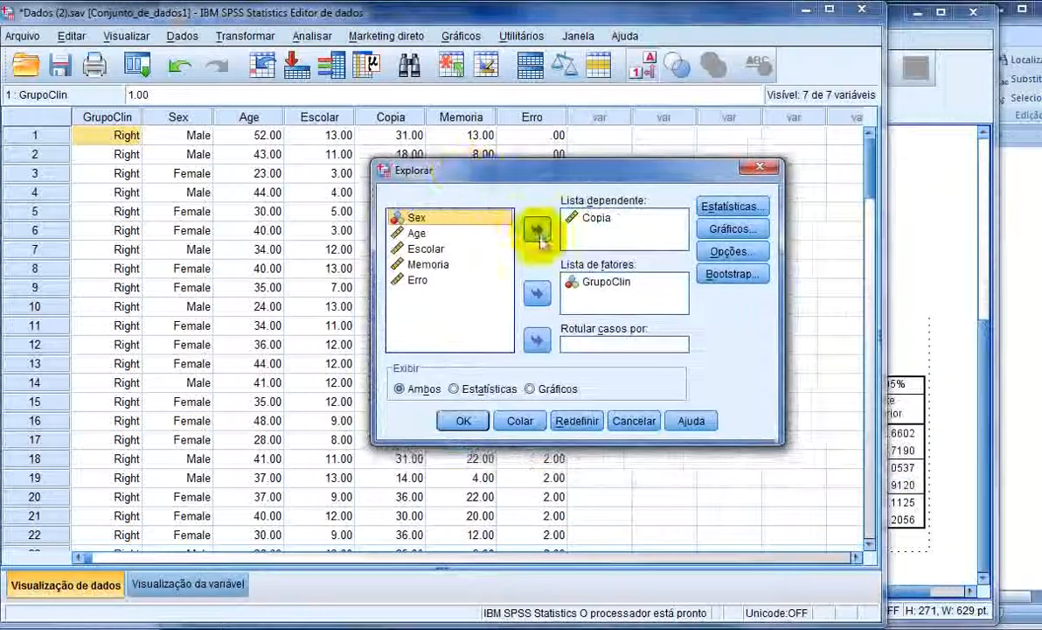
{"action": "left_click", "coordinate": [578, 421]}
Step: Assign GrupoClin as the factor and Copia as the dependent variable of the Explore analysis
{"action": "left_click", "coordinate": [427, 217]}
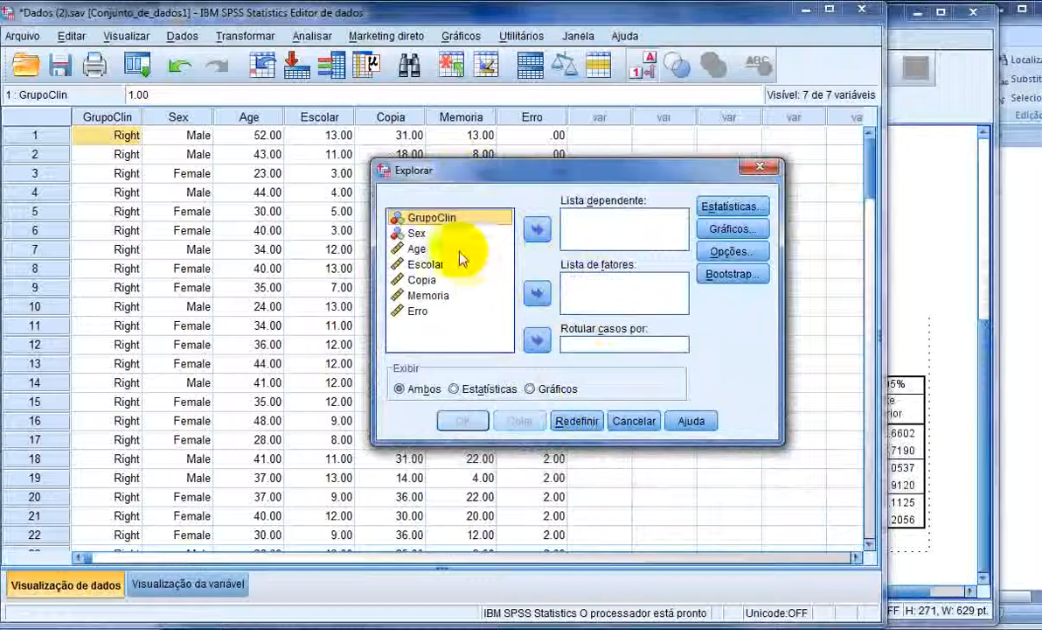
{"action": "left_click", "coordinate": [537, 293]}
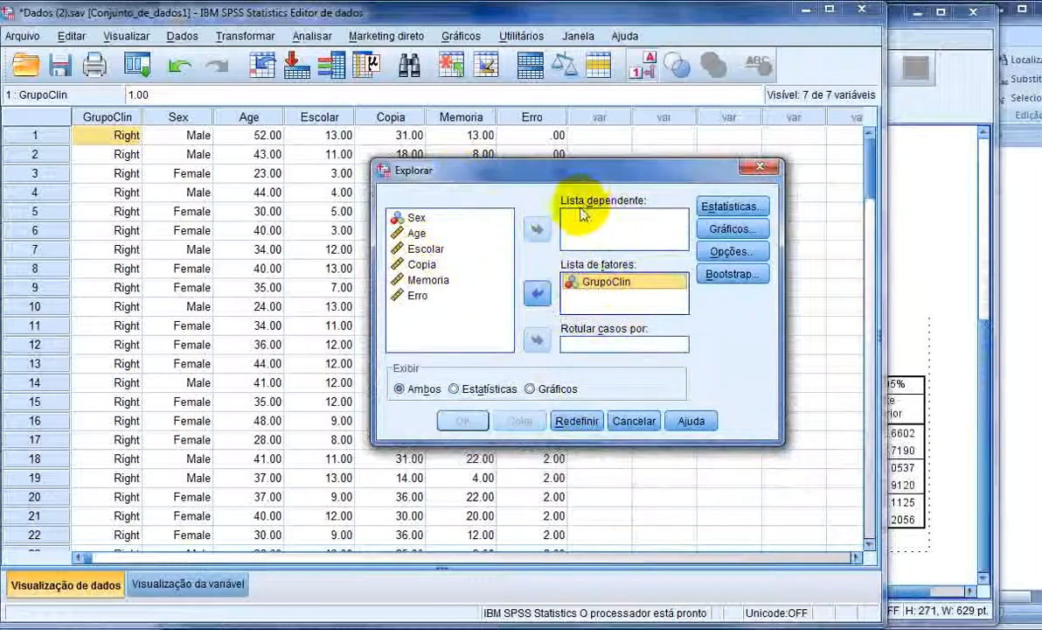
{"action": "left_click", "coordinate": [444, 263]}
{"action": "left_click", "coordinate": [536, 230]}
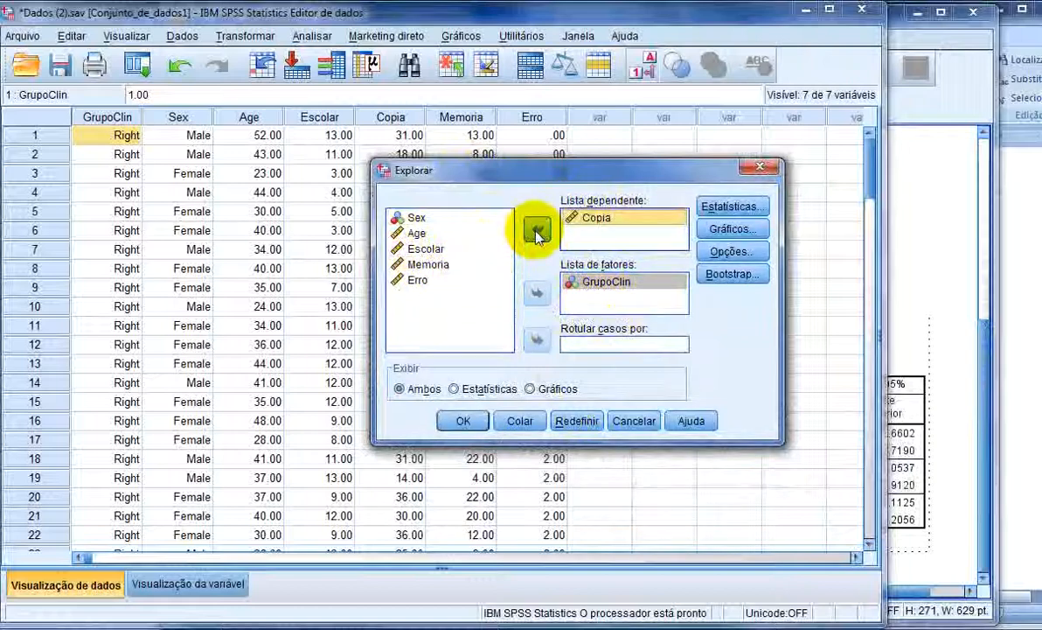
Step: Keep descriptives with a 95% confidence interval and enable normality plots with tests for the Explore analysis
{"action": "left_click", "coordinate": [704, 207]}
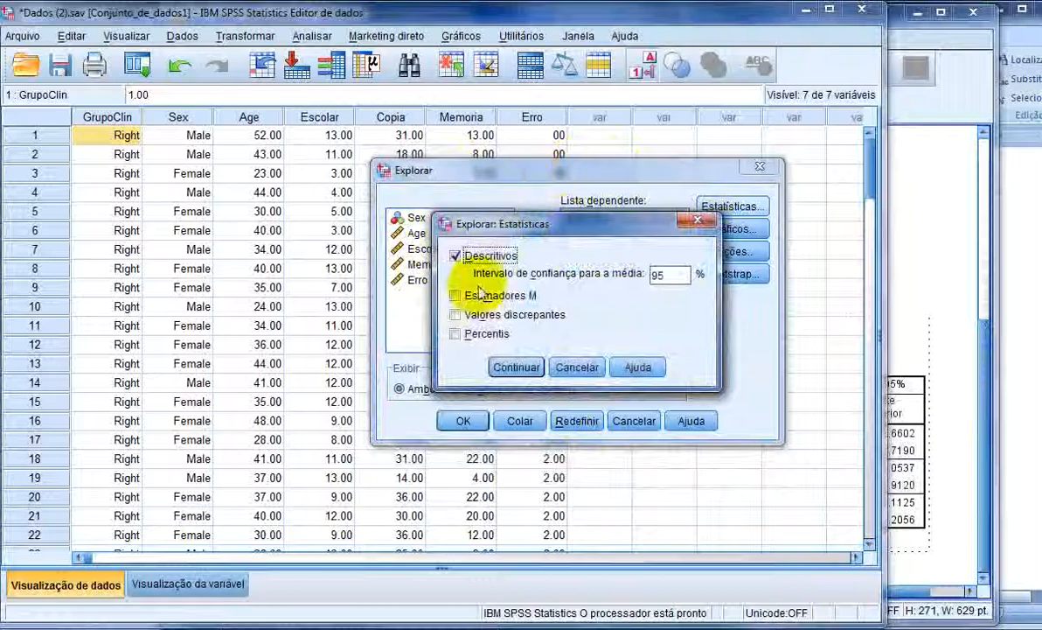
{"action": "left_click", "coordinate": [530, 367]}
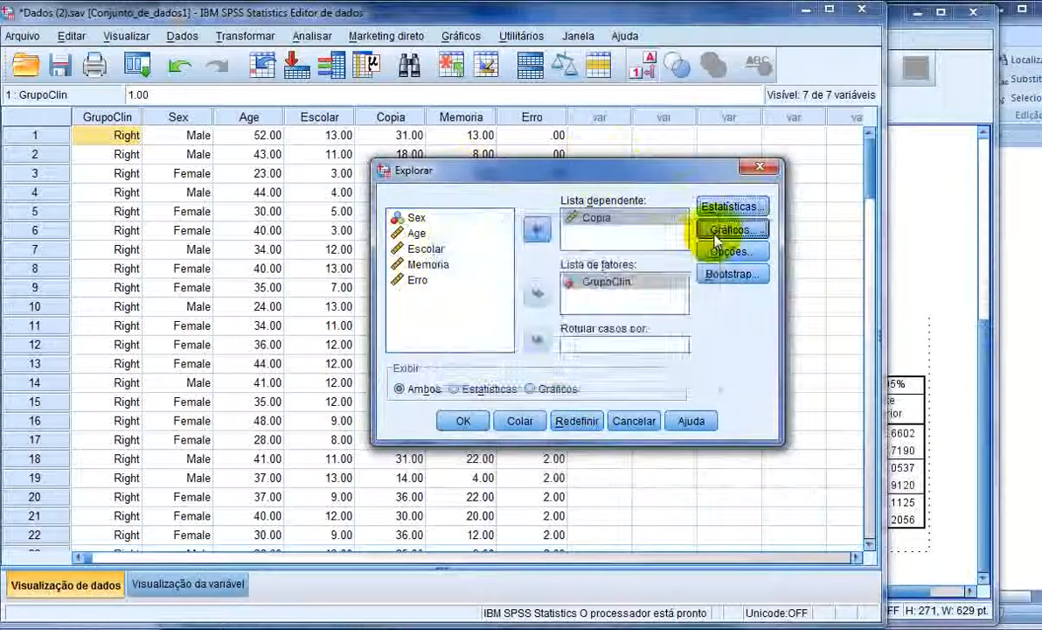
{"action": "left_click", "coordinate": [717, 232]}
{"action": "left_click_drag", "start_coordinate": [709, 205], "coordinate": [404, 203]}
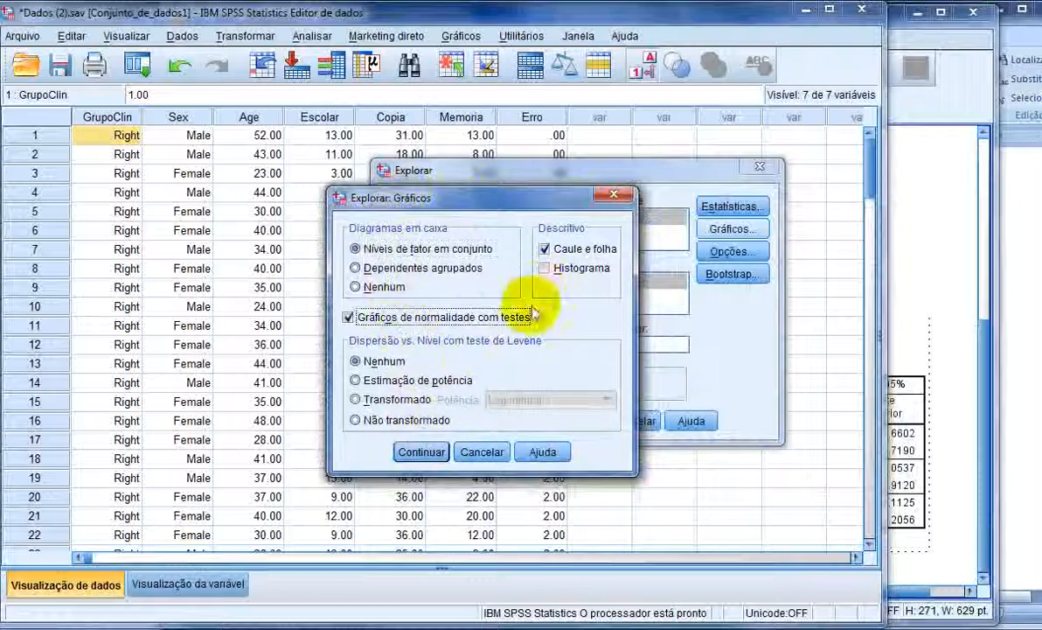
{"action": "left_click", "coordinate": [444, 453]}
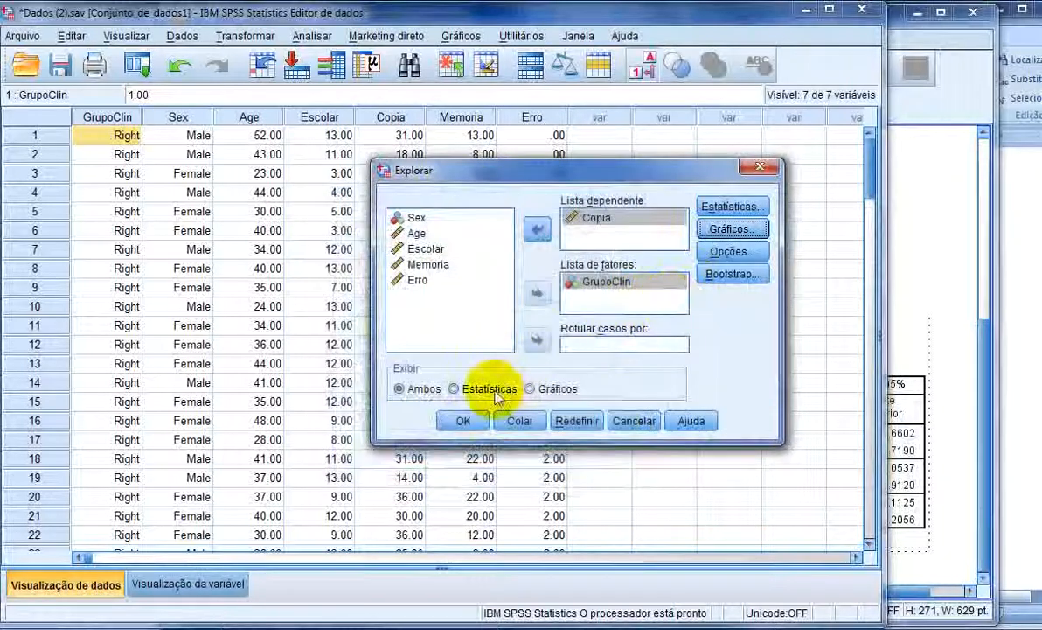
Step: Check the missing-value and bootstrap options without changing them, and run the Explore analysis
{"action": "left_click", "coordinate": [730, 254]}
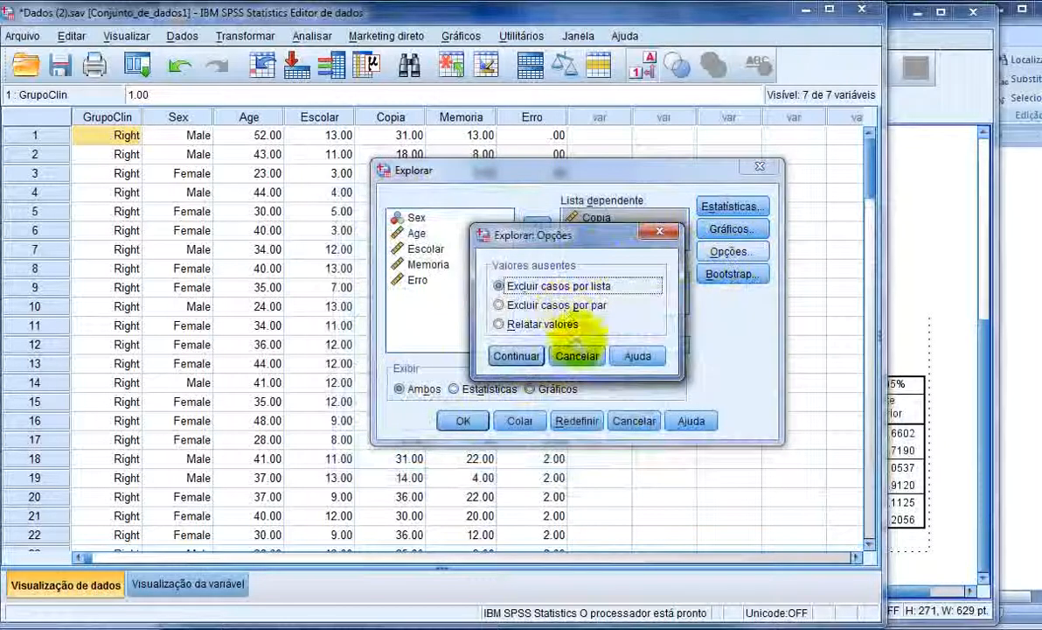
{"action": "left_click", "coordinate": [582, 353]}
{"action": "left_click", "coordinate": [713, 282]}
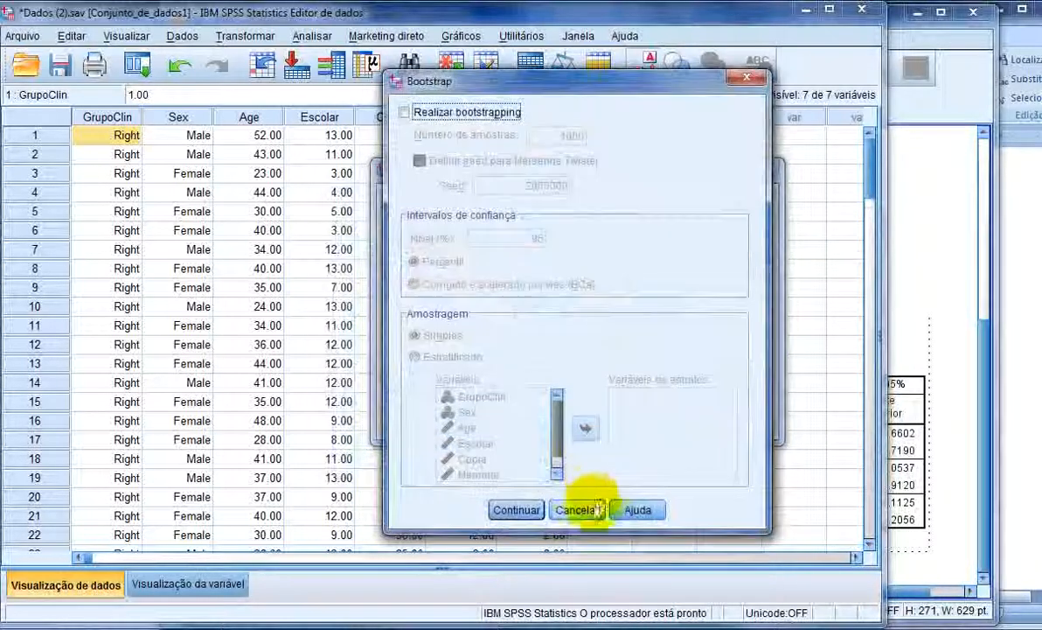
{"action": "left_click", "coordinate": [592, 507]}
{"action": "left_click", "coordinate": [465, 421]}
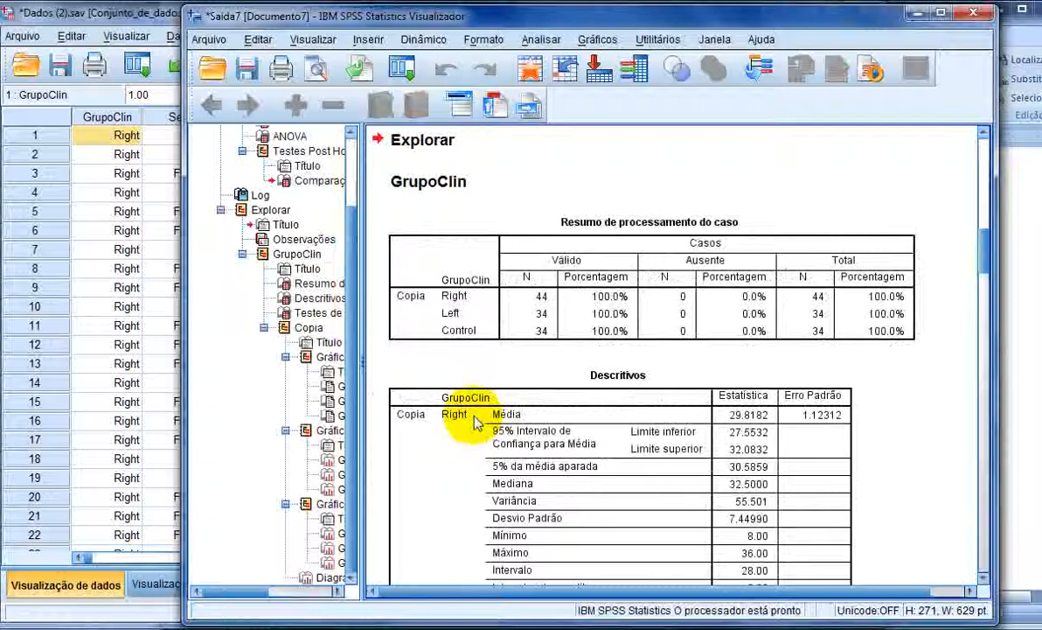
Step: Examine the Kolmogorov-Smirnov and Shapiro-Wilk significance values of Copia for the Right, Left and Control groups
{"action": "scroll", "coordinate": [528, 306], "scroll_direction": "down", "scroll_amount": 15}
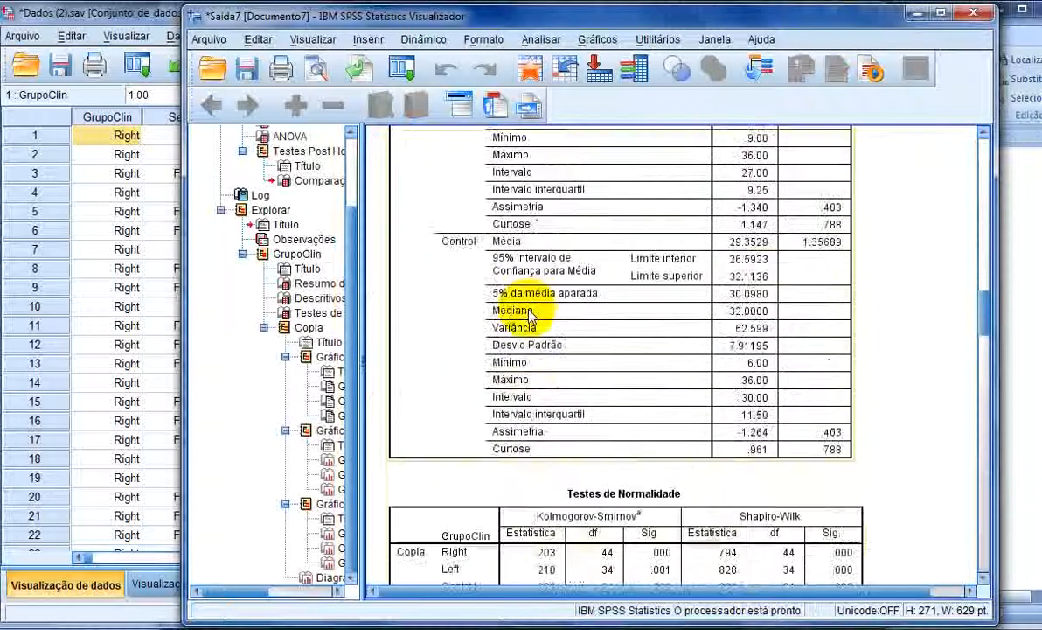
{"action": "scroll", "coordinate": [528, 318], "scroll_direction": "down", "scroll_amount": 15}
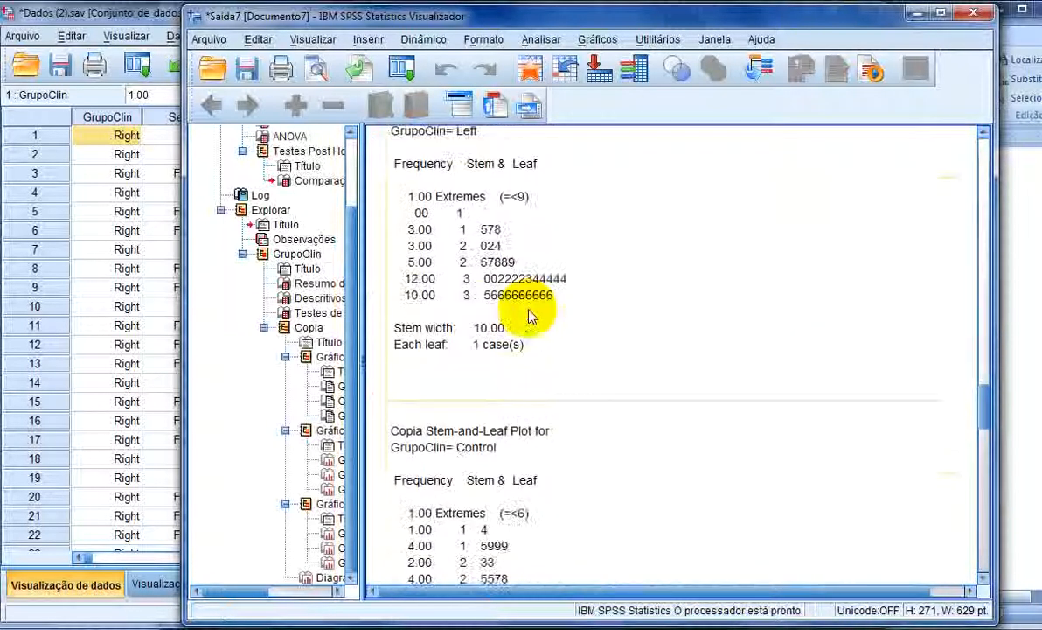
{"action": "scroll", "coordinate": [529, 317], "scroll_direction": "up", "scroll_amount": 15}
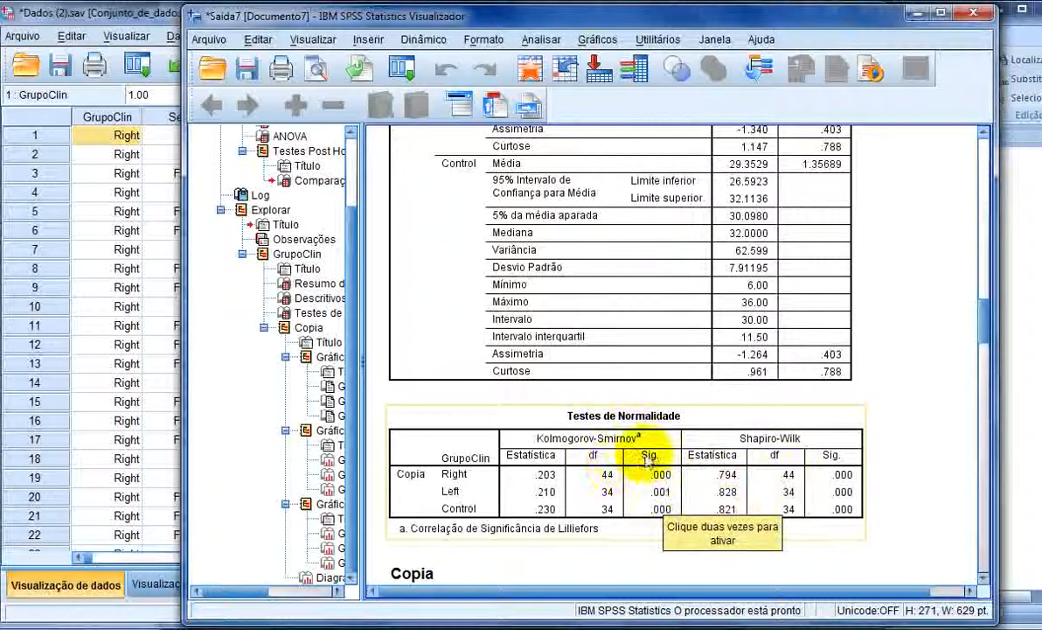
Step: Examine the case summary and the Copia descriptives, focusing on skewness and kurtosis of the Right group
{"action": "scroll", "coordinate": [649, 472], "scroll_direction": "up", "scroll_amount": 5}
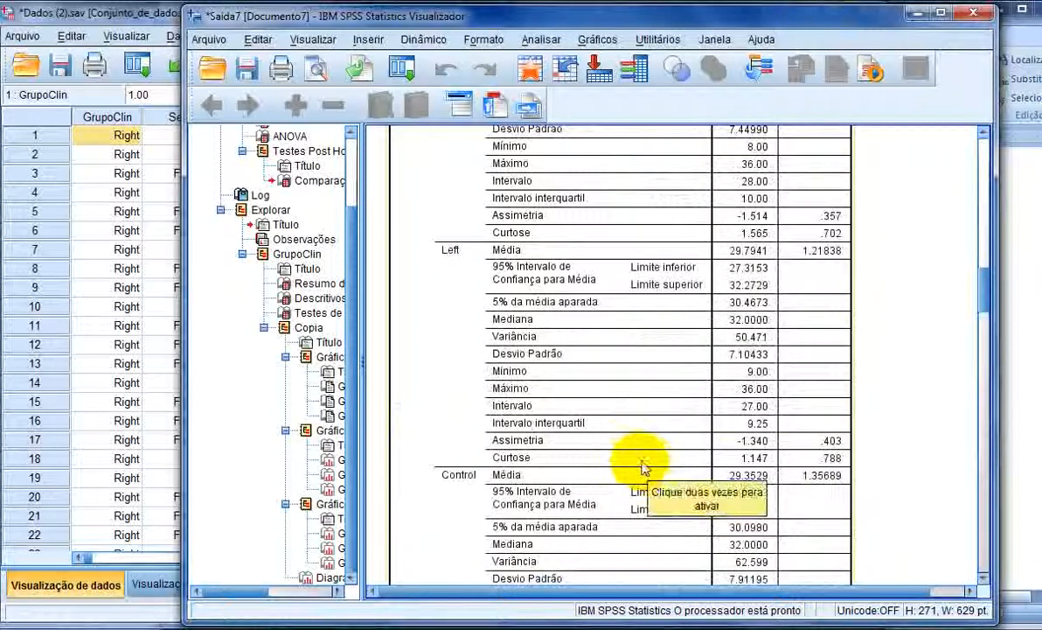
{"action": "scroll", "coordinate": [640, 468], "scroll_direction": "up", "scroll_amount": 5}
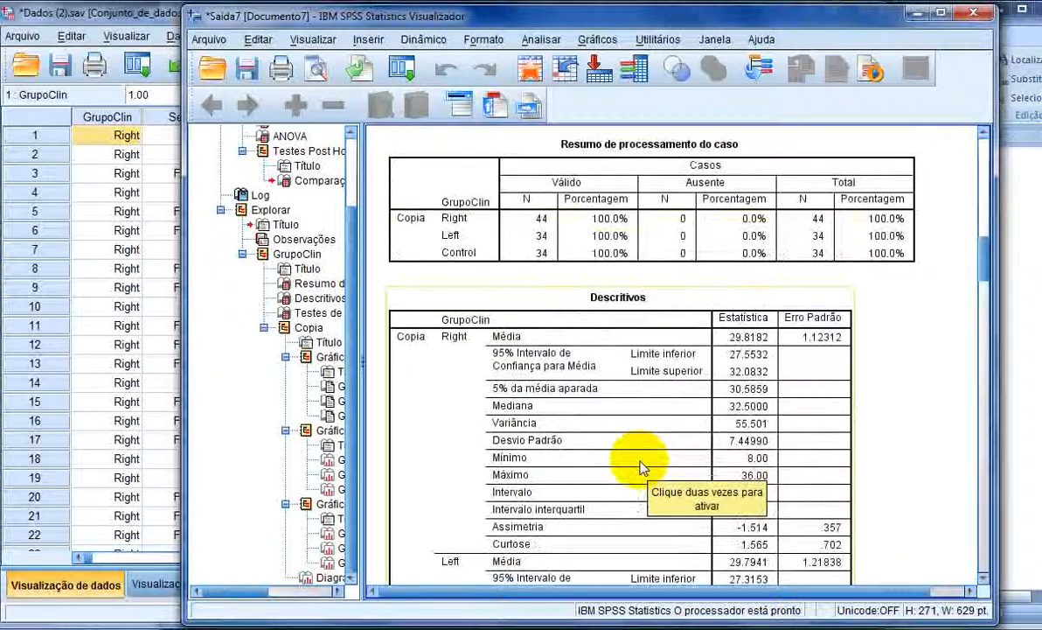
{"action": "scroll", "coordinate": [640, 468], "scroll_direction": "up", "scroll_amount": 5}
{"action": "scroll", "coordinate": [640, 468], "scroll_direction": "down", "scroll_amount": 4}
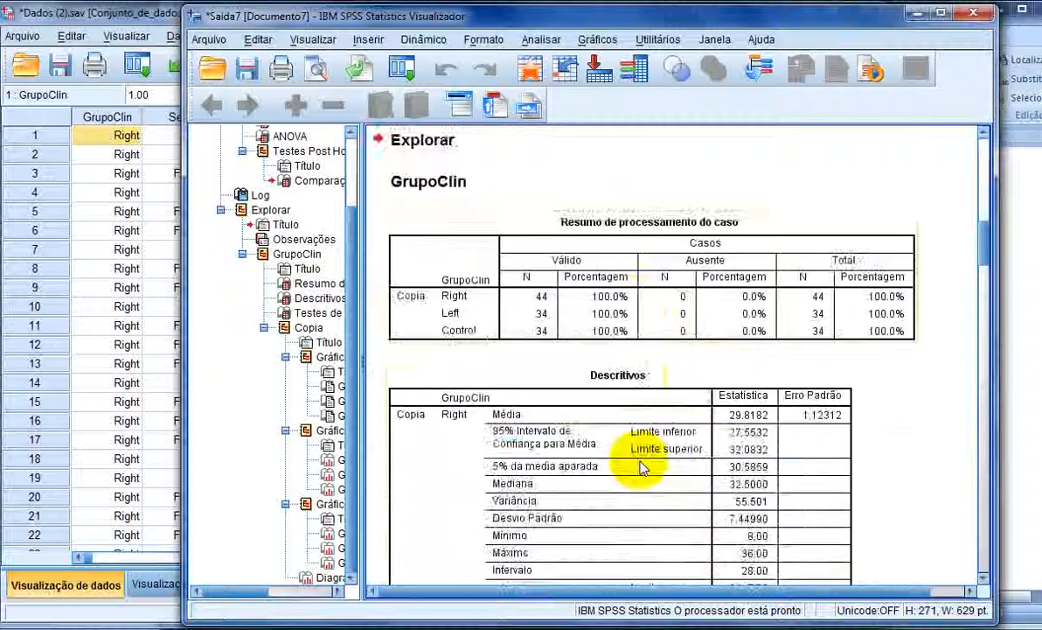
{"action": "scroll", "coordinate": [640, 468], "scroll_direction": "down", "scroll_amount": 1}
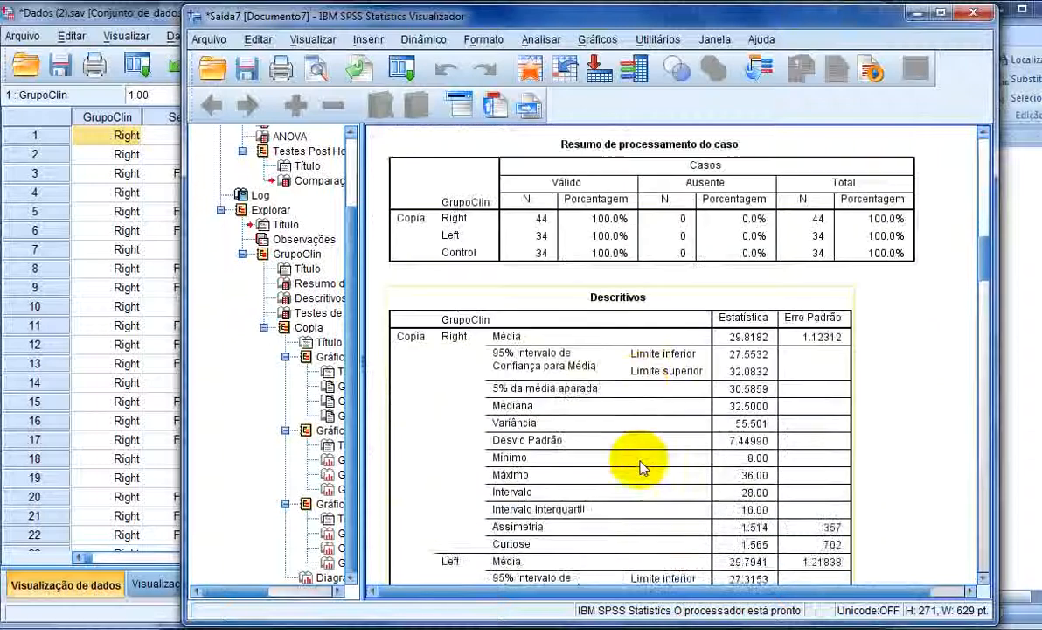
{"action": "double_click", "coordinate": [551, 536]}
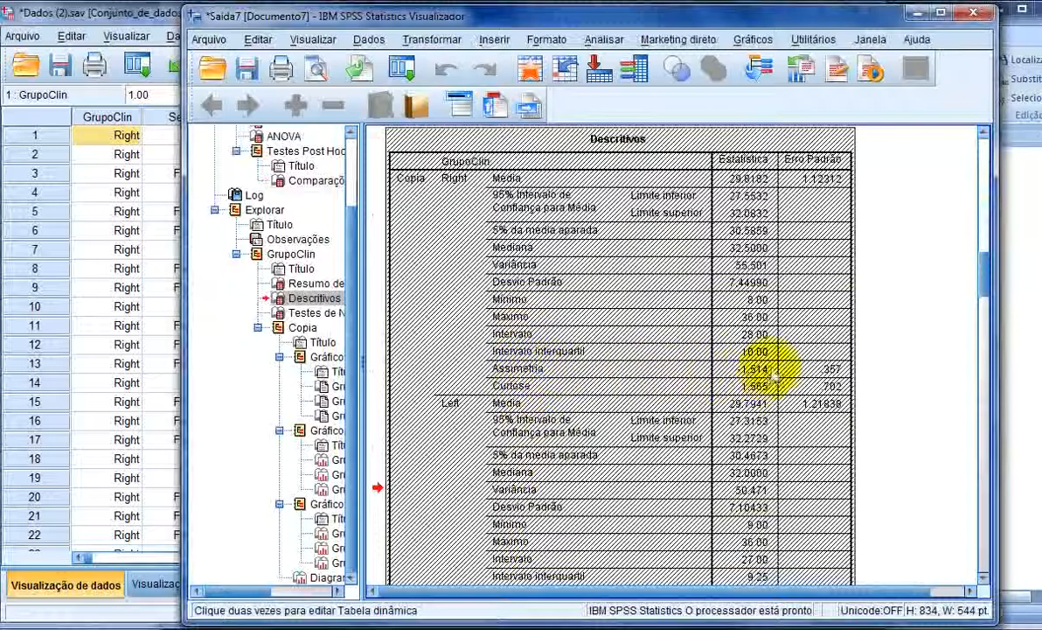
Step: Review the remaining Explore output, from the normality tests to the stem-and-leaf plots and normal Q-Q plots of Copia
{"action": "scroll", "coordinate": [761, 371], "scroll_direction": "down", "scroll_amount": 3}
{"action": "scroll", "coordinate": [772, 371], "scroll_direction": "down", "scroll_amount": 6}
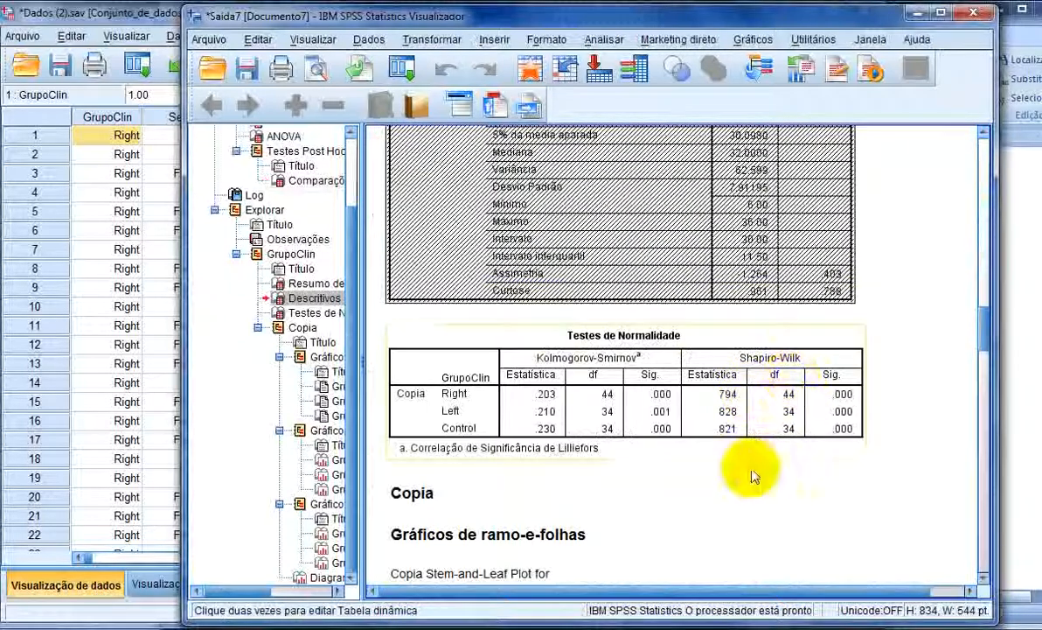
{"action": "scroll", "coordinate": [750, 472], "scroll_direction": "down", "scroll_amount": 20}
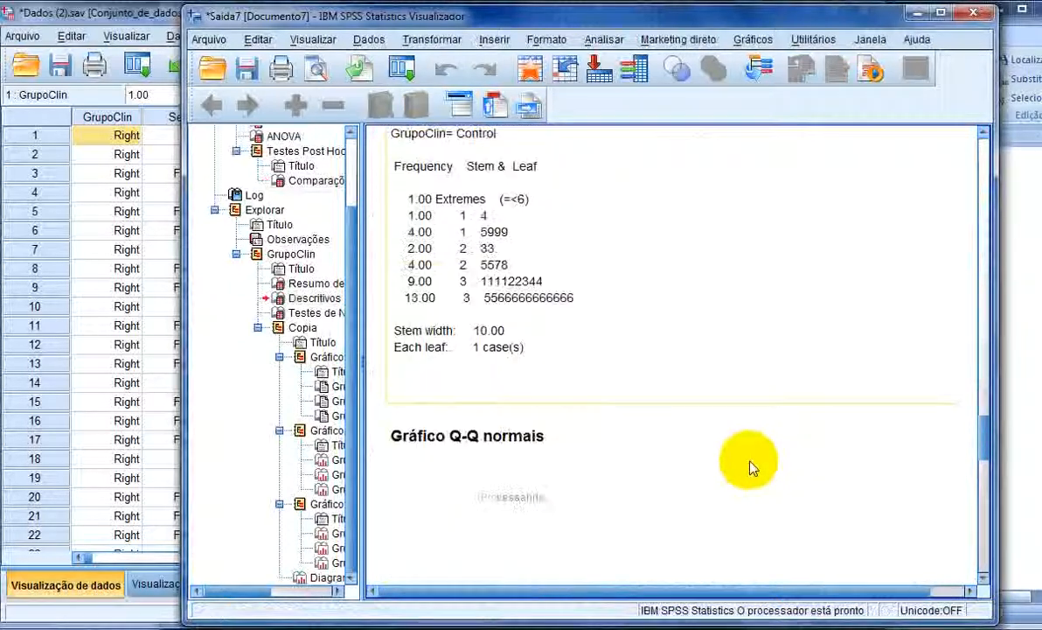
{"action": "scroll", "coordinate": [750, 468], "scroll_direction": "up", "scroll_amount": 15}
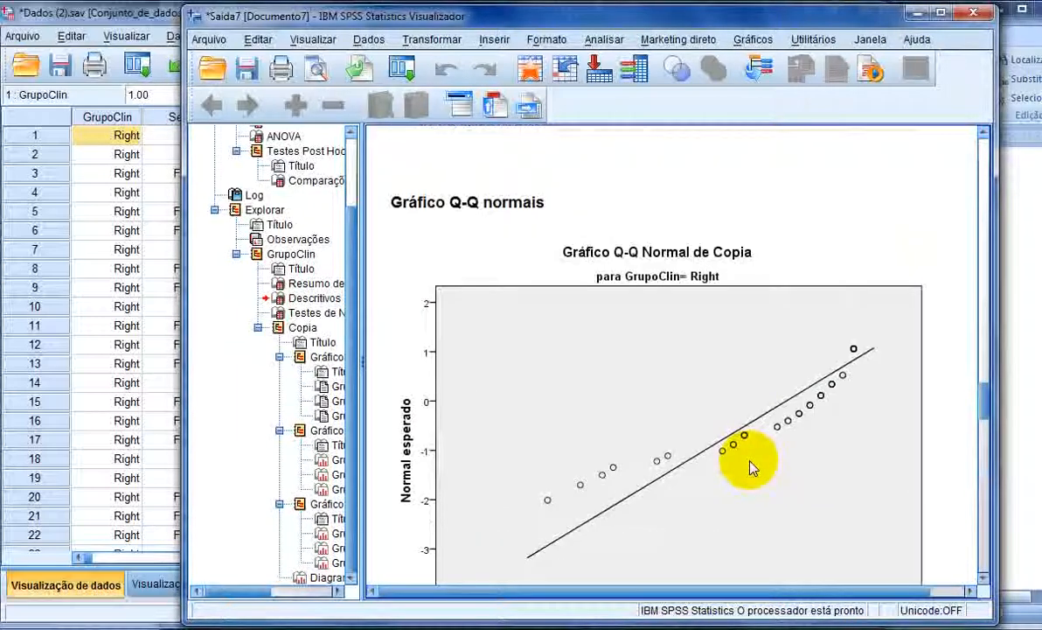
Step: Examine the normal and detrended Q-Q plots of Copia for each GrupoClin group, ending with the boxplots
{"action": "scroll", "coordinate": [700, 420], "scroll_direction": "down", "scroll_amount": 3}
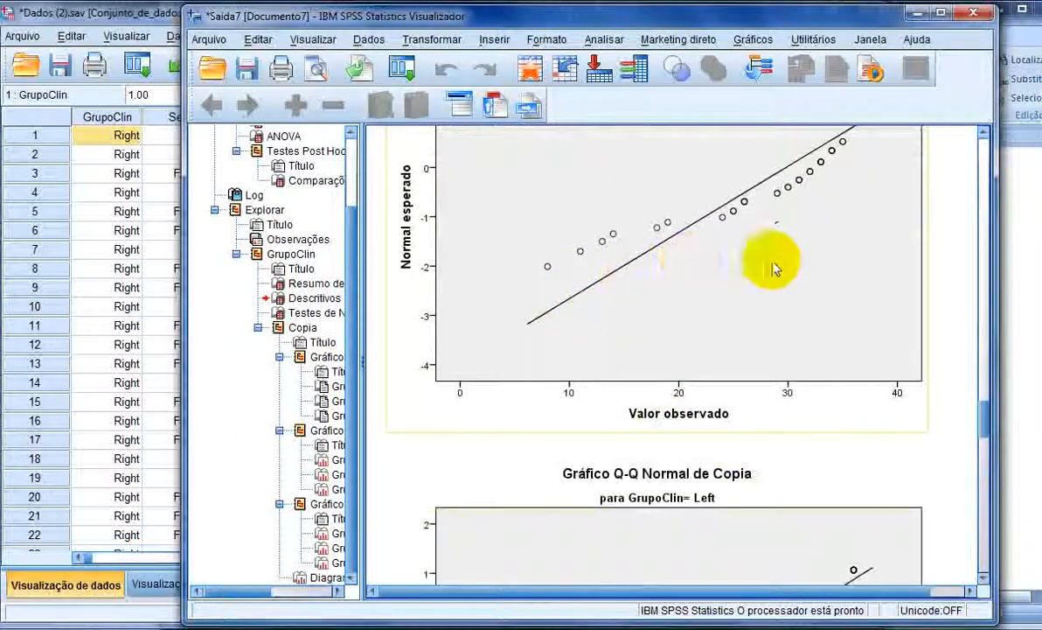
{"action": "scroll", "coordinate": [612, 281], "scroll_direction": "up", "scroll_amount": 7}
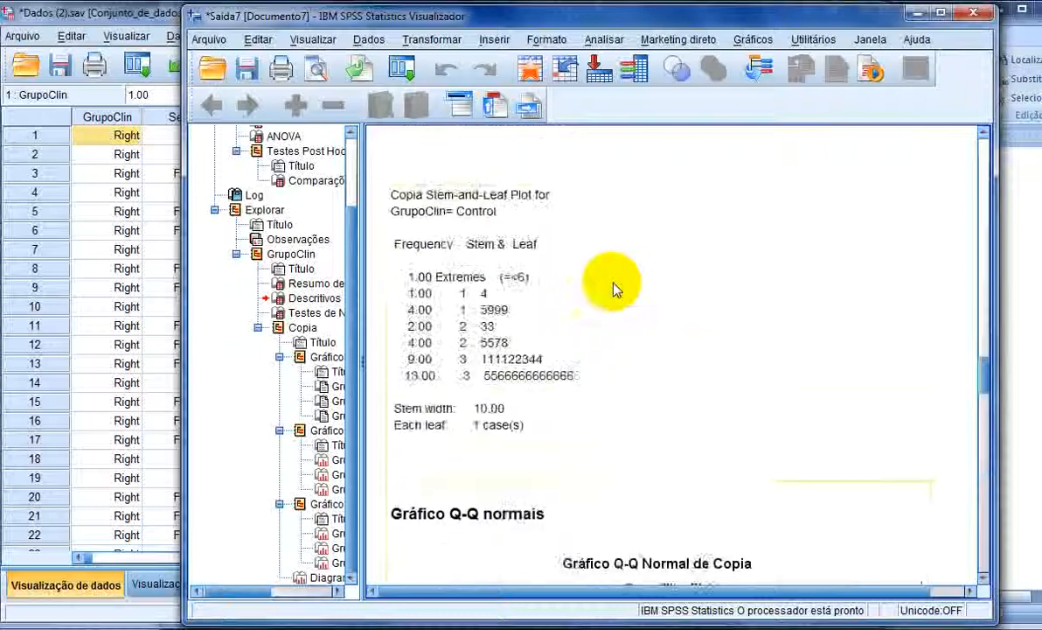
{"action": "scroll", "coordinate": [612, 286], "scroll_direction": "down", "scroll_amount": 4}
{"action": "scroll", "coordinate": [616, 290], "scroll_direction": "down", "scroll_amount": 6}
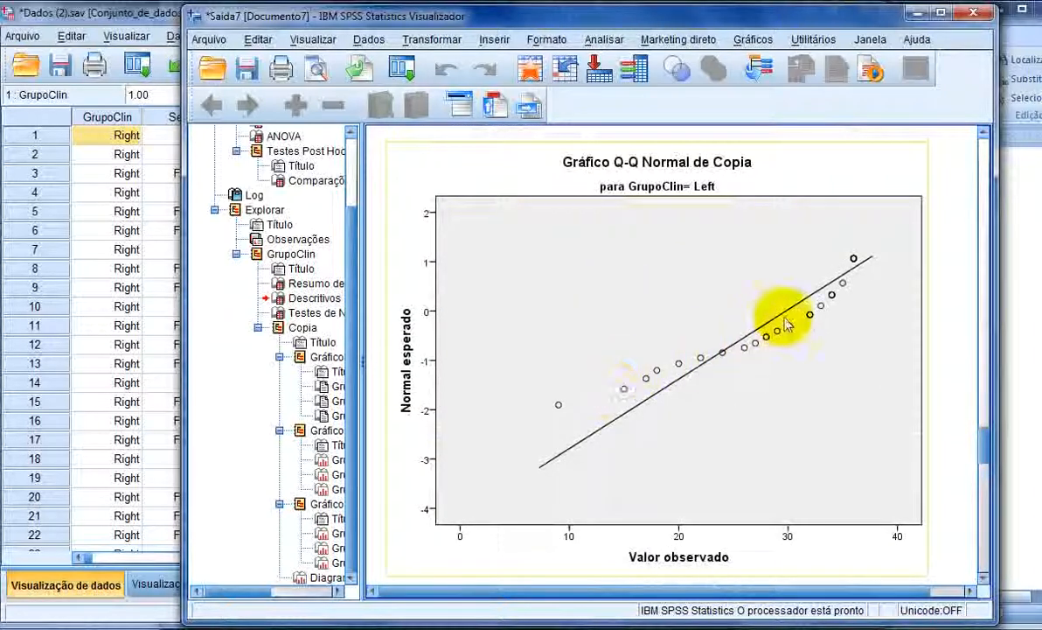
{"action": "scroll", "coordinate": [776, 315], "scroll_direction": "down", "scroll_amount": 4}
{"action": "scroll", "coordinate": [777, 331], "scroll_direction": "down", "scroll_amount": 8}
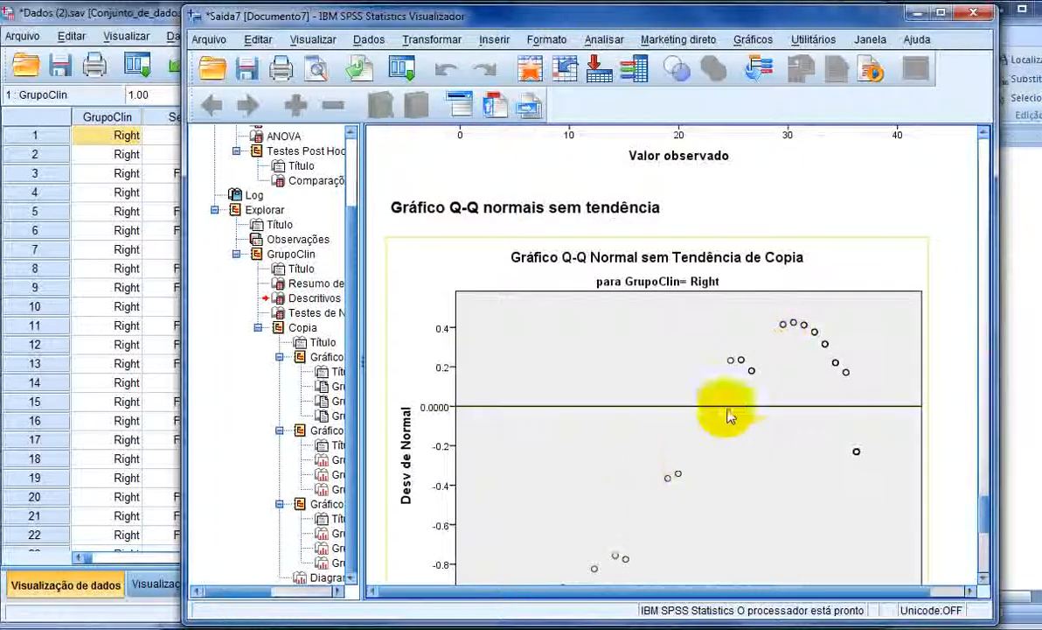
{"action": "scroll", "coordinate": [756, 402], "scroll_direction": "down", "scroll_amount": 3}
{"action": "scroll", "coordinate": [757, 402], "scroll_direction": "down", "scroll_amount": 12}
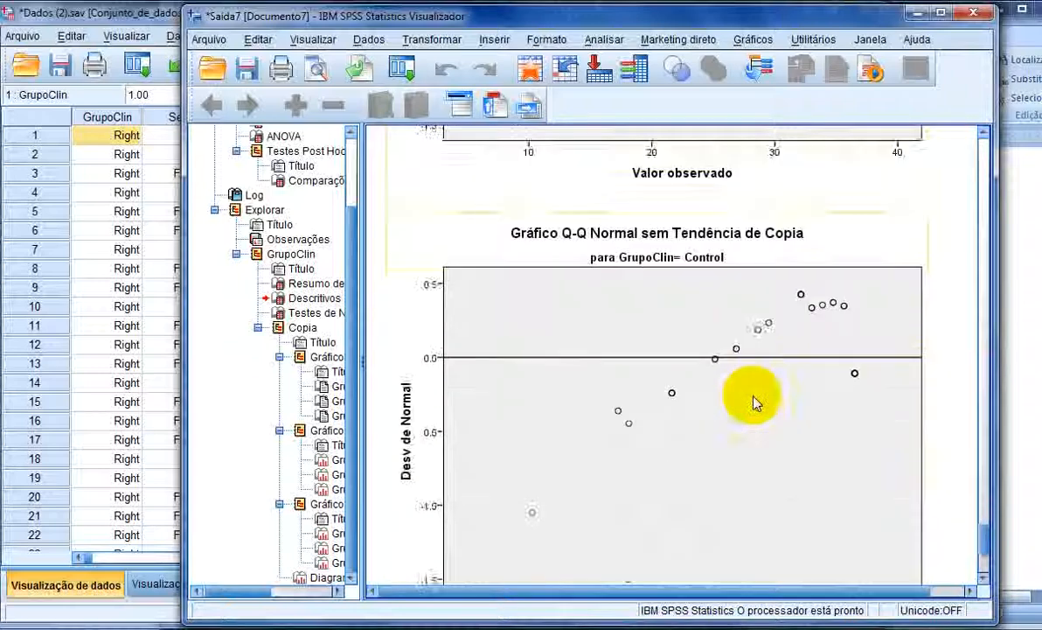
{"action": "scroll", "coordinate": [757, 402], "scroll_direction": "down", "scroll_amount": 5}
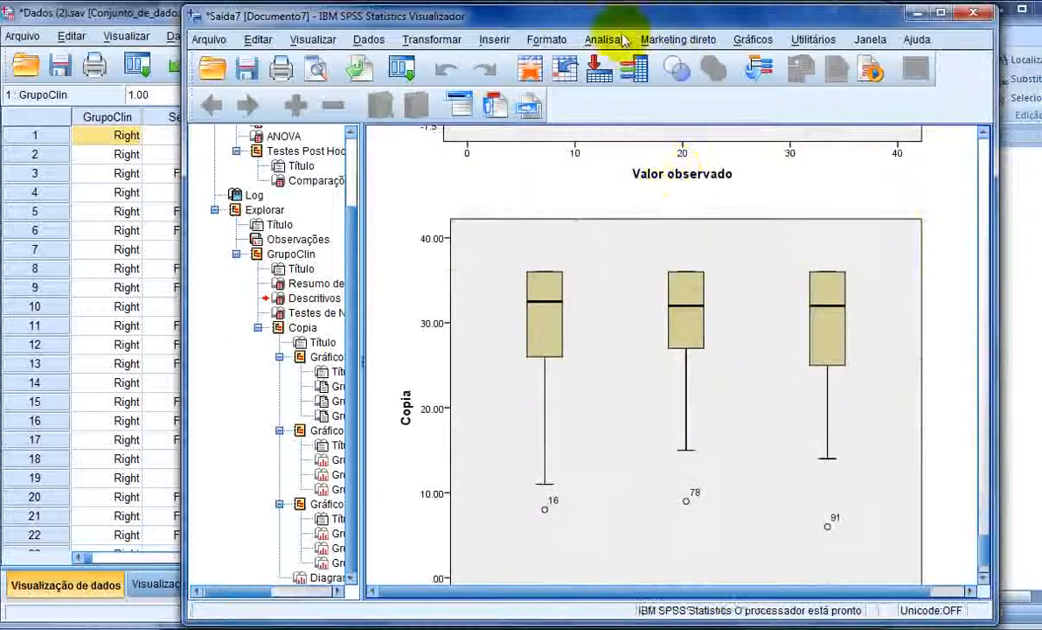
Step: Open the legacy nonparametric test for two independent samples and deselect the Mann-Whitney U test
{"action": "left_click_drag", "start_coordinate": [571, 17], "coordinate": [532, 17]}
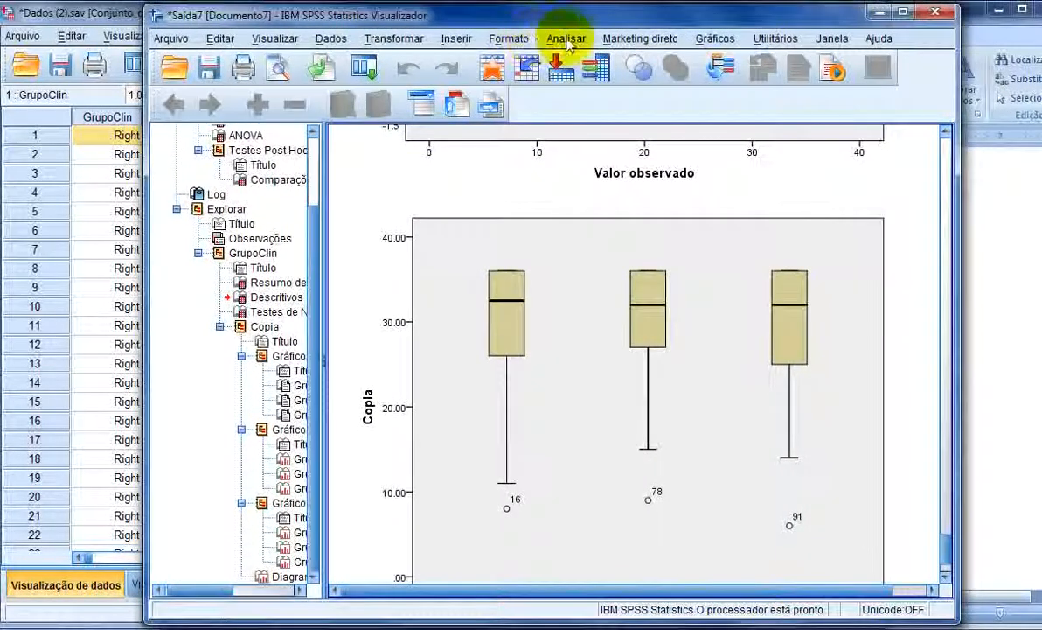
{"action": "left_click", "coordinate": [566, 39]}
{"action": "mouse_move", "coordinate": [682, 343]}
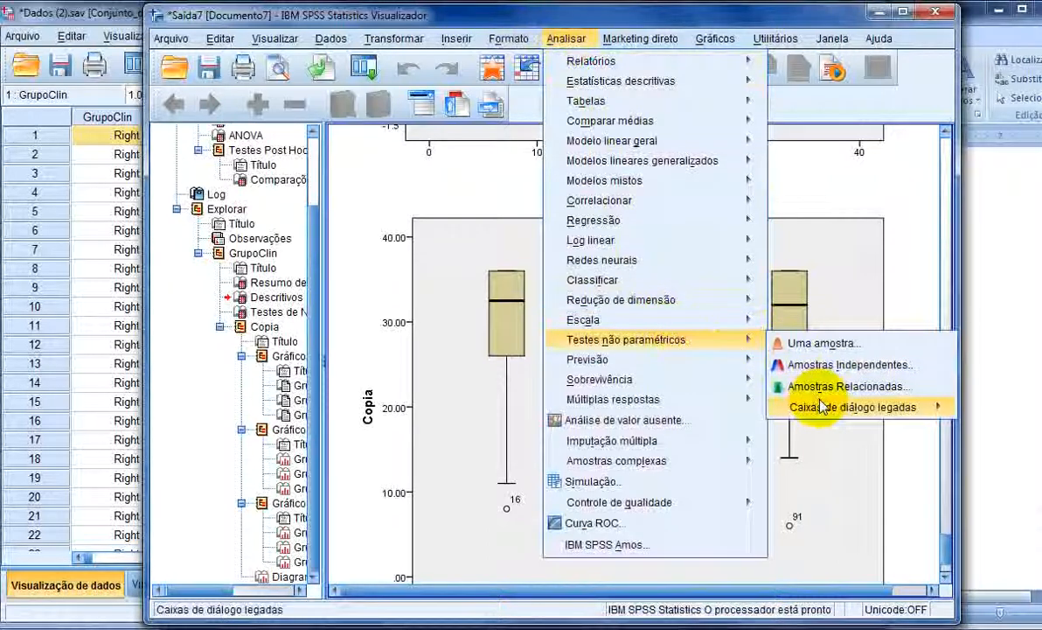
{"action": "mouse_move", "coordinate": [822, 406]}
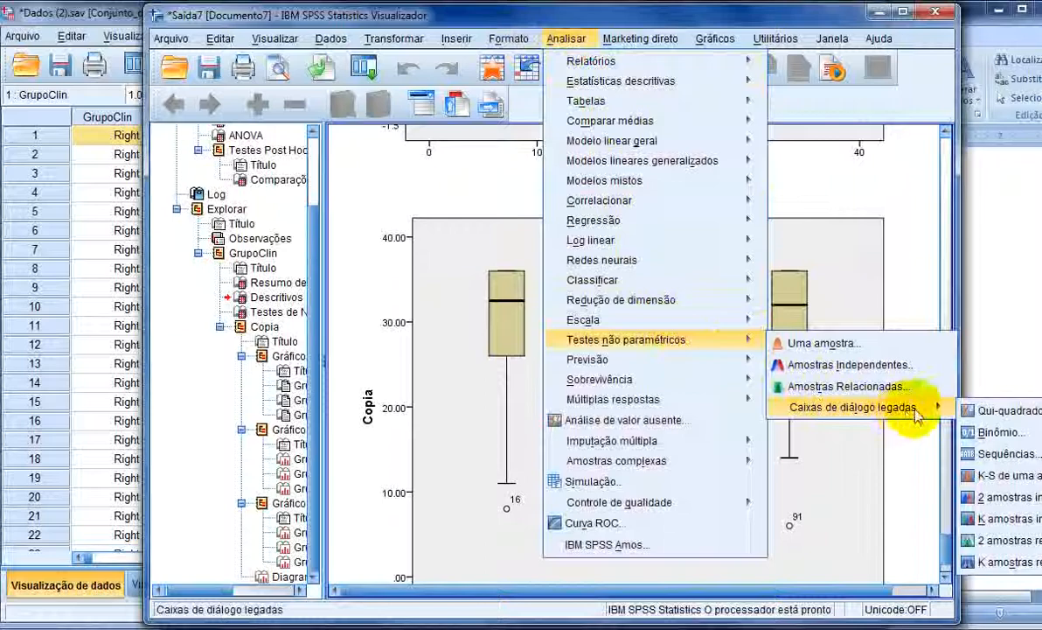
{"action": "left_click", "coordinate": [984, 497]}
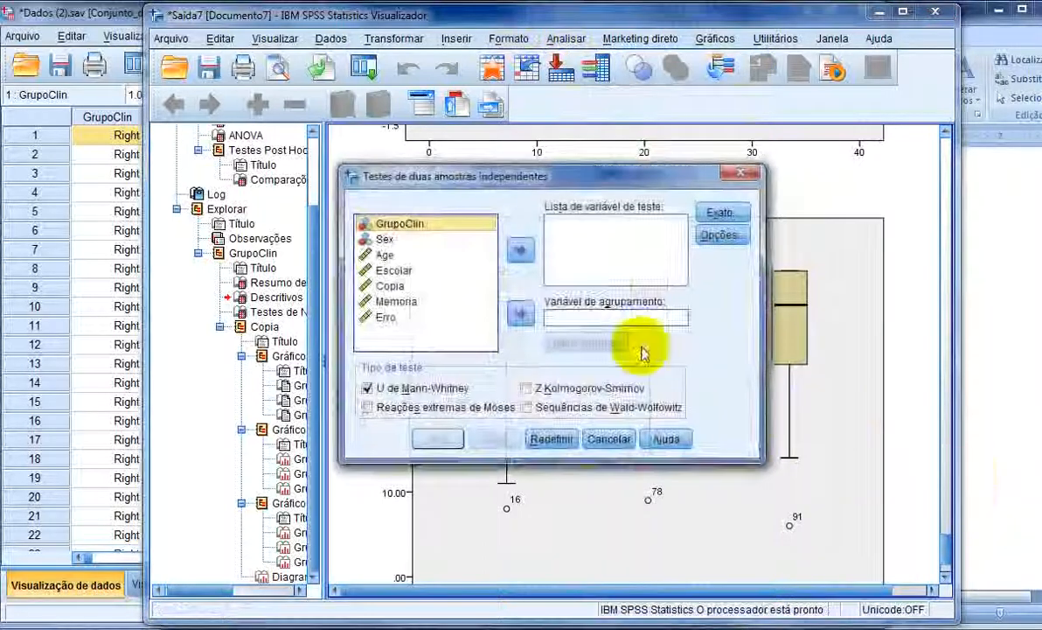
{"action": "left_click_drag", "start_coordinate": [552, 188], "coordinate": [464, 184]}
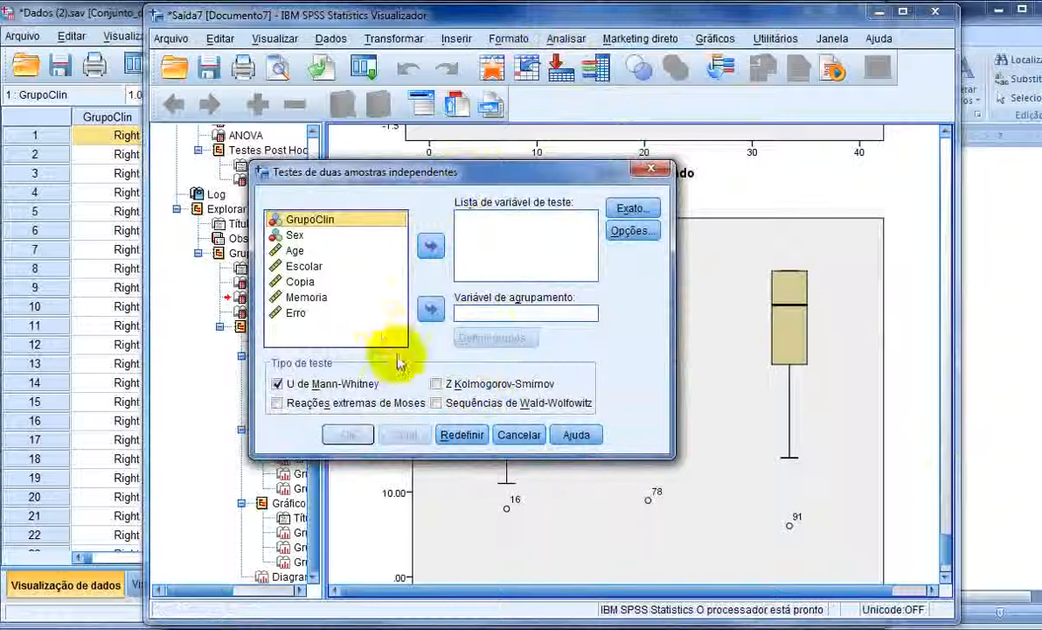
{"action": "left_click", "coordinate": [340, 386]}
Step: Assign GrupoClin as the grouping variable and Copia as the test variable of the two-sample test
{"action": "left_click", "coordinate": [294, 235]}
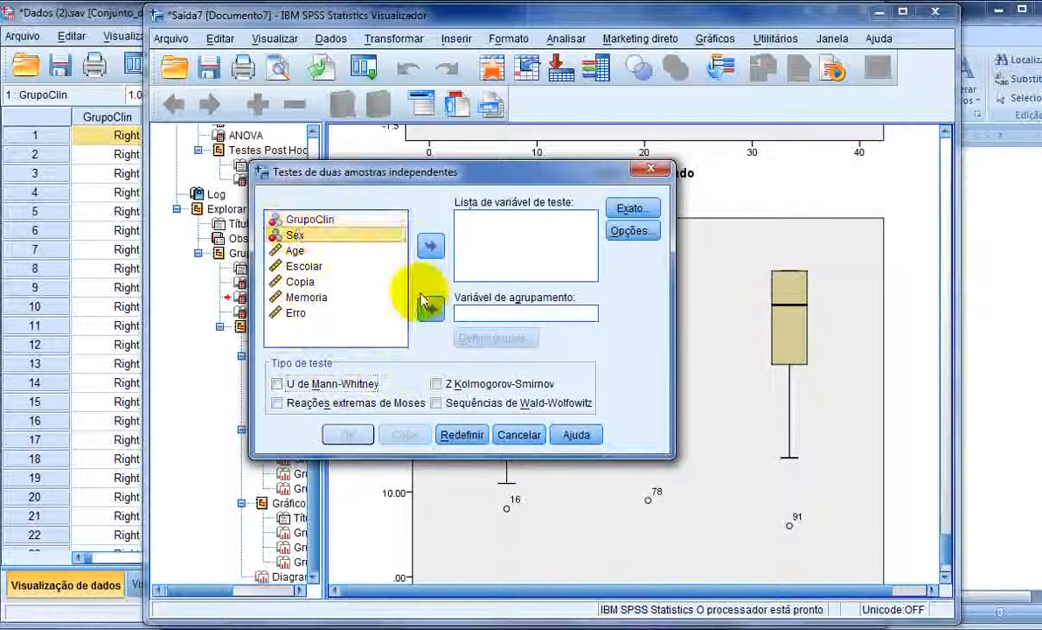
{"action": "left_click", "coordinate": [345, 222]}
{"action": "left_click", "coordinate": [430, 310]}
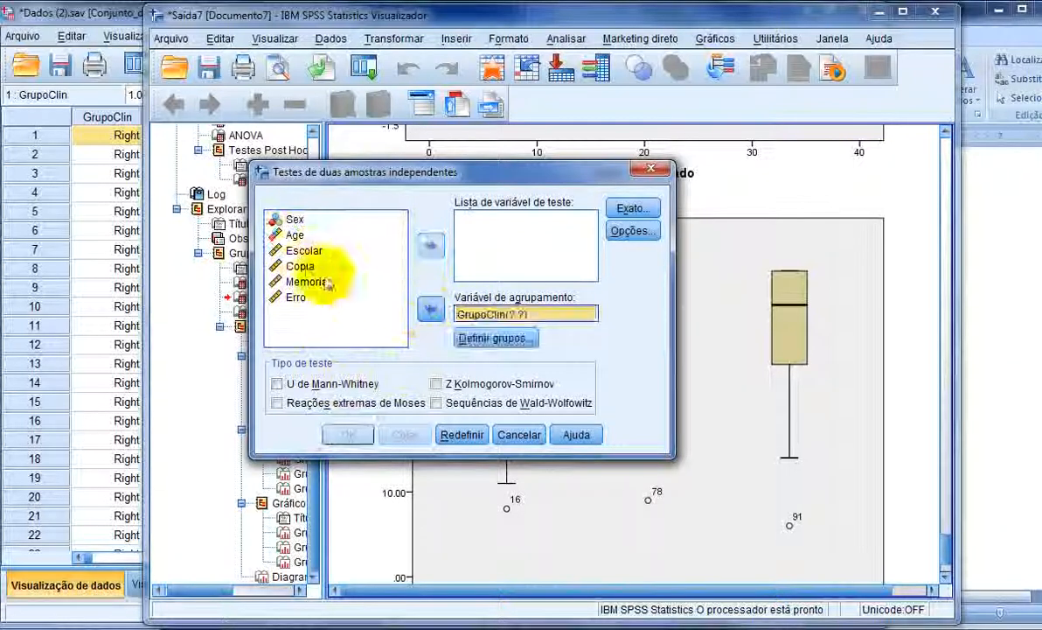
{"action": "left_click", "coordinate": [300, 267]}
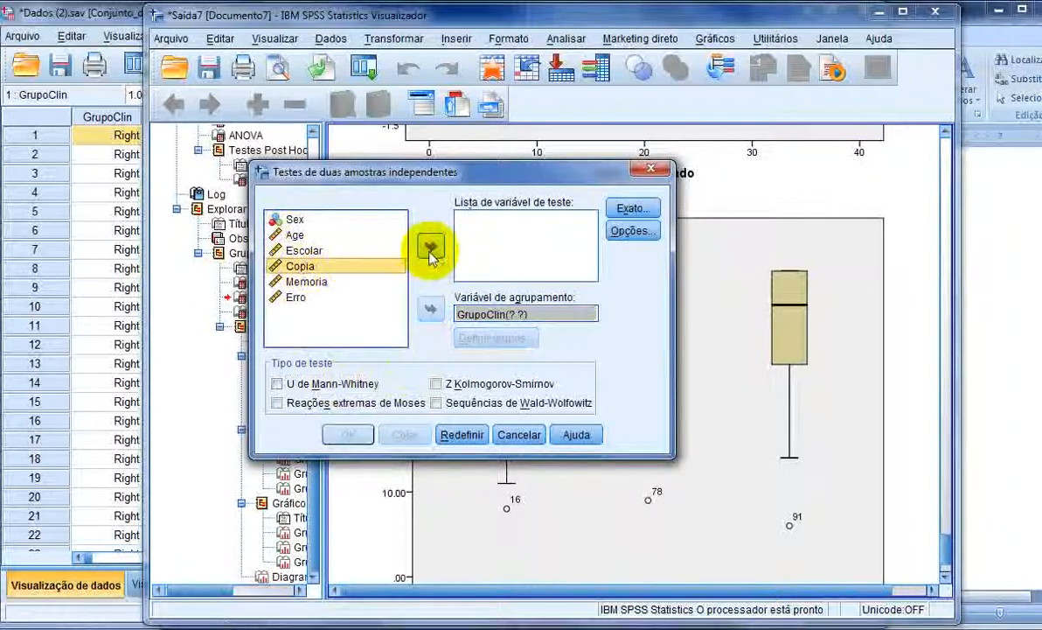
{"action": "left_click", "coordinate": [429, 247]}
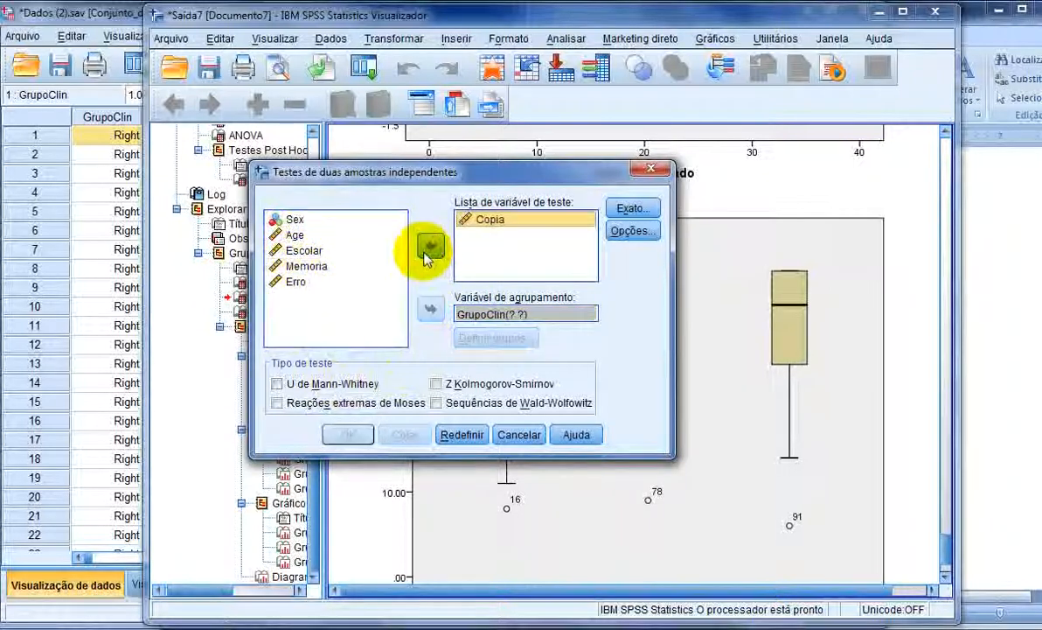
Step: Define groups 1 and 2 for GrupoClin, and discard the two-sample test setup without running it
{"action": "left_click", "coordinate": [496, 338]}
{"action": "type", "text": "1"}
{"action": "key", "text": "Tab"}
{"action": "type", "text": "2"}
{"action": "left_click", "coordinate": [402, 345]}
{"action": "left_click", "coordinate": [464, 436]}
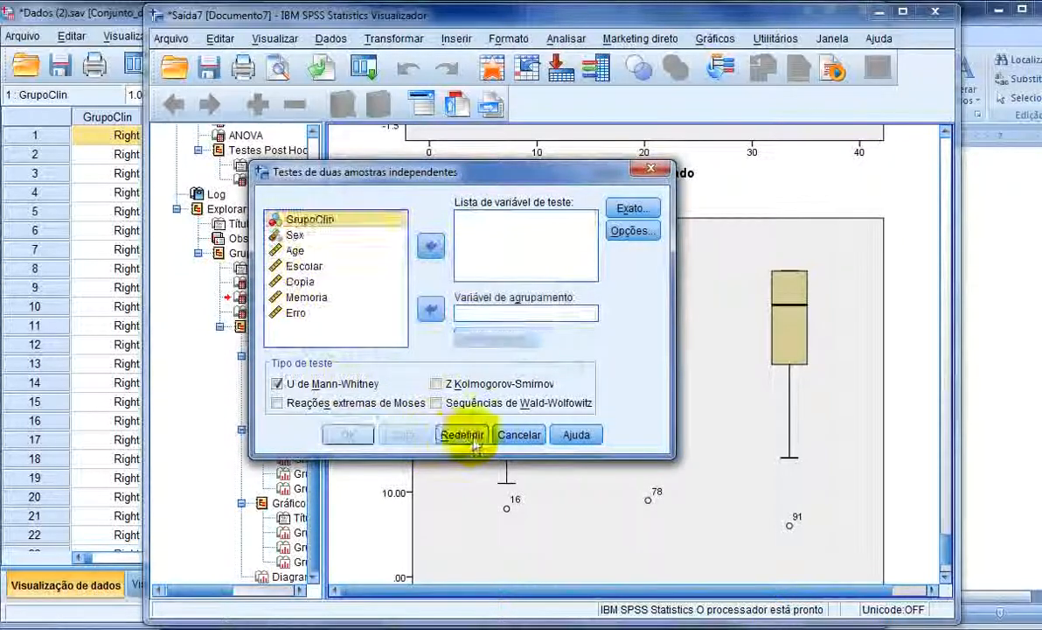
{"action": "left_click", "coordinate": [519, 435]}
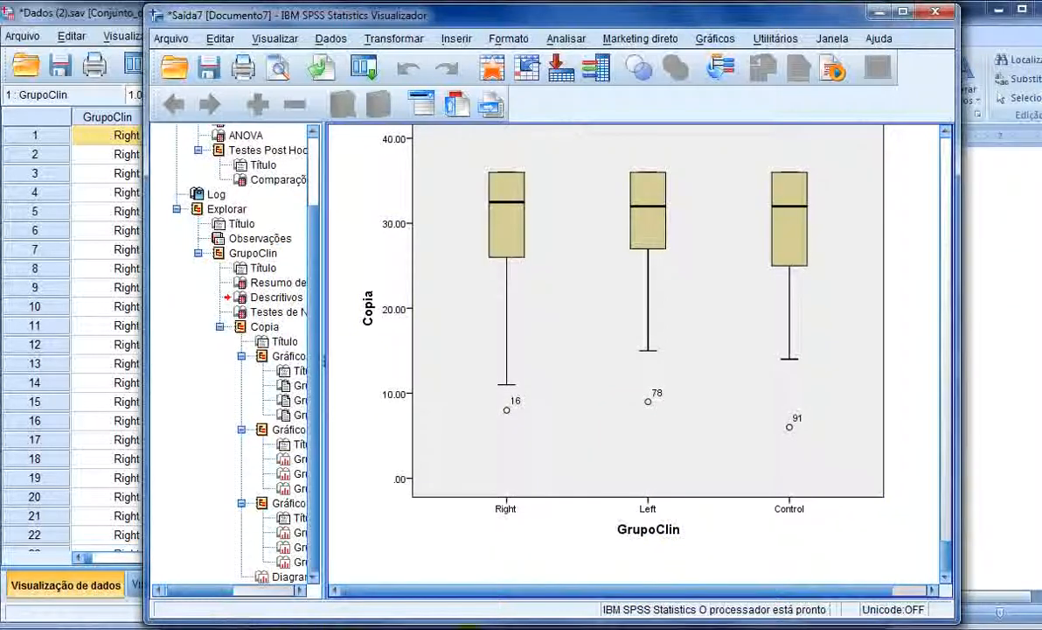
Step: Switch to the fank_etal_2008.pdf article in Acrobat Reader to view the figure of group means
{"action": "left_click", "coordinate": [469, 627]}
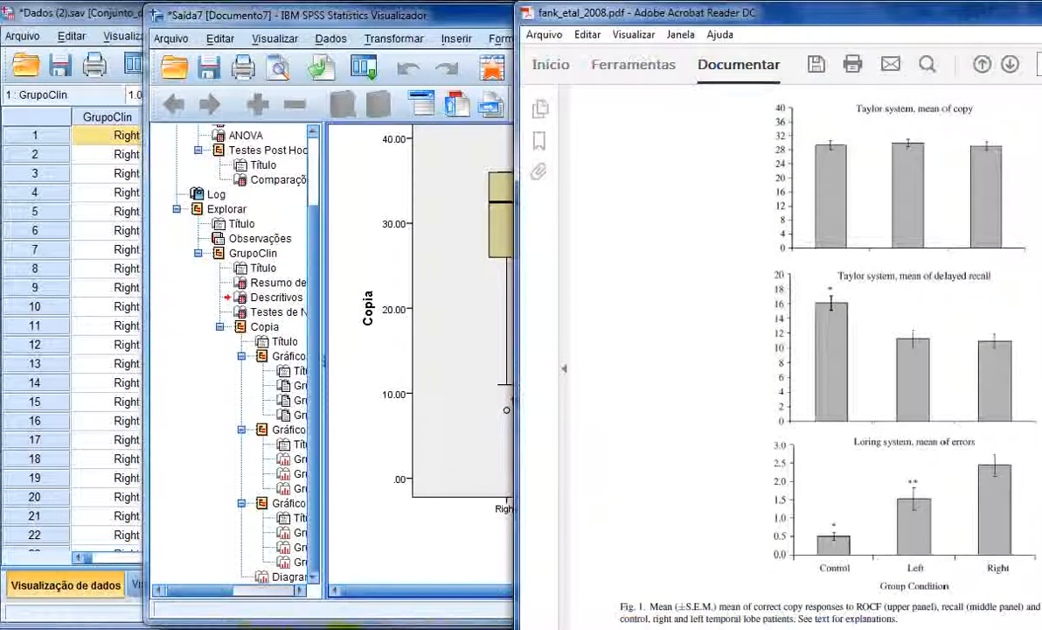
{"action": "left_click", "coordinate": [589, 627]}
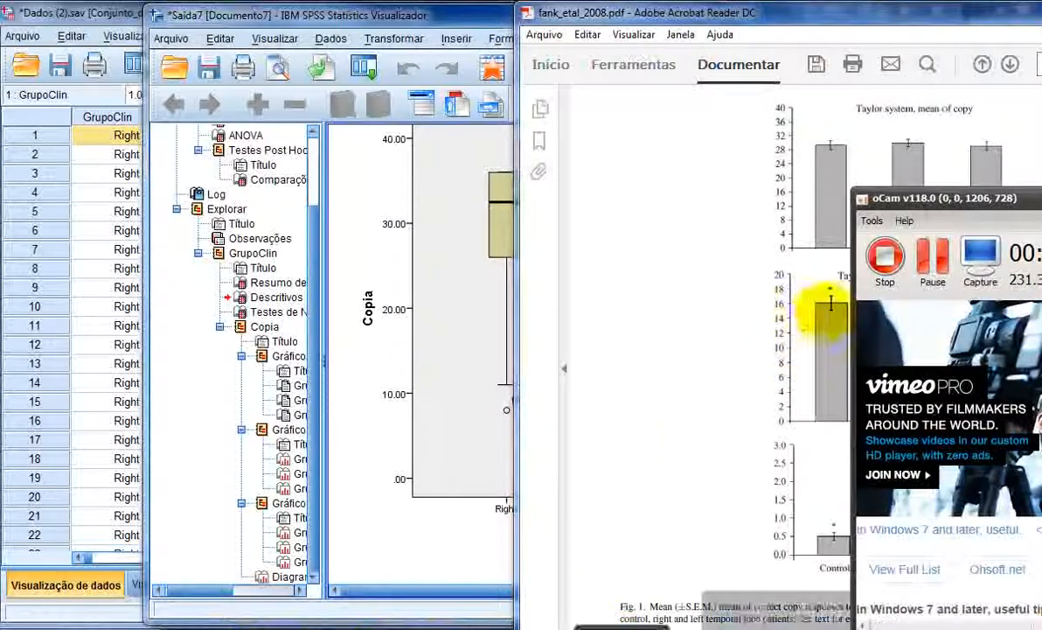